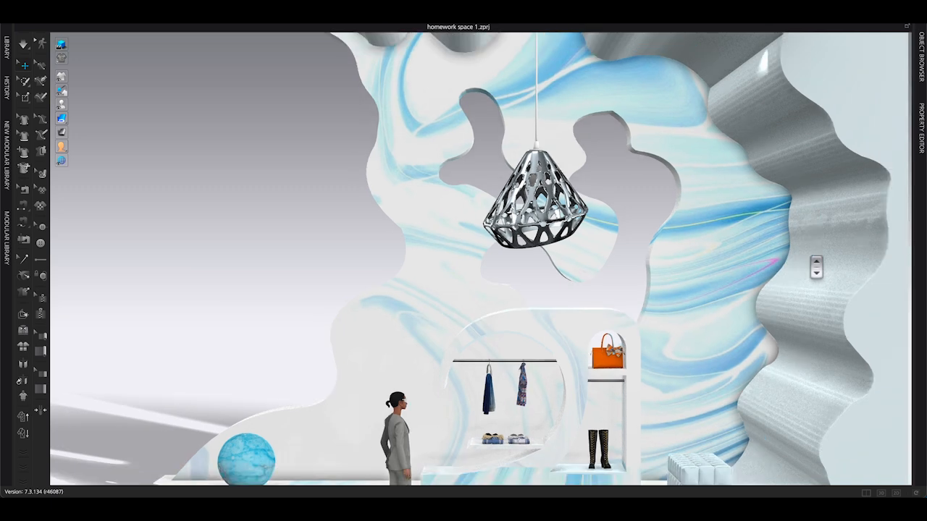
# Examine the finished store scene as a whole, from the marbled wall and lamp down to the water floor
pyautogui.scroll(-1, 816, 267)
pyautogui.scroll(-1, 816, 267)
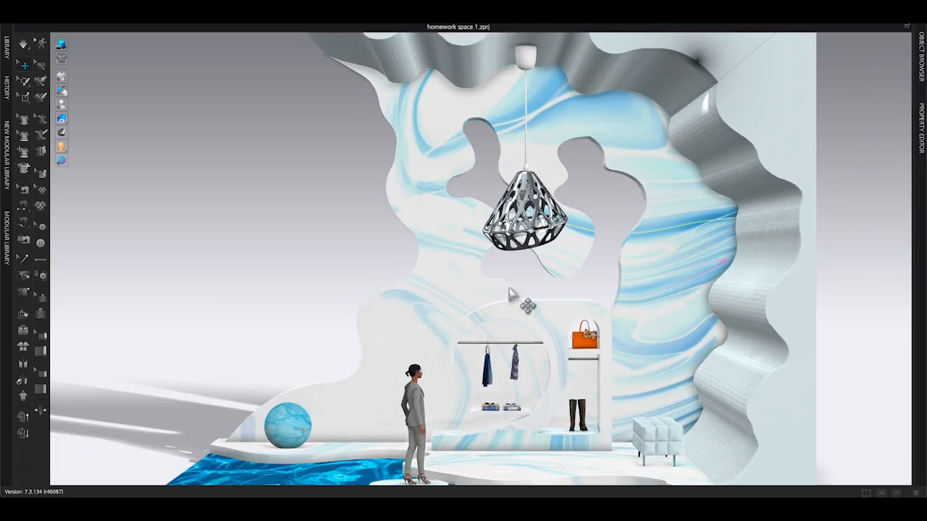
pyautogui.scroll(-1, 816, 267)
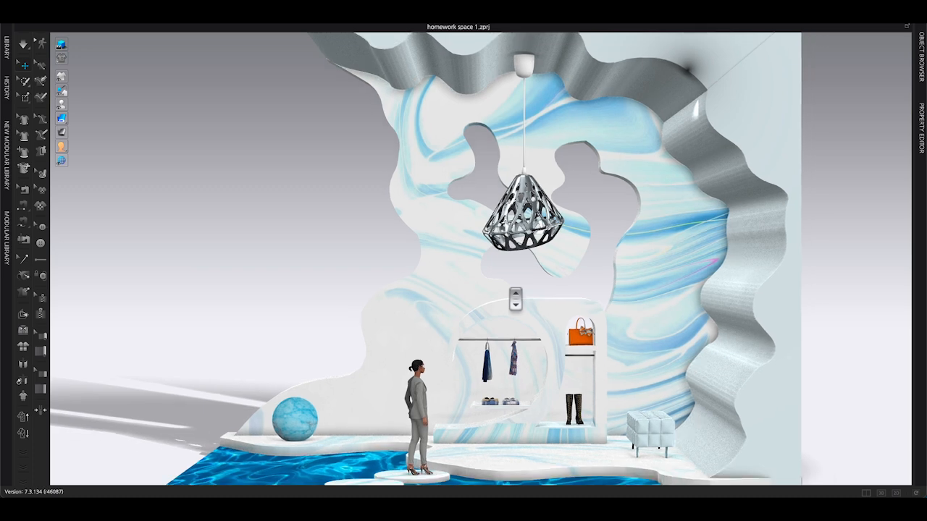
pyautogui.scroll(-1, 515, 298)
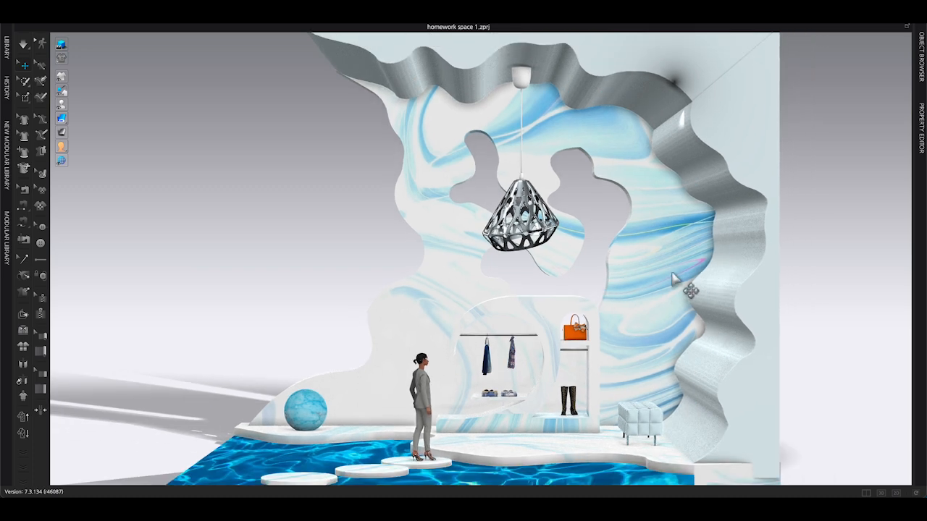
pyautogui.scroll(-1, 602, 284)
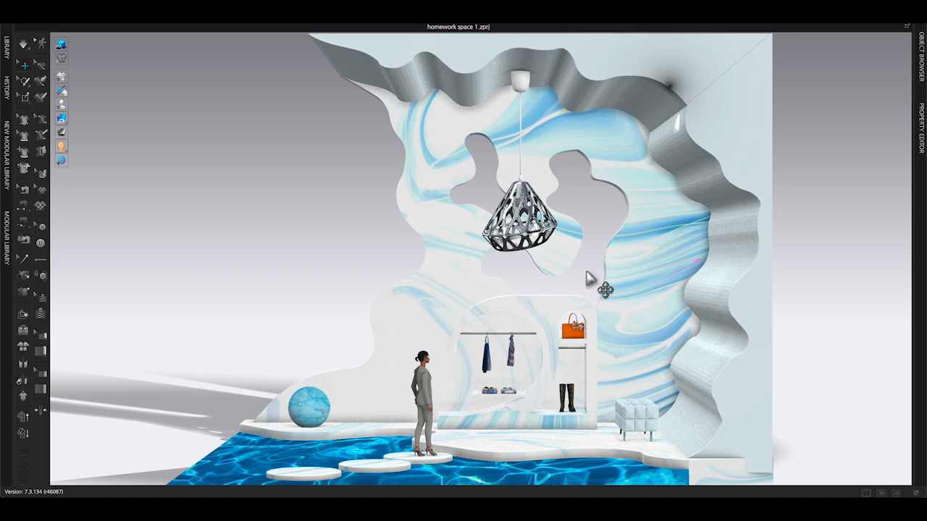
pyautogui.moveTo(584, 286); pyautogui.dragTo(608, 285, button='right')
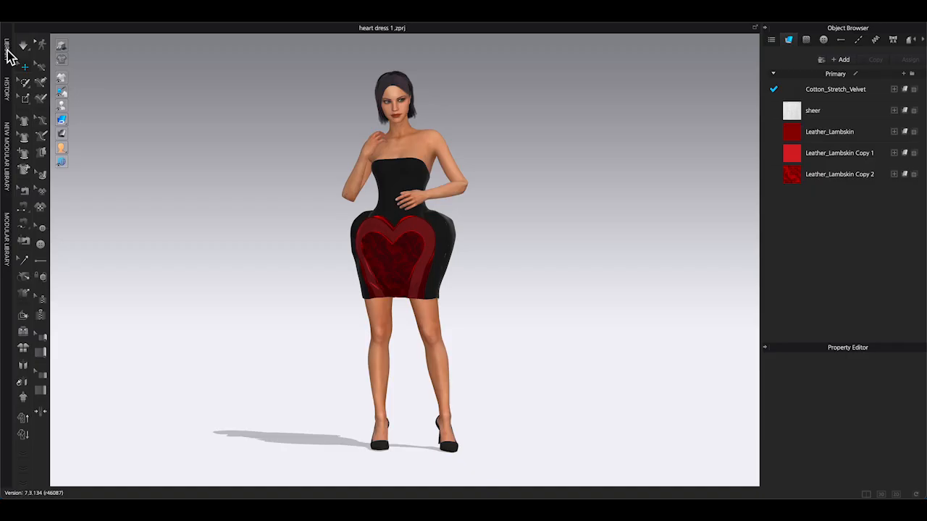
# Add the warehouse stage from the library to the heart dress project, including scene, props and render properties
pyautogui.click(6, 49)
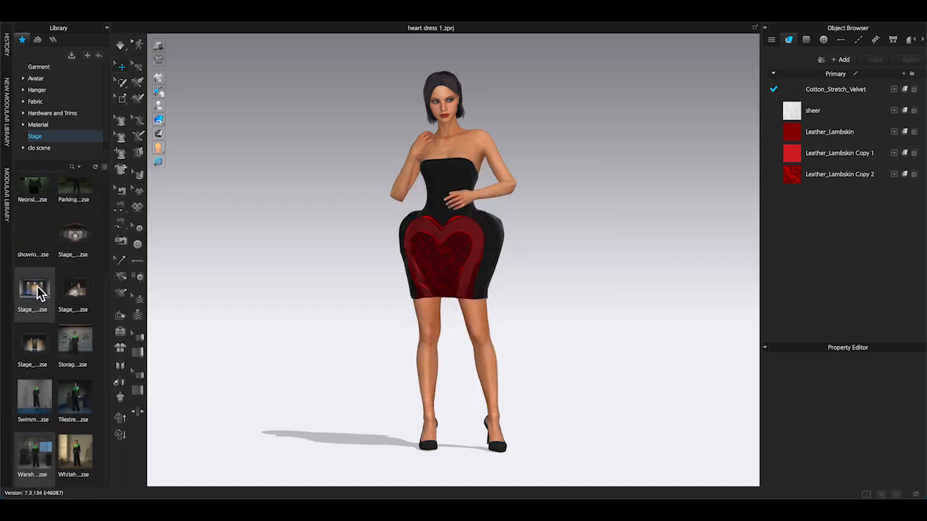
pyautogui.moveTo(81, 353)
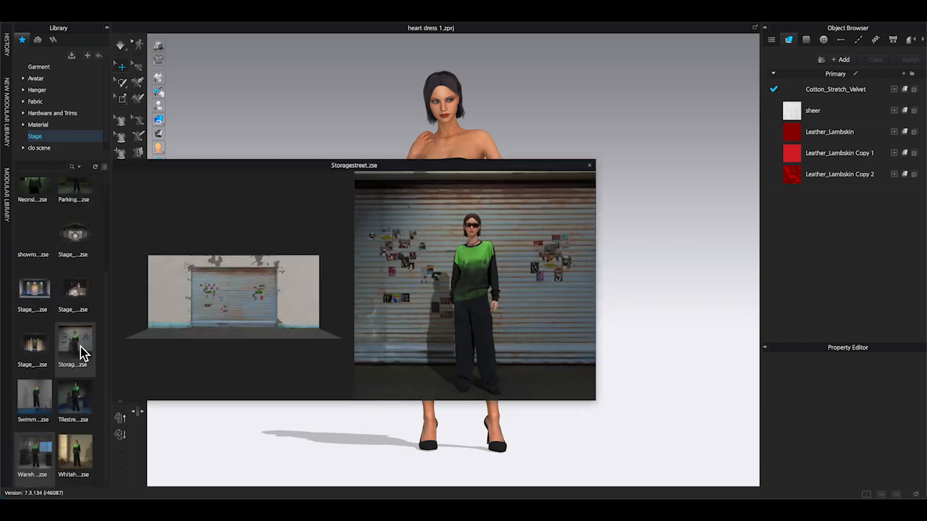
pyautogui.rightClick(65, 454)
pyautogui.click(72, 453)
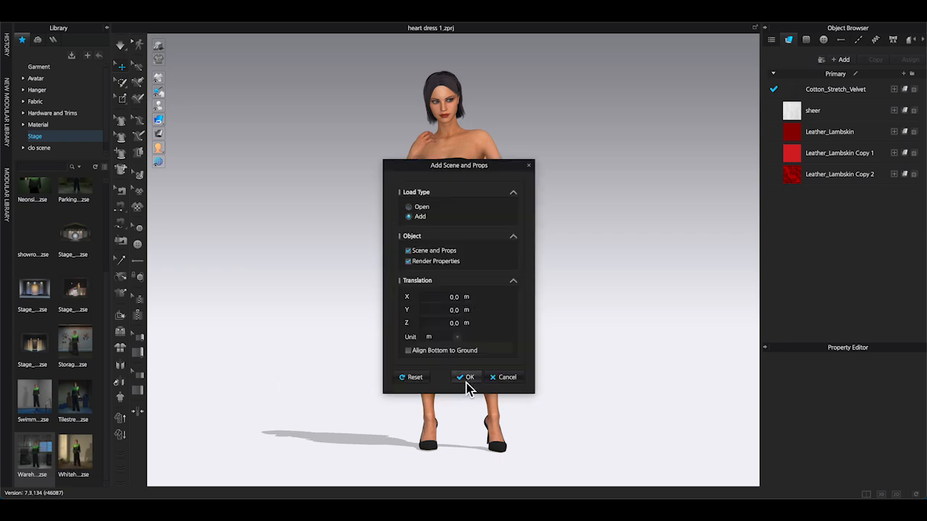
pyautogui.click(467, 377)
pyautogui.click(106, 27)
pyautogui.scroll(3, 283, 306)
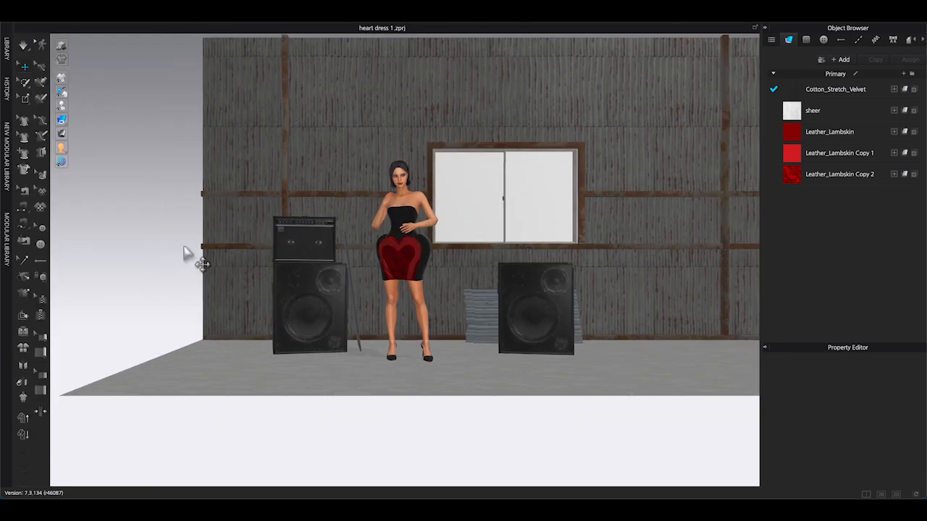
# Inspect the avatar in the warehouse stage from several angles and up close
pyautogui.moveTo(186, 251); pyautogui.dragTo(133, 314, button='middle')
pyautogui.click(61, 48)
pyautogui.scroll(4, 469, 364)
pyautogui.moveTo(432, 299); pyautogui.dragTo(392, 246, button='middle')
pyautogui.scroll(2, 333, 287)
pyautogui.moveTo(341, 307); pyautogui.dragTo(365, 304, button='middle')
pyautogui.moveTo(365, 304)
pyautogui.mouseDown(button='right')
pyautogui.moveTo(376, 310)
pyautogui.moveTo(334, 310)
pyautogui.moveTo(369, 315)
pyautogui.mouseUp(button='right')
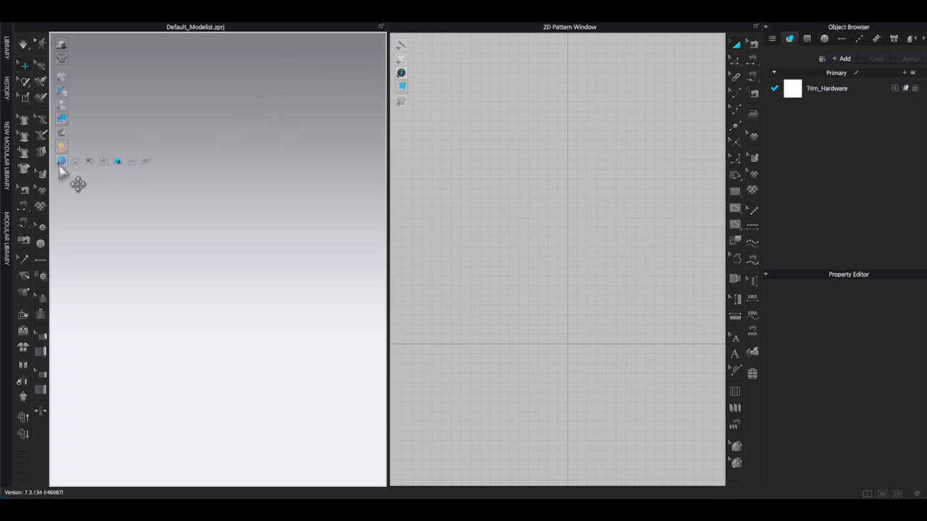
# Turn on the ground grid in the 3D view of the empty Default_Modelist project
pyautogui.click(134, 165)
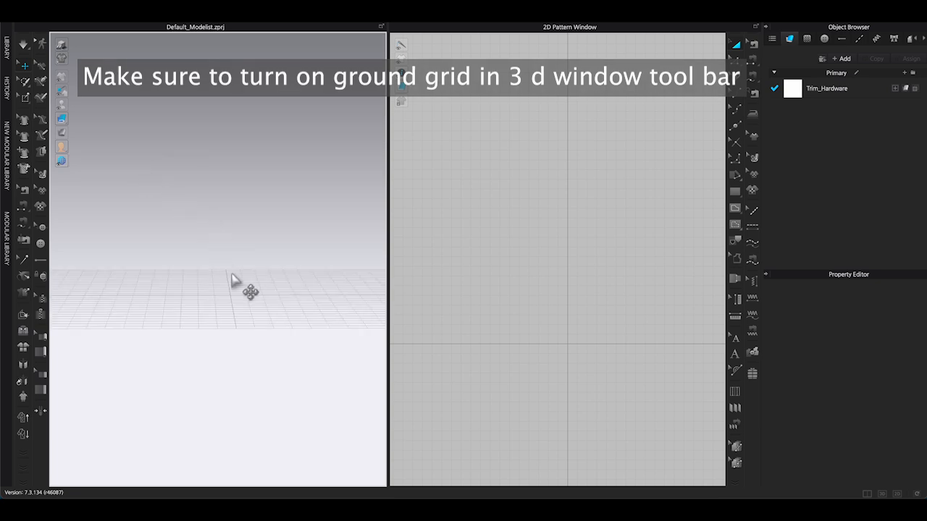
pyautogui.moveTo(246, 301)
pyautogui.mouseDown(button='right')
pyautogui.moveTo(244, 309)
pyautogui.moveTo(245, 298)
pyautogui.mouseUp(button='right')
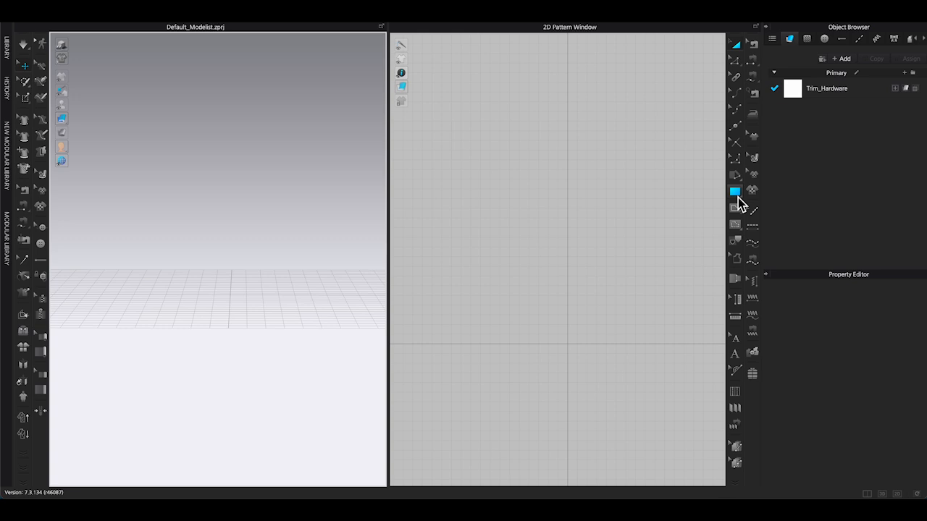
# Create a large, nearly square rectangle pattern over the origin of the 2D pattern window
pyautogui.moveTo(738, 197)
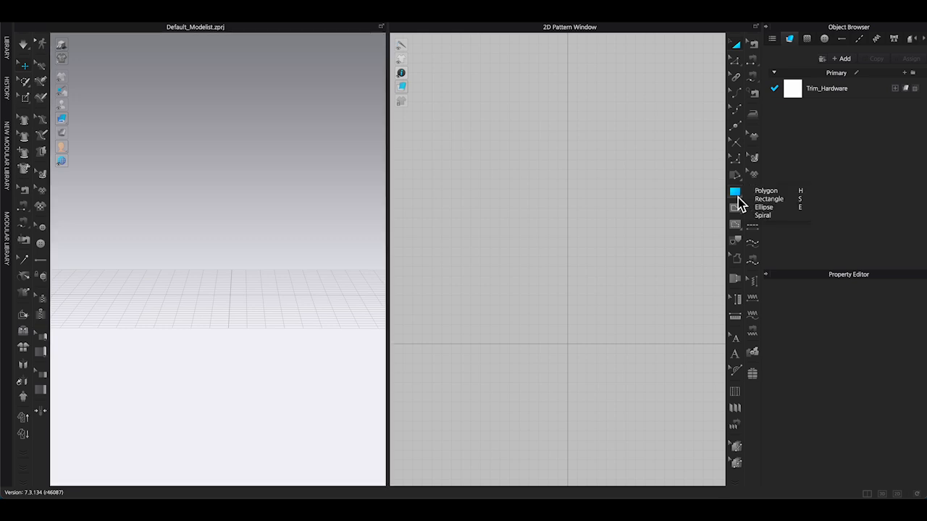
pyautogui.click(738, 197)
pyautogui.click(737, 196)
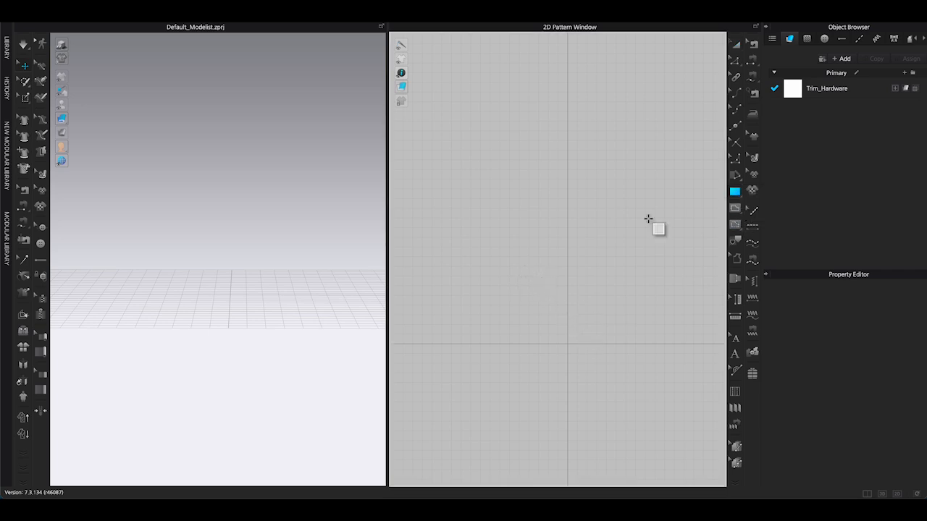
pyautogui.moveTo(519, 277); pyautogui.dragTo(624, 391)
# Rotate the upright rectangle pattern in 3D so it lies flat, and move it to the ground center
pyautogui.moveTo(358, 337); pyautogui.dragTo(304, 337, button='right')
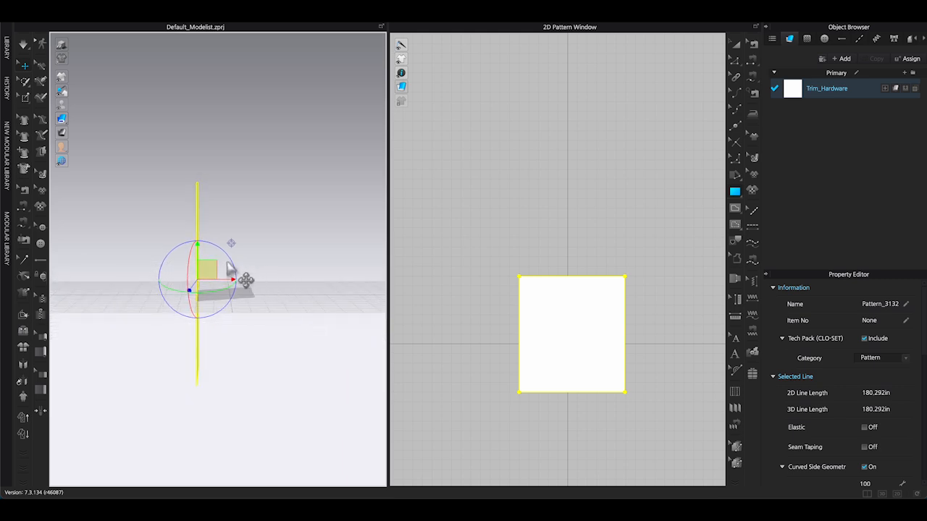
pyautogui.moveTo(232, 265); pyautogui.dragTo(253, 326)
pyautogui.rightClick(250, 326)
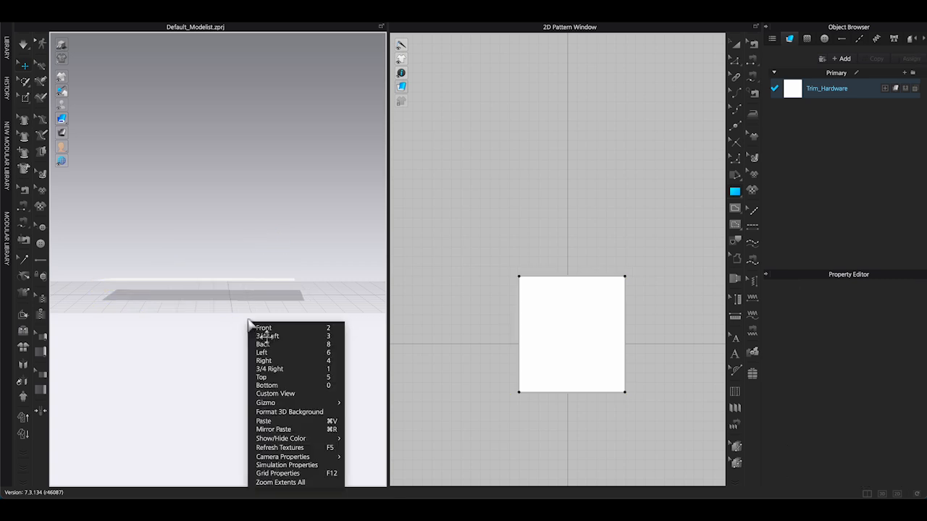
pyautogui.rightClick(229, 280)
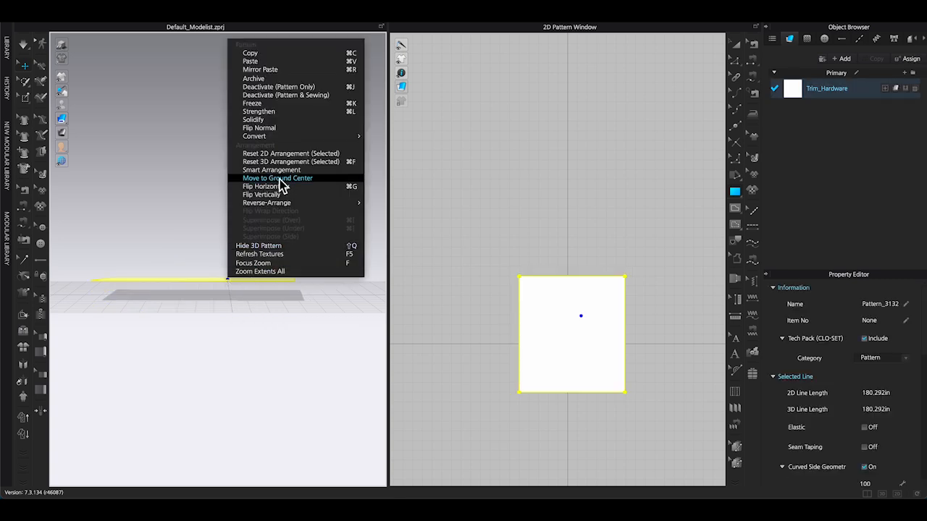
pyautogui.click(313, 180)
pyautogui.moveTo(313, 190); pyautogui.dragTo(271, 302, button='right')
pyautogui.click(270, 302)
pyautogui.moveTo(314, 304); pyautogui.dragTo(314, 302)
pyautogui.moveTo(314, 303); pyautogui.dragTo(272, 313, button='right')
pyautogui.rightClick(253, 325)
pyautogui.click(335, 226)
# Nudge the flat pattern sideways along its X axis over the ground grid
pyautogui.moveTo(344, 340); pyautogui.dragTo(353, 406, button='right')
pyautogui.click(238, 325)
pyautogui.click(263, 303)
pyautogui.click(292, 282)
pyautogui.moveTo(330, 283); pyautogui.dragTo(333, 275)
pyautogui.click(337, 325)
pyautogui.moveTo(337, 326); pyautogui.dragTo(326, 282, button='right')
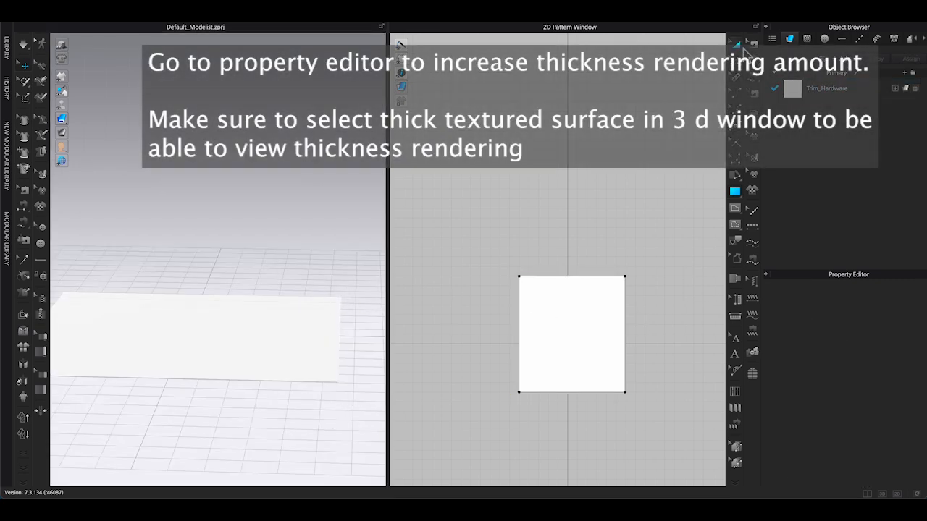
# Try an additional rendering thickness of 100 on the rectangle pattern, and settle on 50
pyautogui.click(543, 354)
pyautogui.scroll(-2, 871, 406)
pyautogui.scroll(-4, 871, 409)
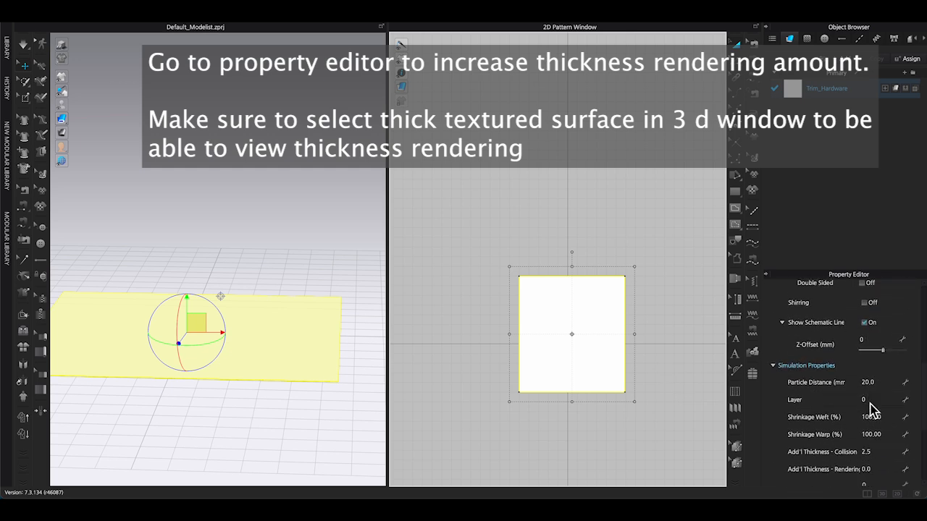
pyautogui.scroll(-1, 874, 458)
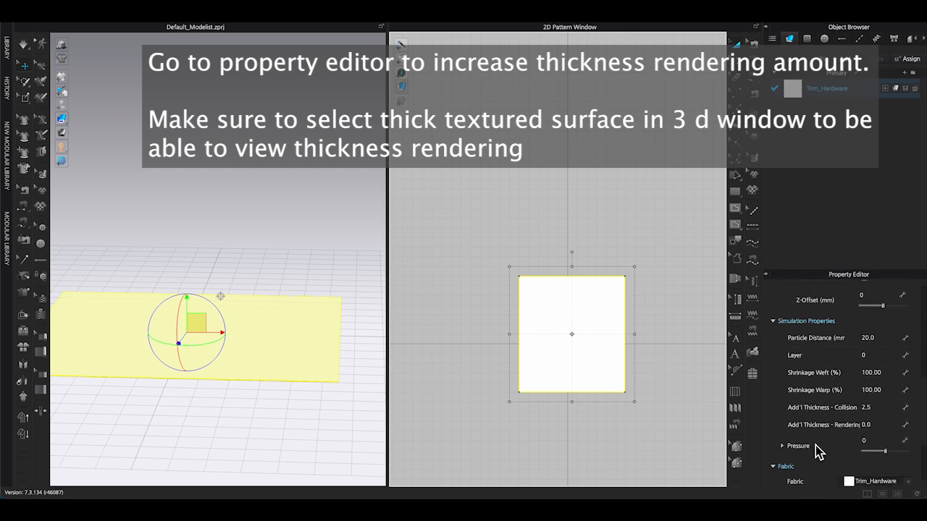
pyautogui.click(888, 427)
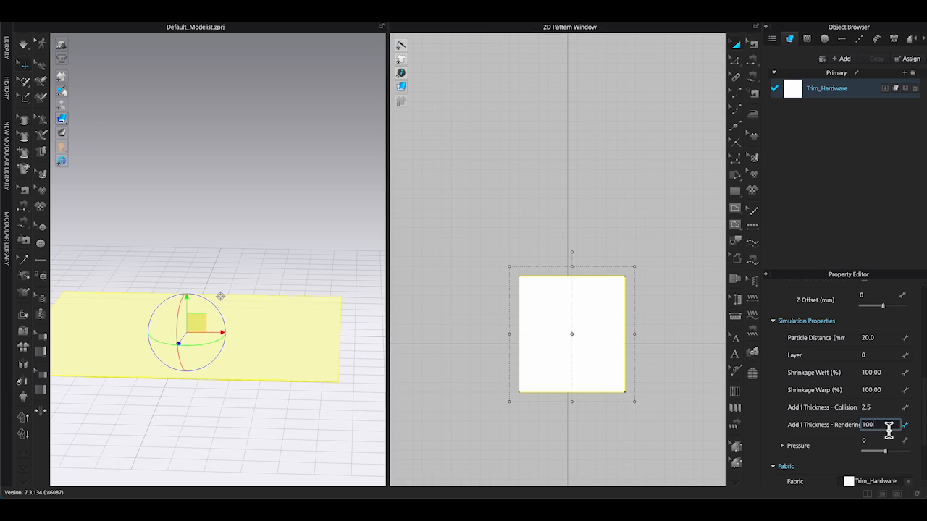
pyautogui.press('Return')
pyautogui.click(888, 428)
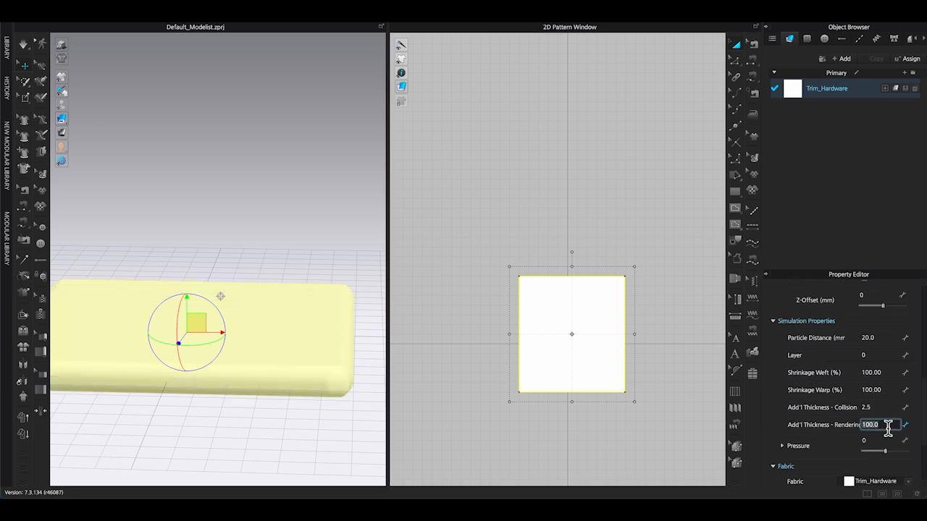
pyautogui.press('Return')
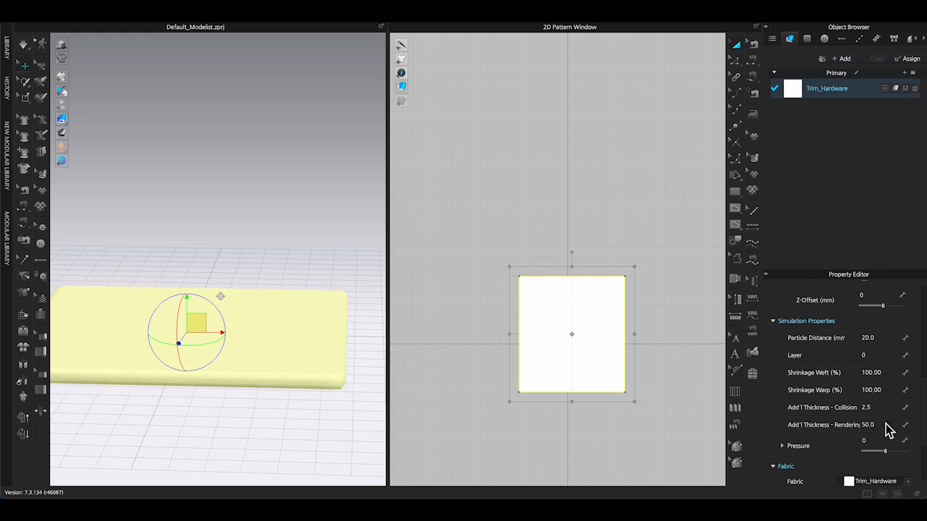
# Reduce the curvature of the pattern's curved side geometry to 76% and check its edges up close
pyautogui.scroll(5, 867, 419)
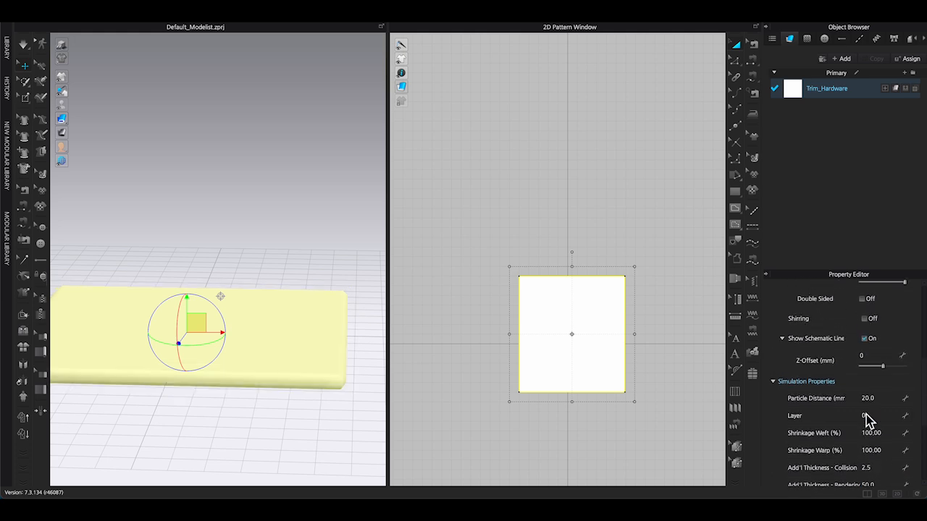
pyautogui.scroll(2, 866, 420)
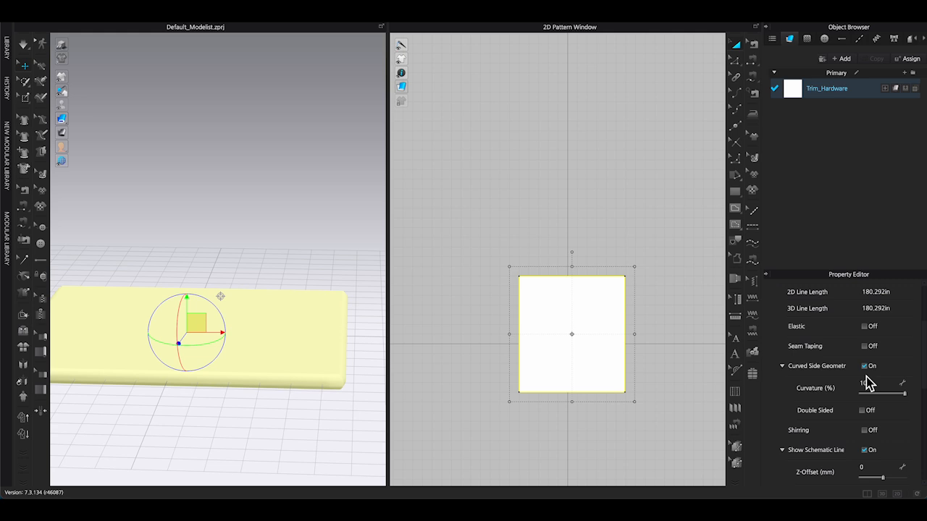
pyautogui.moveTo(905, 401); pyautogui.dragTo(908, 403)
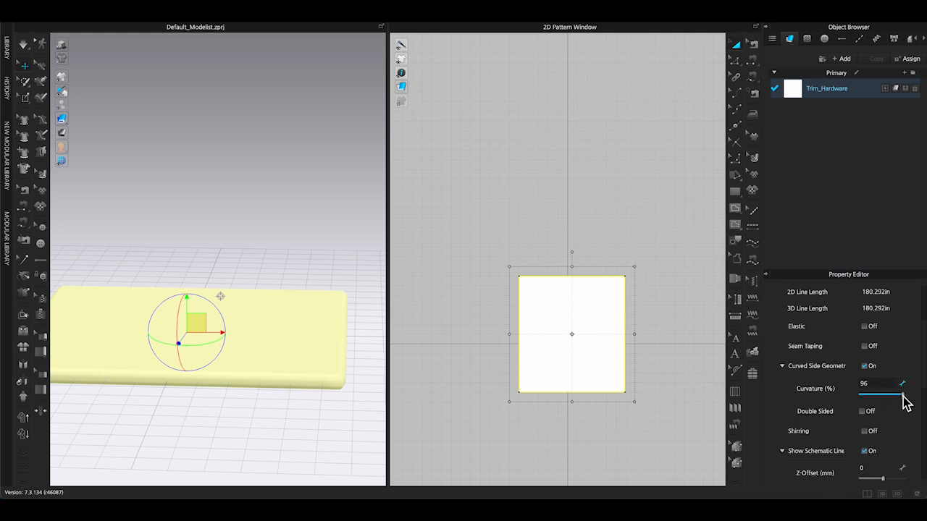
pyautogui.moveTo(896, 396); pyautogui.dragTo(895, 396)
pyautogui.scroll(3, 342, 349)
pyautogui.moveTo(316, 271); pyautogui.dragTo(336, 162, button='middle')
pyautogui.moveTo(332, 221); pyautogui.dragTo(332, 215, button='right')
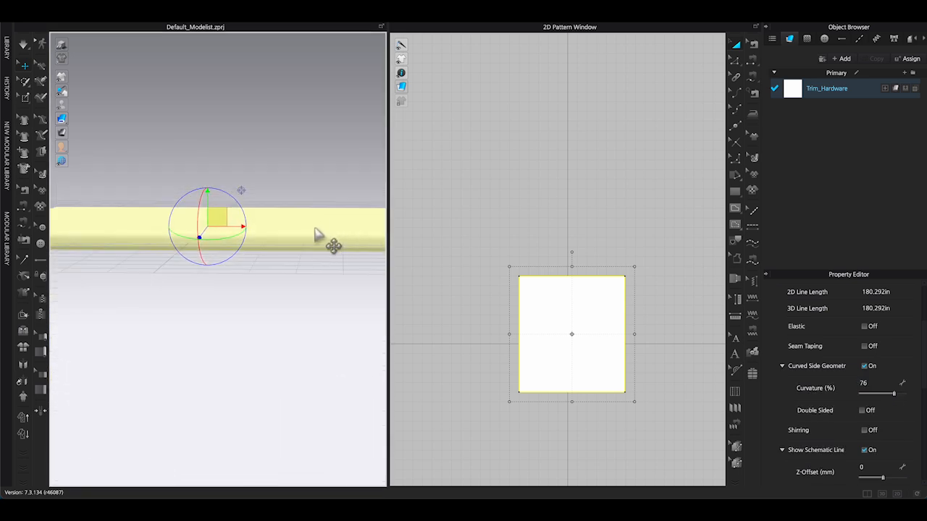
# Lower the curved side geometry's curvature to 25% and further to 3%, comparing the slab's edges
pyautogui.click(314, 227)
pyautogui.moveTo(897, 404); pyautogui.dragTo(869, 404)
pyautogui.moveTo(341, 364); pyautogui.dragTo(339, 372, button='right')
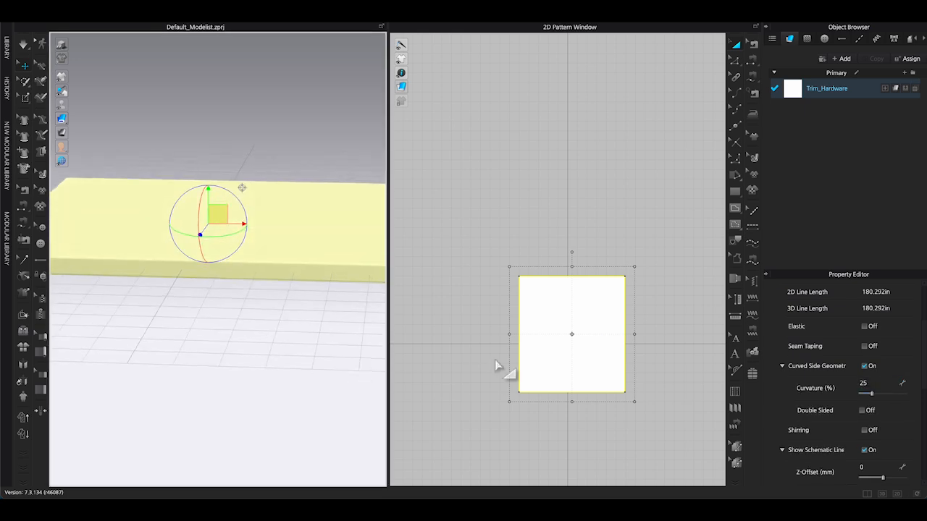
pyautogui.click(863, 394)
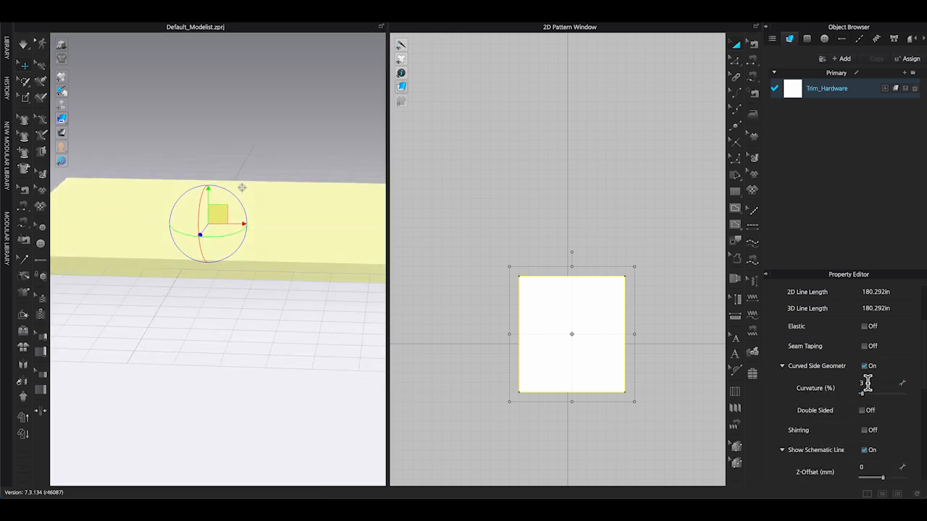
pyautogui.moveTo(354, 347); pyautogui.dragTo(358, 363, button='right')
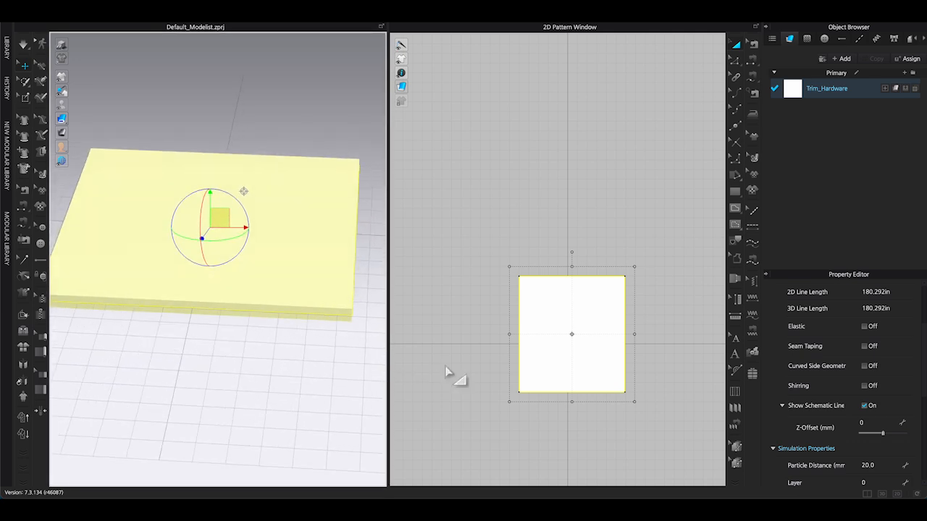
# Turn the curved side geometry on with 100% curvature for comparison, and switch it off for straight edges
pyautogui.click(865, 367)
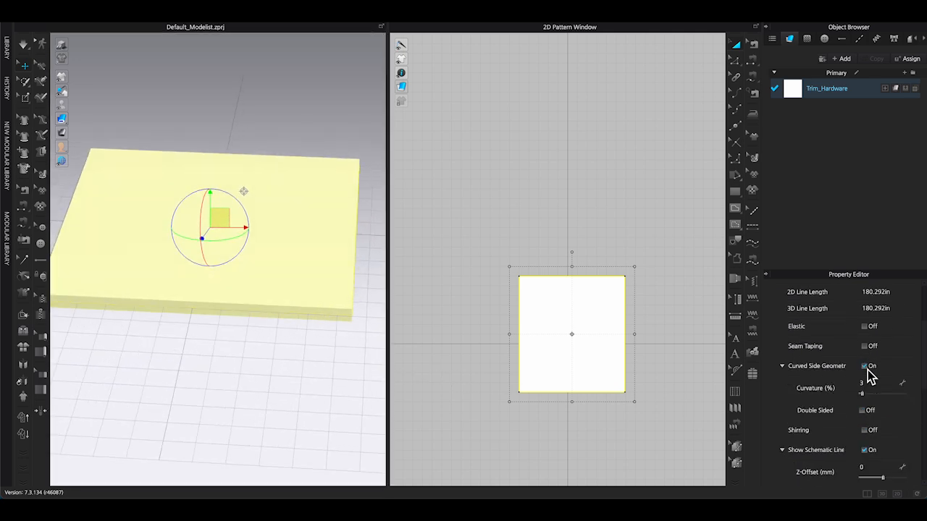
pyautogui.moveTo(867, 392); pyautogui.dragTo(873, 396)
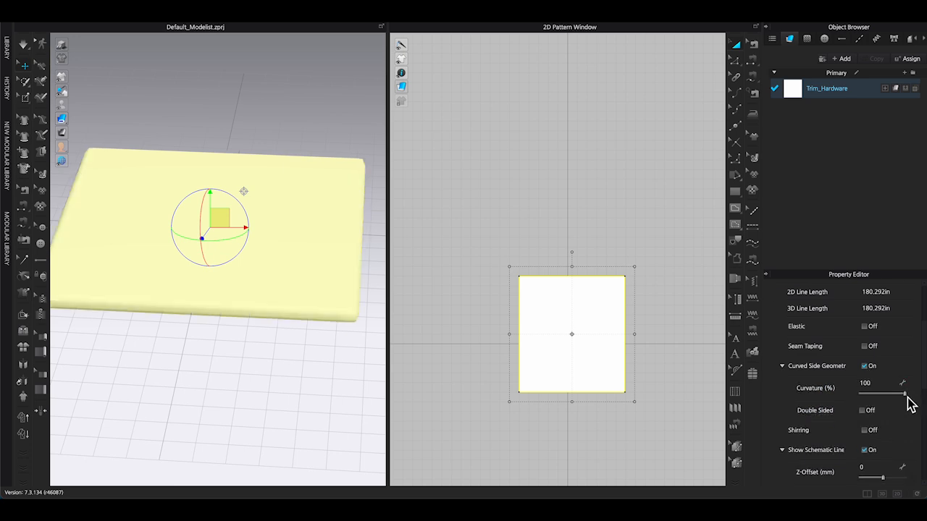
pyautogui.click(866, 367)
# Lower the thickened pattern vertically to the level of the ground grid, working from the front view
pyautogui.click(317, 374)
pyautogui.press('2')
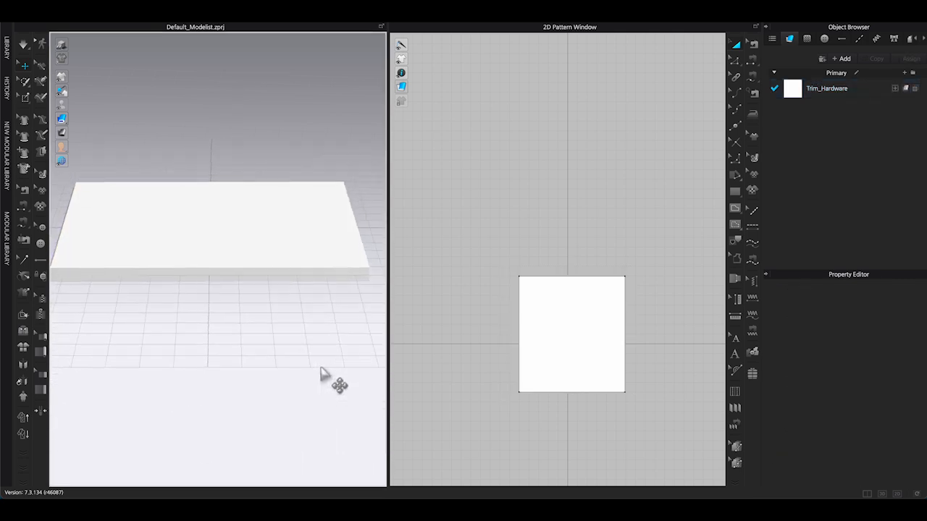
pyautogui.scroll(4, 244, 285)
pyautogui.moveTo(243, 285); pyautogui.dragTo(208, 199, button='middle')
pyautogui.click(197, 178)
pyautogui.moveTo(209, 171); pyautogui.dragTo(207, 198)
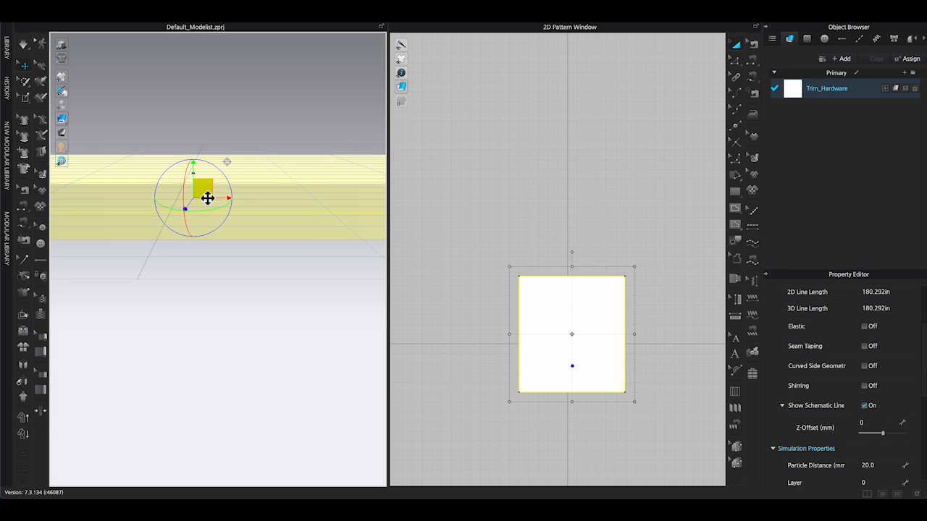
pyautogui.click(221, 303)
pyautogui.scroll(-3, 221, 303)
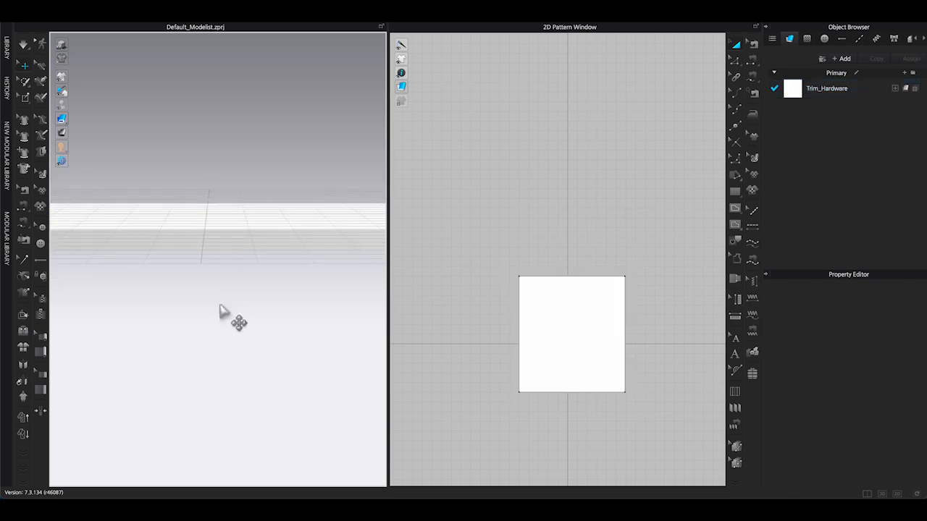
# Draw a second rectangular pattern directly beside the floor pattern, matching the floor pattern's height
pyautogui.moveTo(221, 303); pyautogui.dragTo(219, 322, button='right')
pyautogui.scroll(-3, 221, 327)
pyautogui.moveTo(512, 150); pyautogui.dragTo(682, 290)
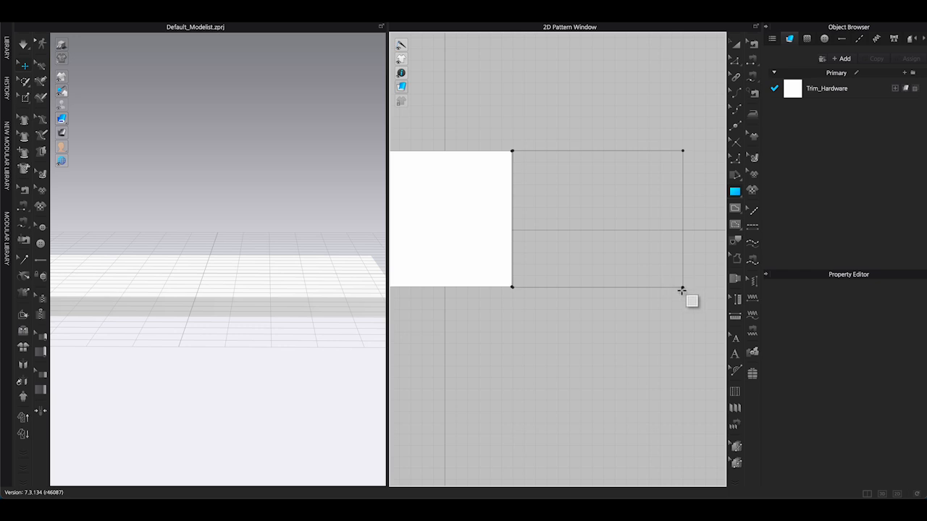
# Rotate and move the new rectangular pattern in 3D so it stands upright on its short side along the floor slab's edge
pyautogui.scroll(-5, 324, 312)
pyautogui.moveTo(314, 312); pyautogui.dragTo(257, 298, button='middle')
pyautogui.moveTo(258, 298); pyautogui.dragTo(265, 317, button='right')
pyautogui.scroll(-3, 258, 304)
pyautogui.click(281, 277)
pyautogui.moveTo(312, 292); pyautogui.dragTo(260, 270, button='right')
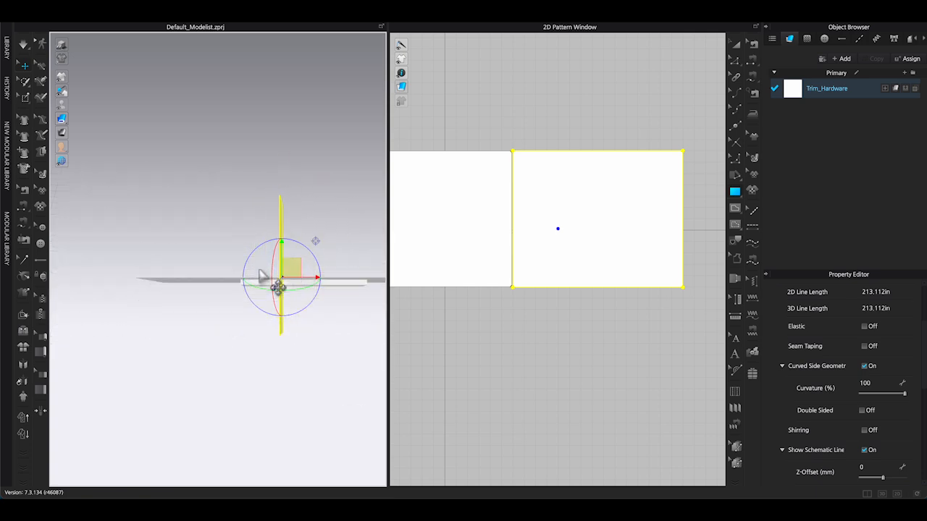
pyautogui.moveTo(321, 265); pyautogui.dragTo(307, 324)
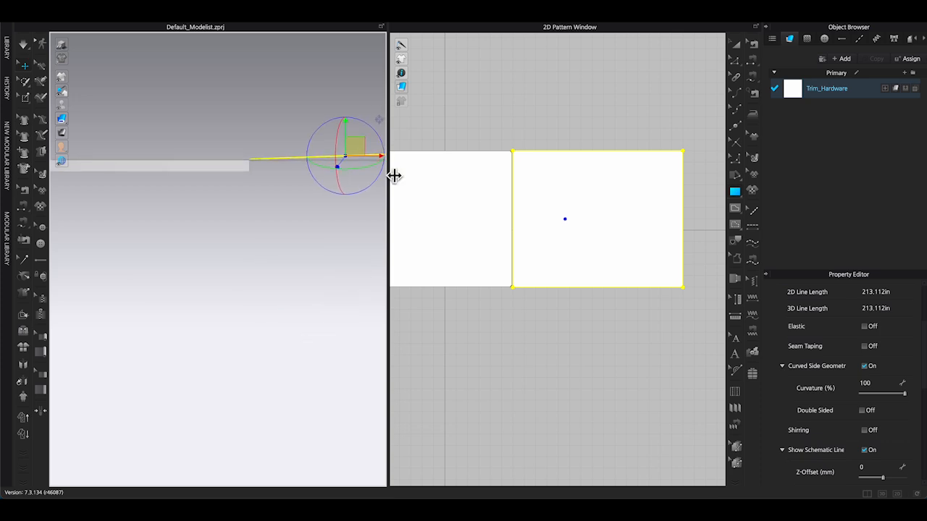
pyautogui.moveTo(383, 158); pyautogui.dragTo(344, 127)
pyautogui.click(354, 164)
pyautogui.moveTo(364, 183); pyautogui.dragTo(370, 179)
pyautogui.moveTo(368, 160); pyautogui.dragTo(267, 82)
pyautogui.moveTo(291, 81); pyautogui.dragTo(296, 153, button='right')
# Set the wall pattern's additional rendering thickness to 50 mm and turn off its curved side geometry
pyautogui.press('5')
pyautogui.moveTo(254, 289); pyautogui.dragTo(252, 282)
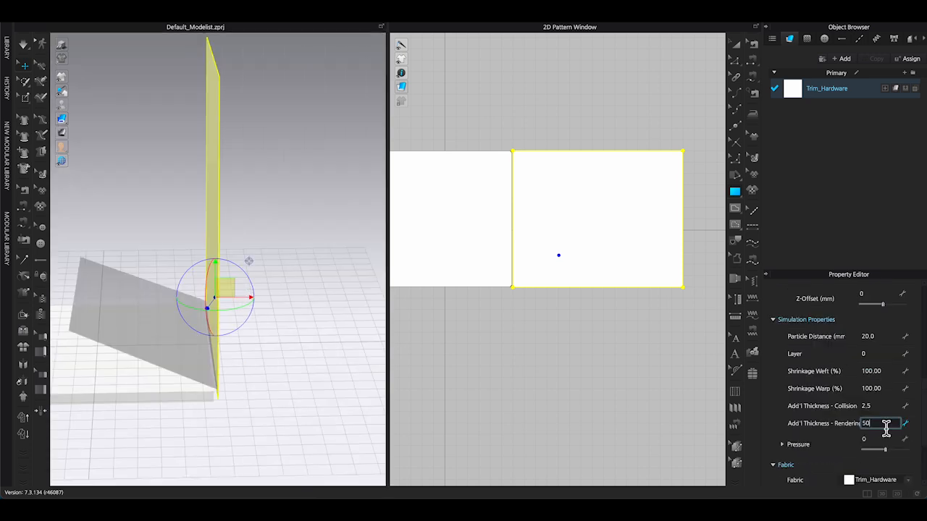
pyautogui.press('Return')
pyautogui.scroll(5, 839, 413)
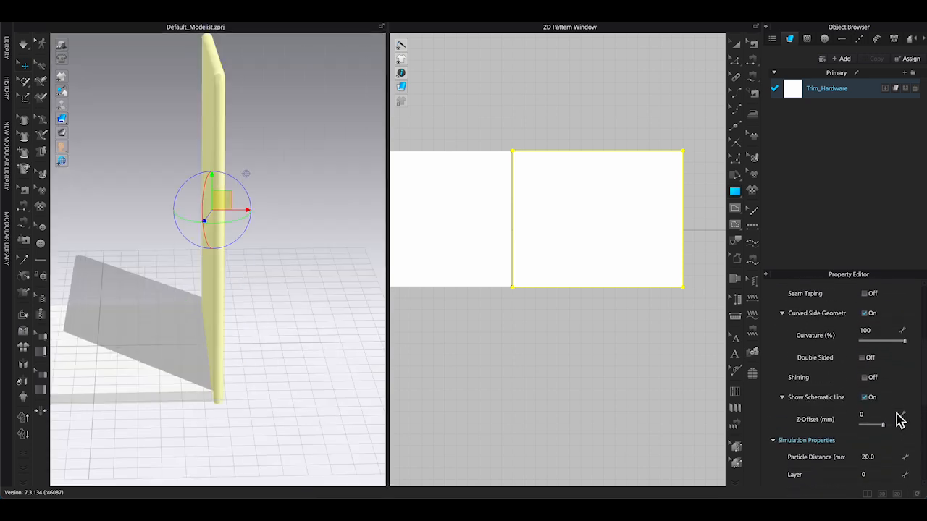
# Draw an internal rectangle in the upper half of the wall pattern and cut it out as a separate window piece
pyautogui.click(734, 208)
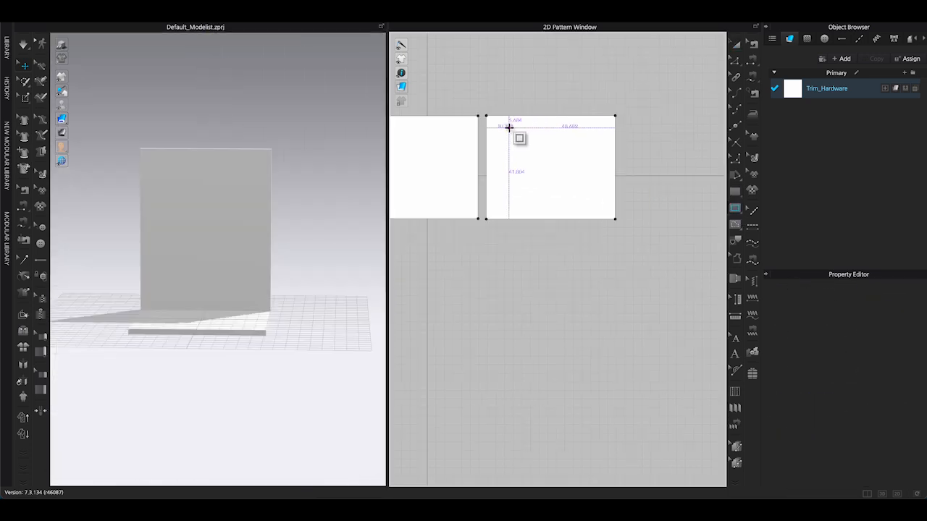
pyautogui.moveTo(490, 120); pyautogui.dragTo(611, 164)
pyautogui.press('a')
pyautogui.rightClick(576, 138)
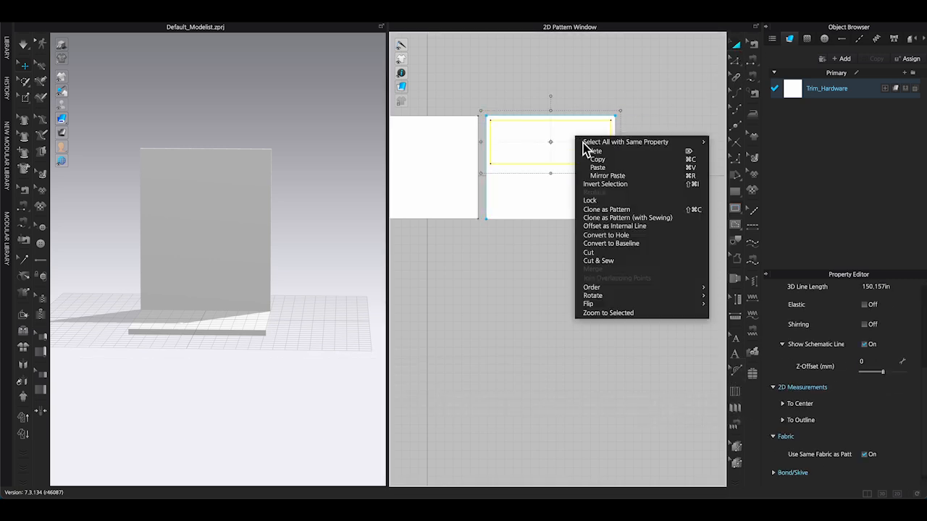
pyautogui.click(602, 235)
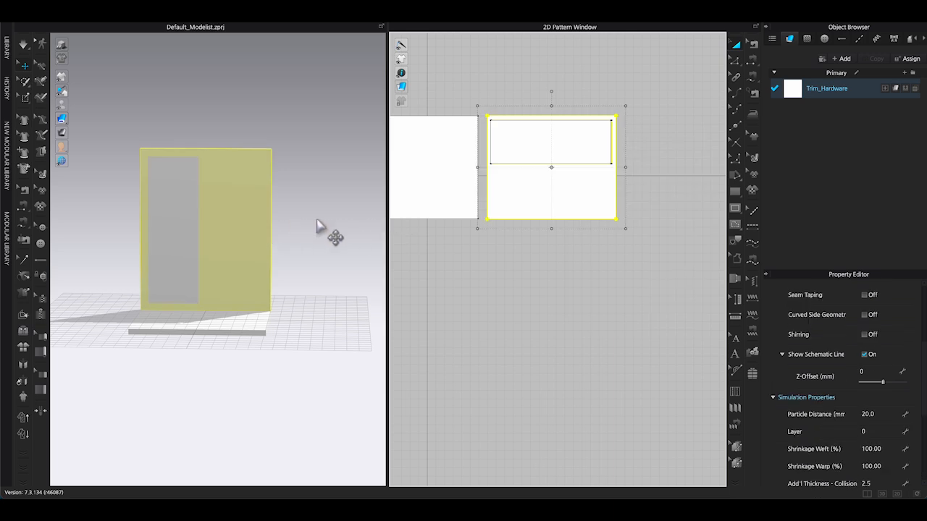
# Duplicate the Trim_Hardware fabric, name the copy "window" and apply it to the cut-out window piece
pyautogui.click(175, 221)
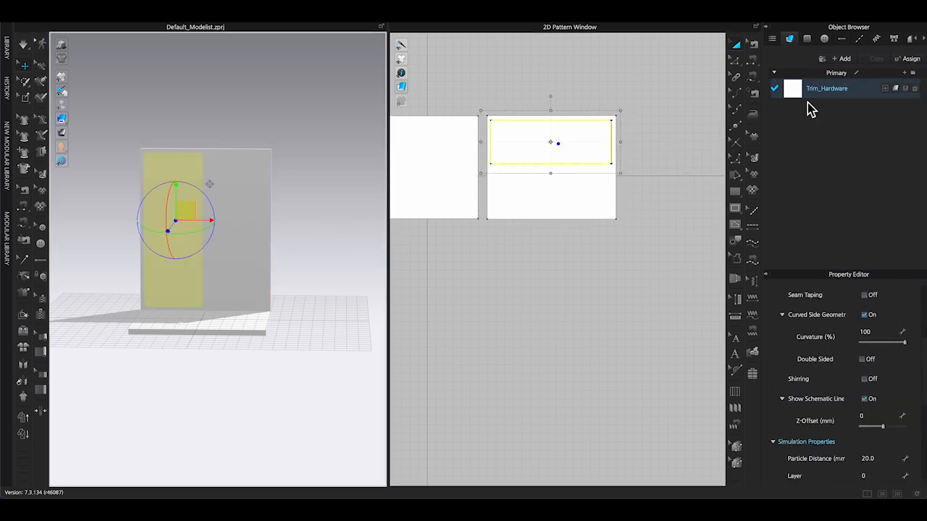
pyautogui.click(841, 87)
pyautogui.click(876, 60)
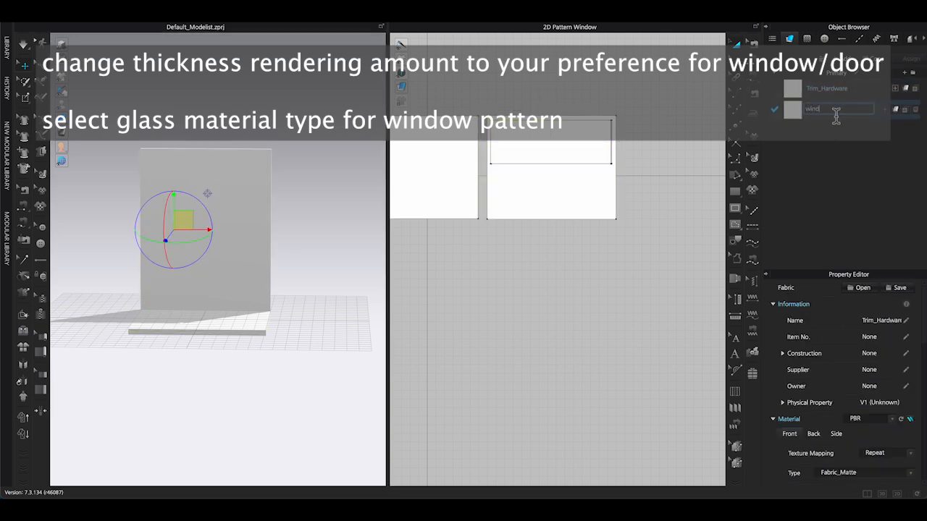
pyautogui.press('Return')
pyautogui.moveTo(792, 110); pyautogui.dragTo(571, 145)
# Set the window fabric's material type to Glass (Render Only) and its color to Gray 1
pyautogui.scroll(-5, 896, 356)
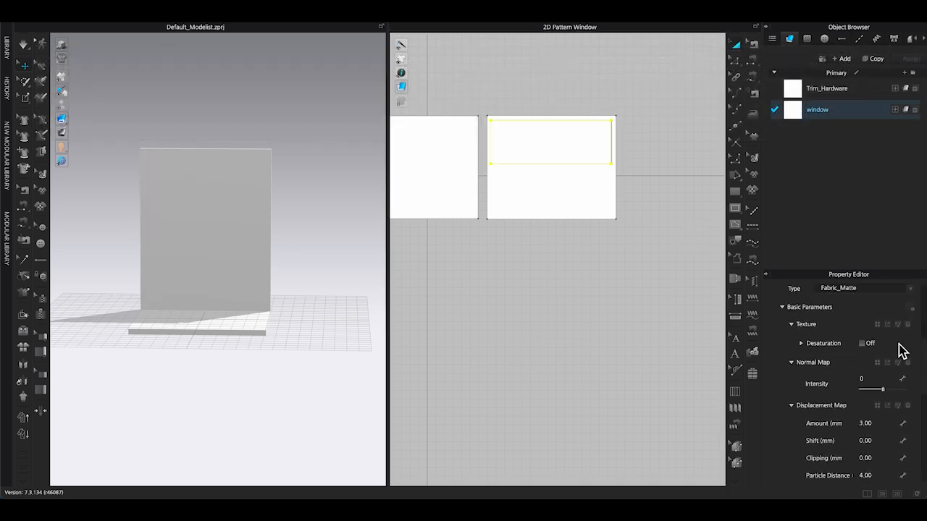
pyautogui.click(910, 306)
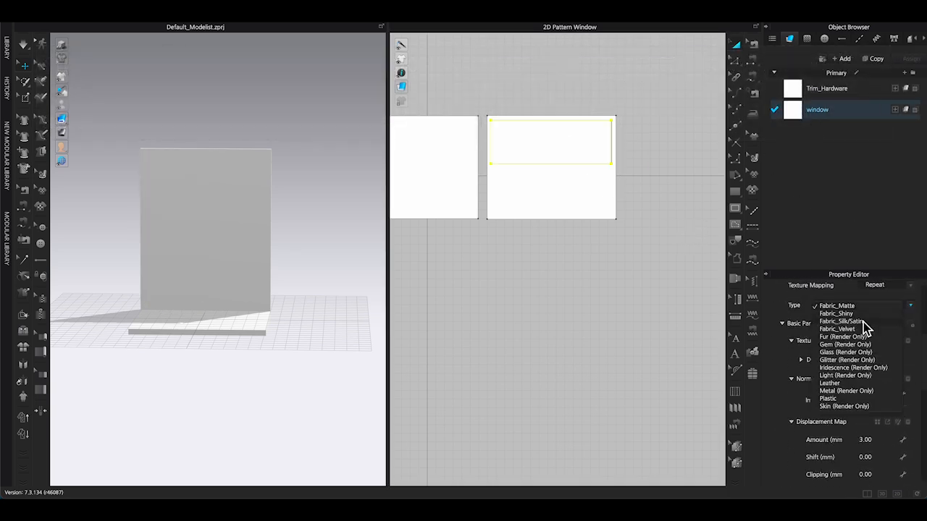
pyautogui.click(845, 354)
pyautogui.scroll(-3, 848, 354)
pyautogui.scroll(2, 848, 354)
pyautogui.scroll(-5, 848, 354)
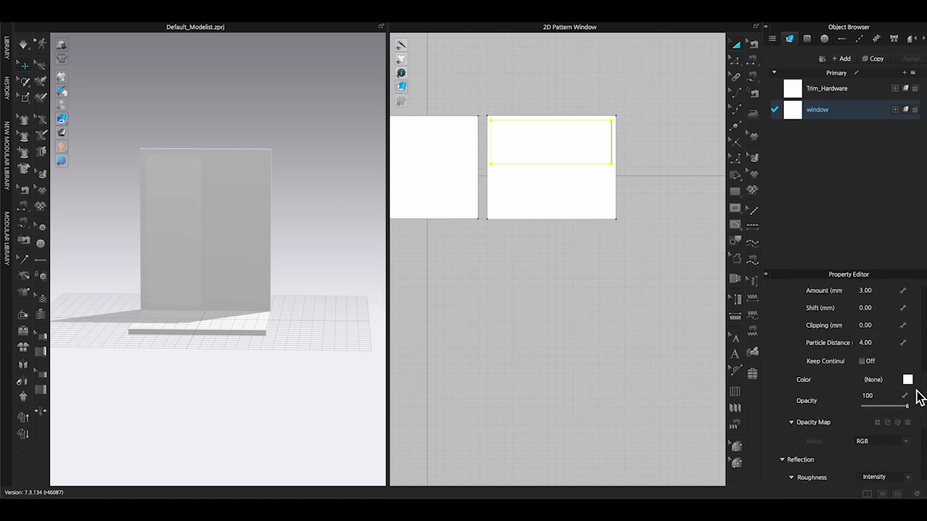
pyautogui.click(907, 380)
pyautogui.click(400, 275)
pyautogui.click(417, 377)
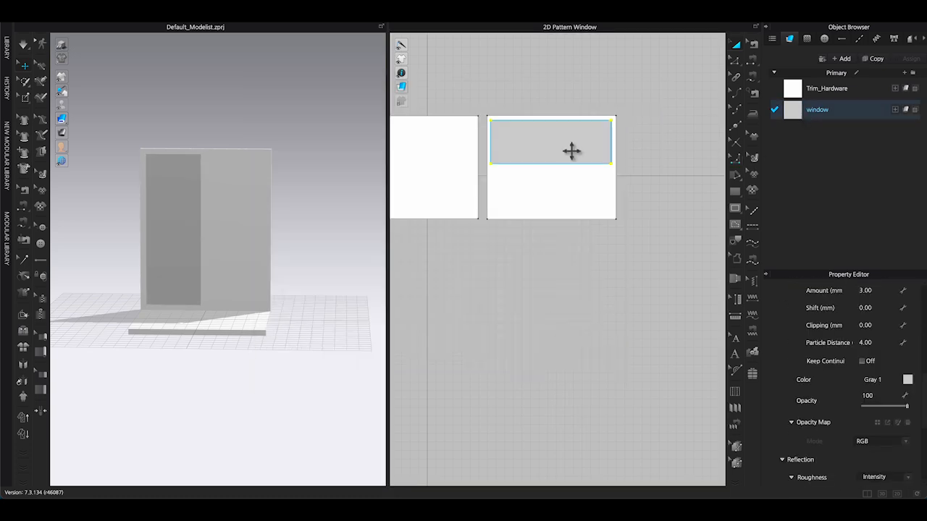
# Give the window piece a thinner additional rendering thickness than the wall pattern
pyautogui.click(596, 144)
pyautogui.scroll(-4, 894, 461)
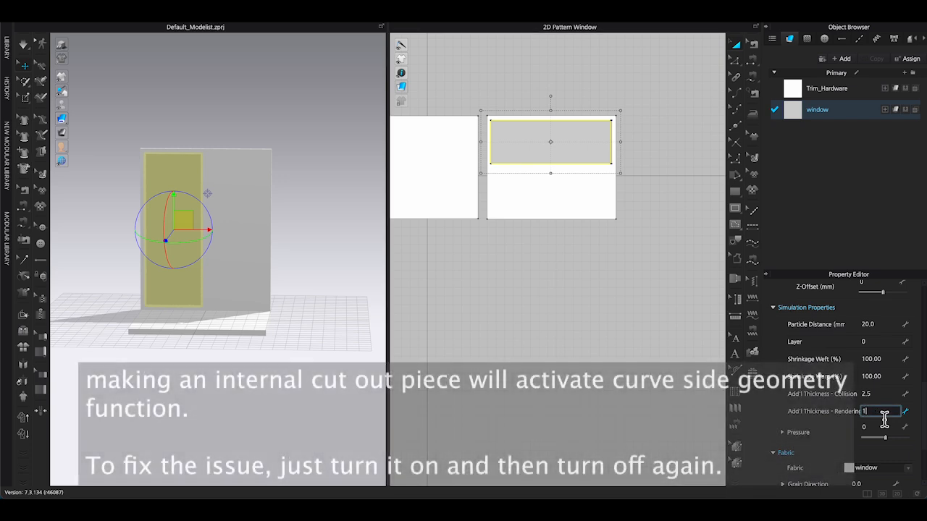
pyautogui.click(330, 232)
# Turn the wall pattern's curved side geometry on and off again to square the edges of the window opening
pyautogui.scroll(5, 294, 246)
pyautogui.scroll(3, 314, 242)
pyautogui.moveTo(294, 247); pyautogui.dragTo(166, 230, button='right')
pyautogui.click(293, 256)
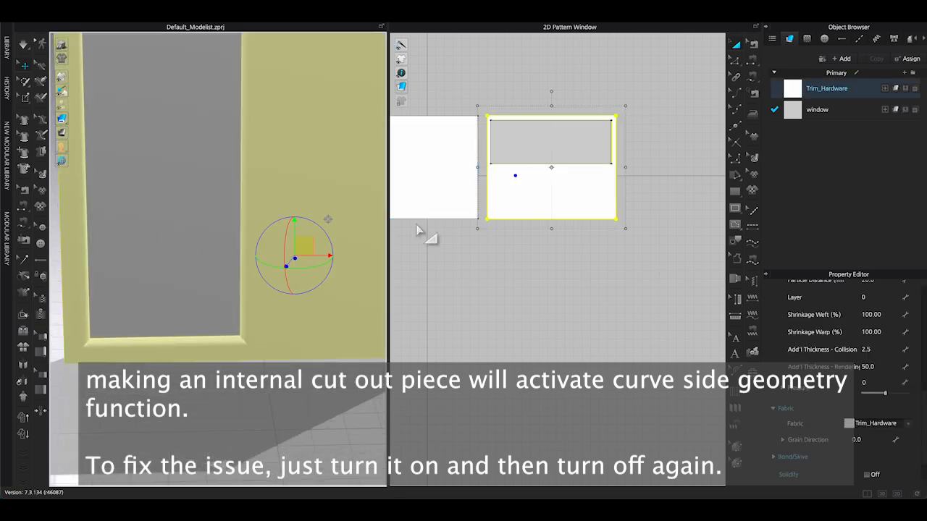
pyautogui.scroll(-3, 264, 299)
pyautogui.scroll(-2, 263, 299)
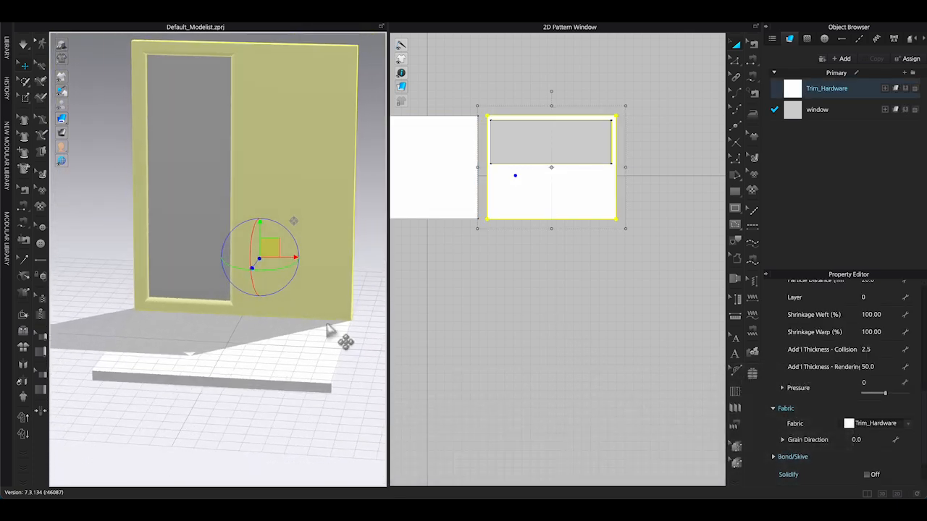
pyautogui.scroll(3, 863, 376)
pyautogui.scroll(5, 863, 377)
pyautogui.click(867, 373)
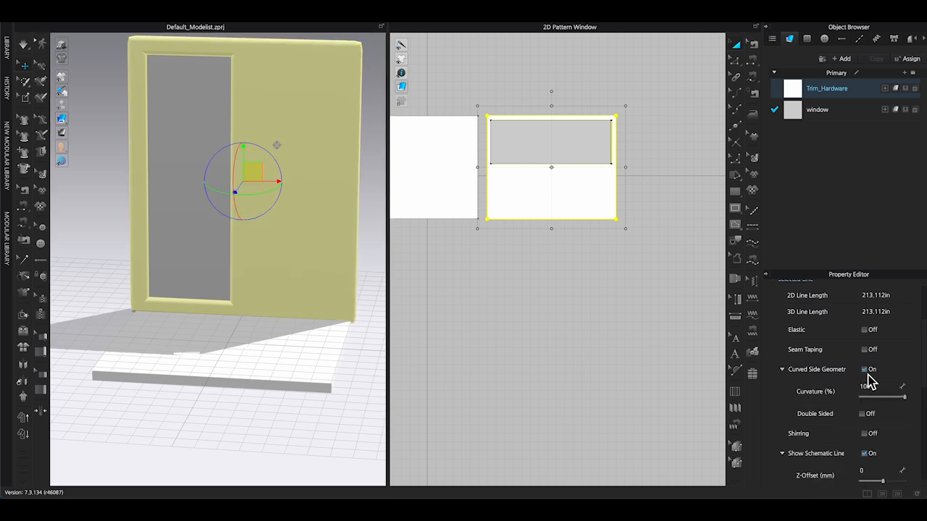
pyautogui.click(865, 371)
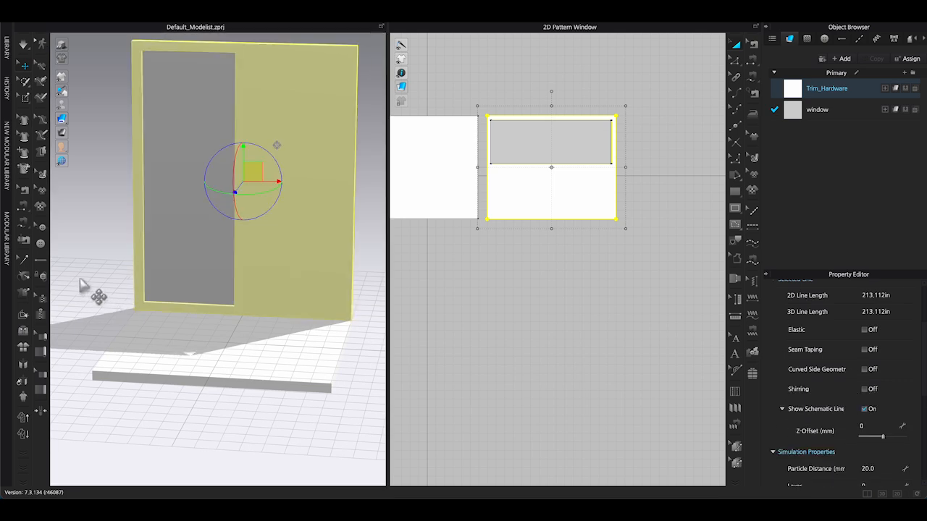
pyautogui.click(80, 280)
pyautogui.scroll(-2, 196, 304)
pyautogui.moveTo(196, 304); pyautogui.dragTo(202, 310, button='right')
pyautogui.scroll(4, 203, 310)
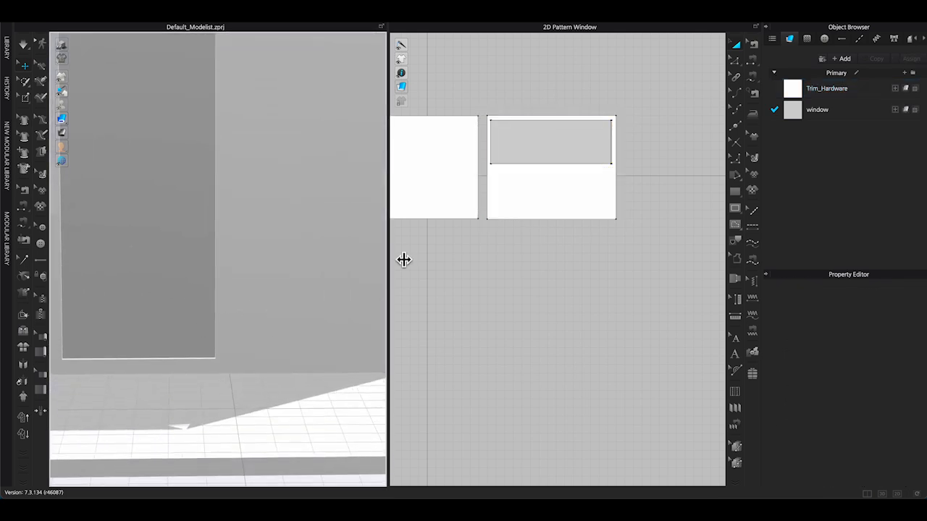
# Try to place a copy of the window piece in the lower half of the wall pattern
pyautogui.click(561, 154)
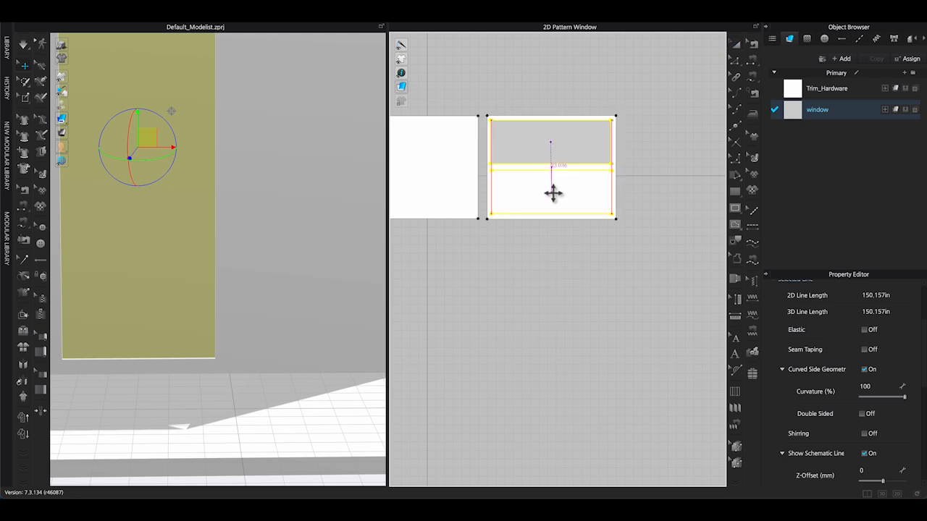
pyautogui.click(553, 194)
pyautogui.click(630, 239)
pyautogui.scroll(-5, 294, 244)
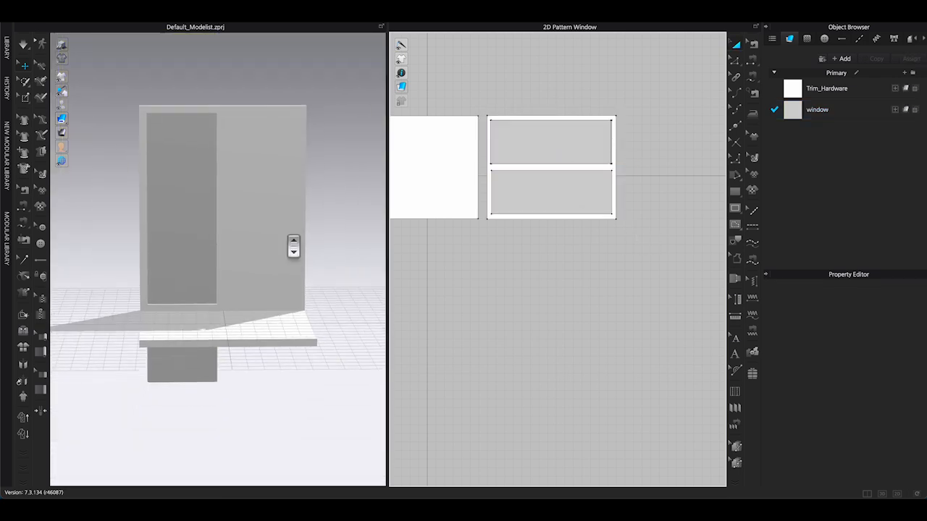
pyautogui.moveTo(294, 244)
pyautogui.mouseDown(button='right')
pyautogui.moveTo(264, 243)
pyautogui.moveTo(288, 245)
pyautogui.mouseUp(button='right')
pyautogui.rightClick(200, 337)
pyautogui.click(563, 184)
pyautogui.press('Delete')
# Move the window piece out of its opening to the empty area above the wall pattern in the 2D layout
pyautogui.scroll(1, 573, 181)
pyautogui.rightClick(606, 181)
pyautogui.rightClick(550, 137)
pyautogui.click(542, 59)
pyautogui.rightClick(563, 62)
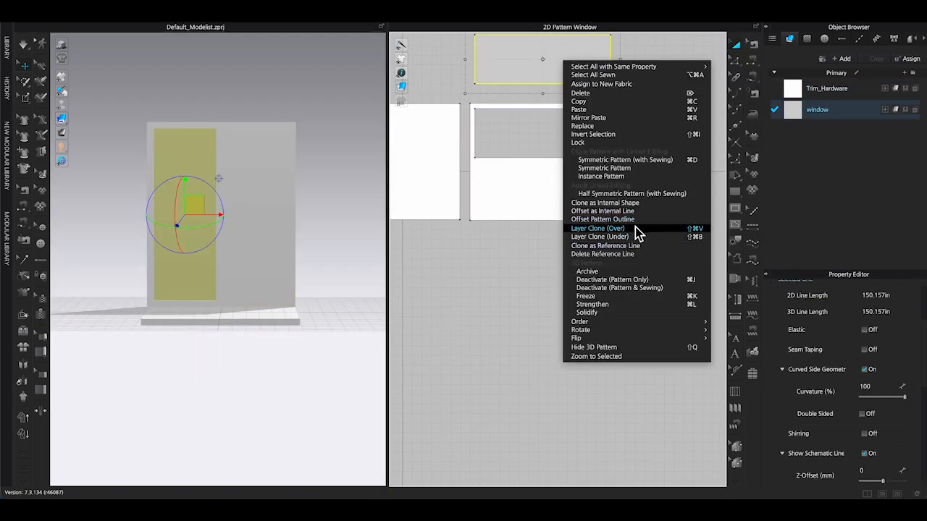
pyautogui.click(647, 229)
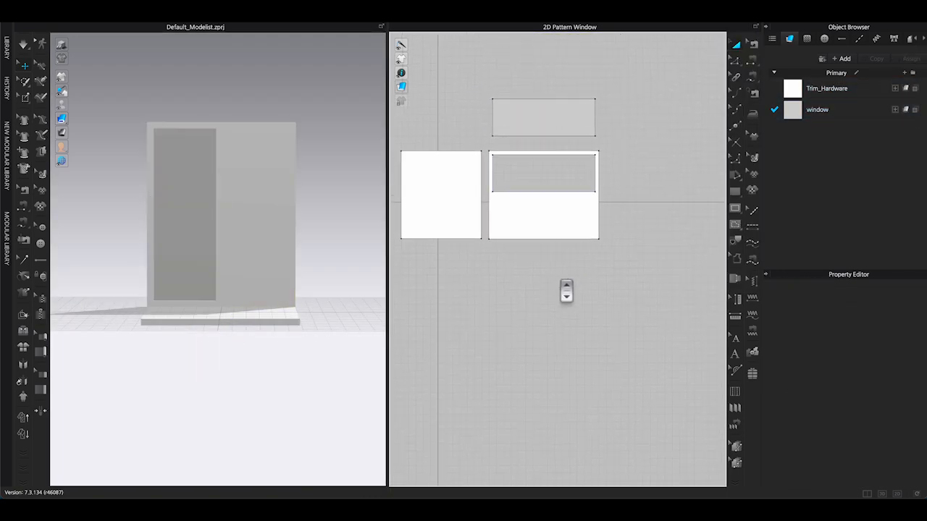
pyautogui.click(539, 228)
# Clone the window piece as an internal shape into the lower half of the wall pattern, aligned with the first opening
pyautogui.rightClick(550, 129)
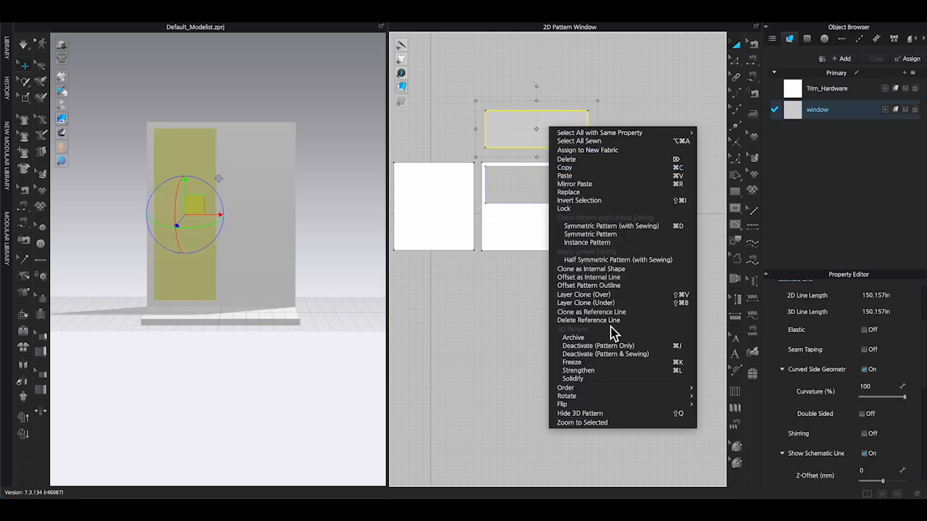
pyautogui.click(617, 268)
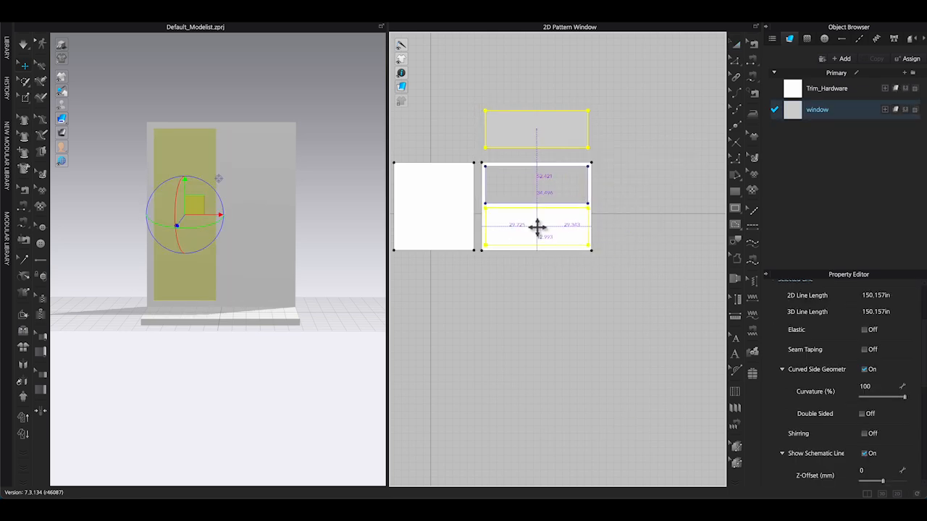
pyautogui.click(537, 227)
pyautogui.scroll(-1, 558, 236)
# Cut the lower internal shape out of the wall pattern and apply the window fabric to the resulting piece
pyautogui.rightClick(559, 236)
pyautogui.click(604, 326)
pyautogui.moveTo(817, 109)
pyautogui.mouseDown()
pyautogui.moveTo(569, 223)
pyautogui.moveTo(569, 277)
pyautogui.mouseUp()
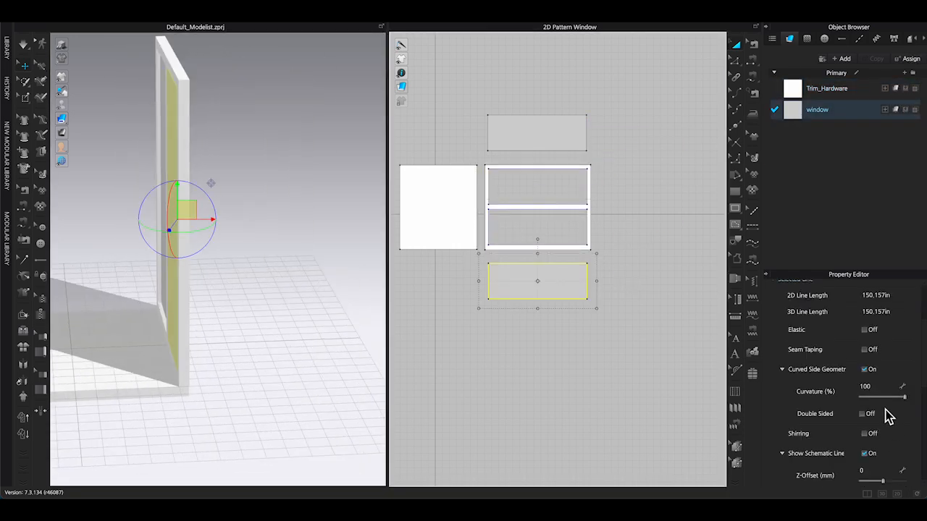
# Set the second window piece's additional rendering thickness to 10 mm
pyautogui.scroll(-5, 883, 434)
pyautogui.doubleClick(873, 473)
pyautogui.write('510')
pyautogui.press('Return')
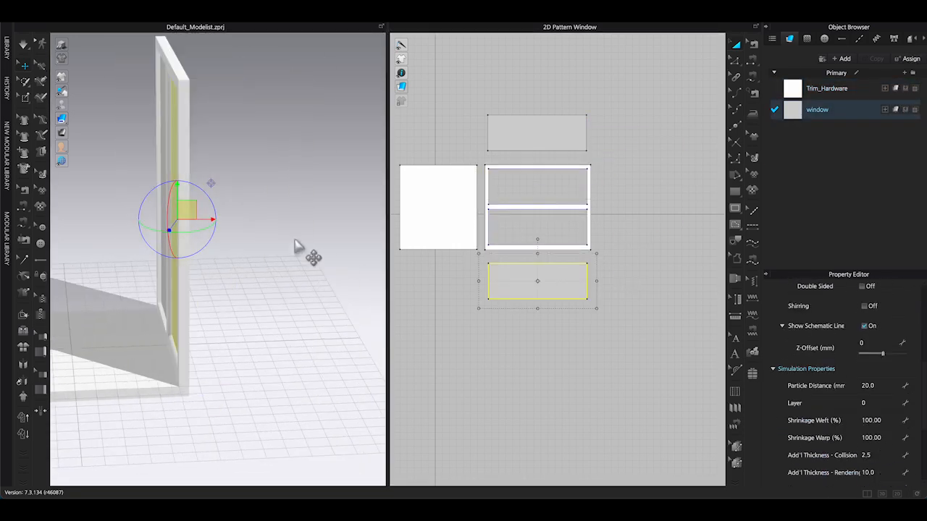
pyautogui.click(300, 248)
# Draw a narrow rectangular strip pattern below the floor pattern, about as wide as the floor, and apply the Trim_Hardware fabric to it
pyautogui.moveTo(299, 248); pyautogui.dragTo(341, 234, button='right')
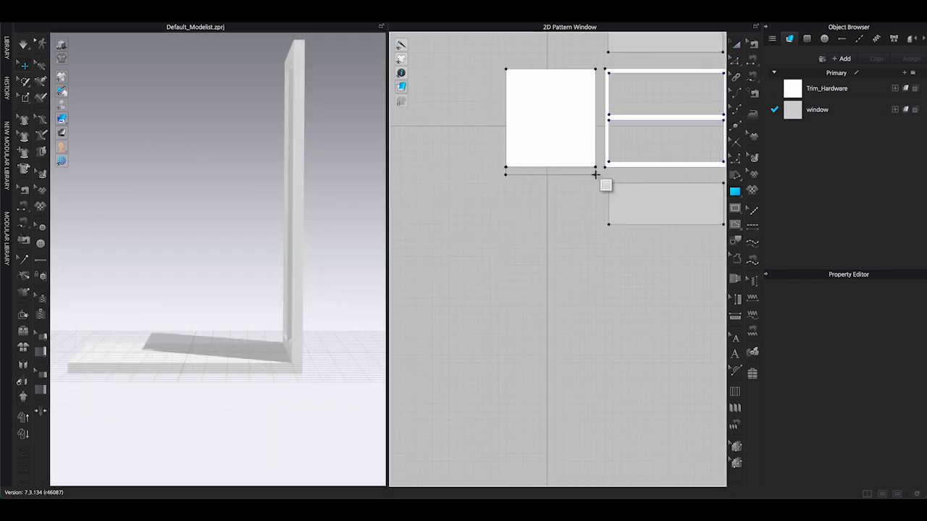
pyautogui.click(594, 173)
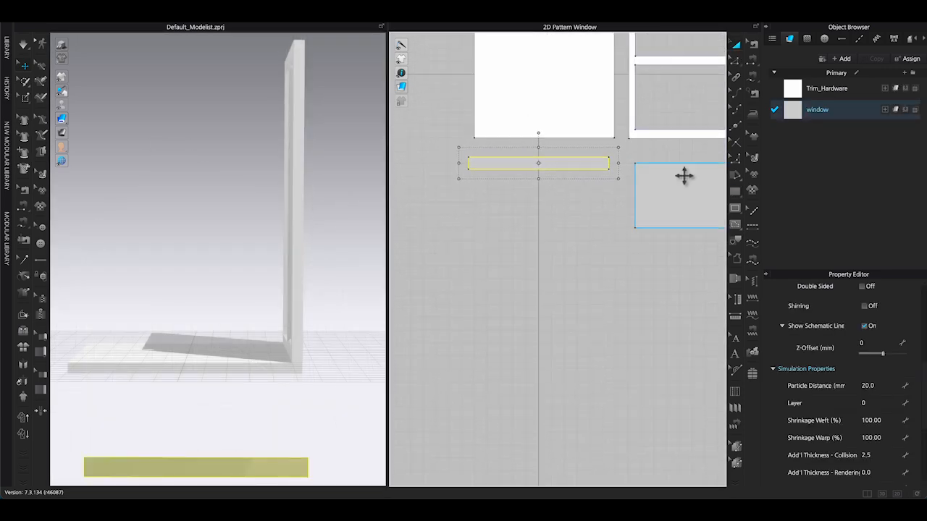
pyautogui.moveTo(826, 88); pyautogui.dragTo(590, 165)
# Resize the narrow strip pattern below the floor to a height of 24 in
pyautogui.scroll(1, 577, 186)
pyautogui.scroll(2, 574, 166)
pyautogui.click(734, 61)
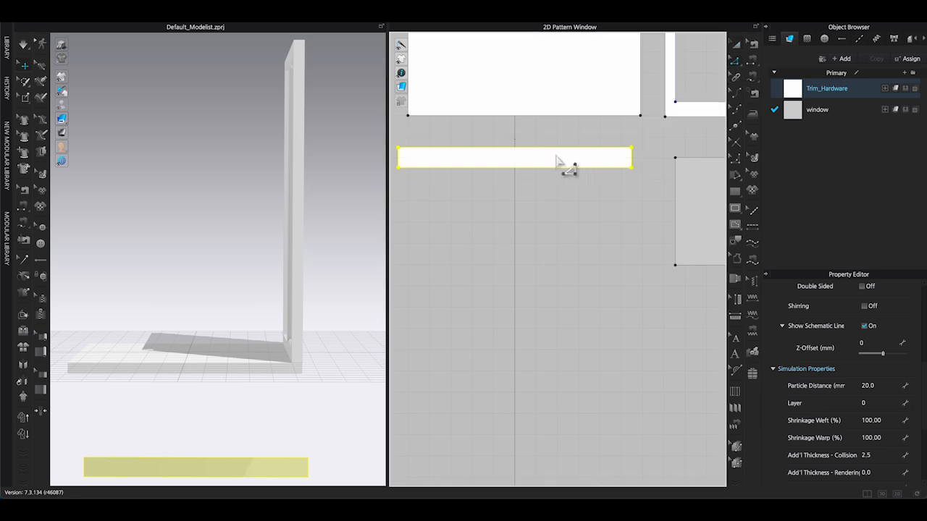
pyautogui.click(617, 132)
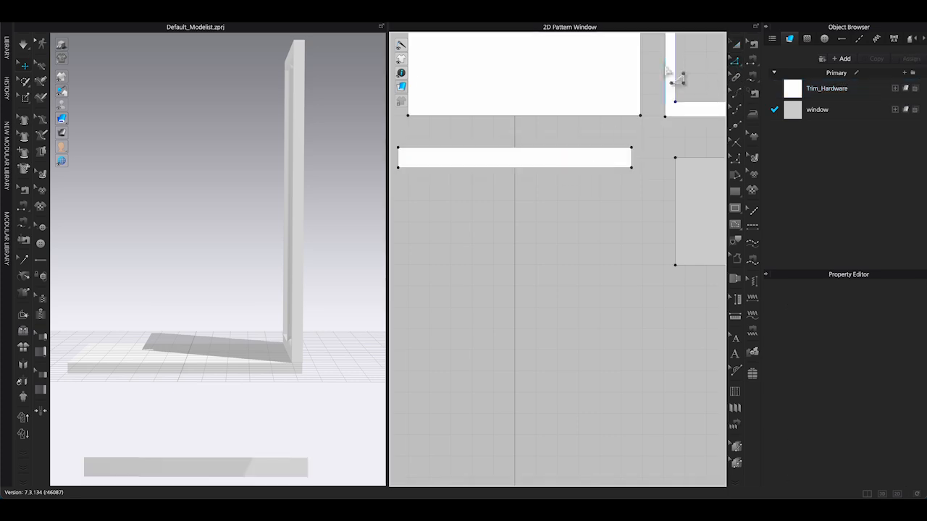
pyautogui.click(528, 157)
pyautogui.rightClick(522, 172)
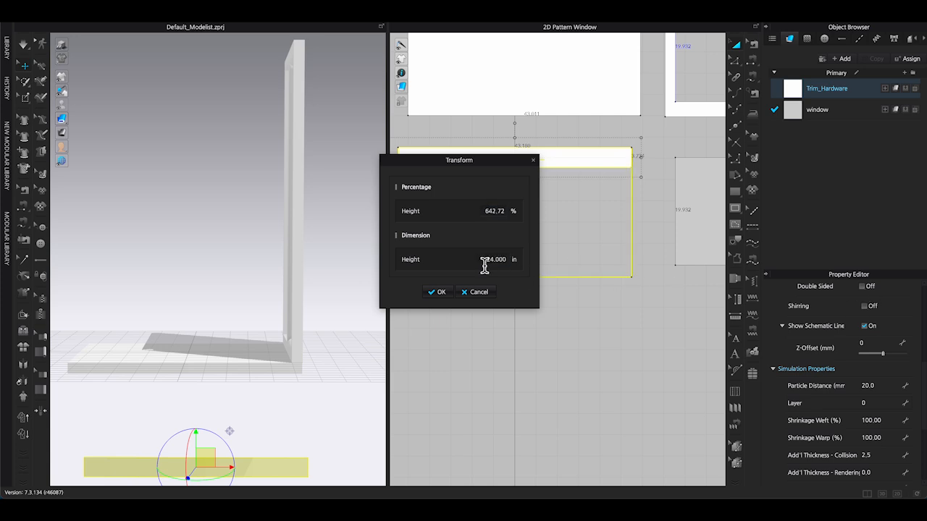
pyautogui.click(438, 291)
# Trace the crown molding's cross-section on the reference image pattern as a closed internal shape with straight and curved edges
pyautogui.scroll(-2, 548, 192)
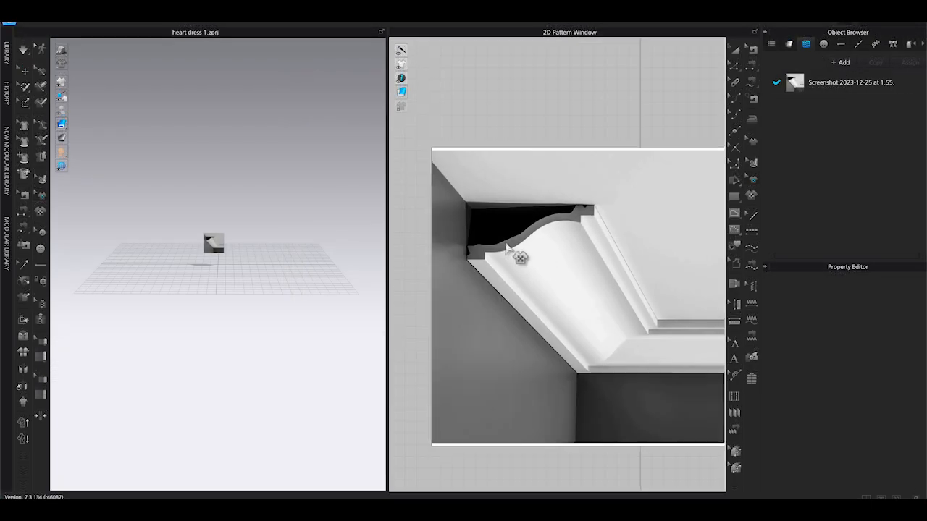
pyautogui.scroll(5, 517, 255)
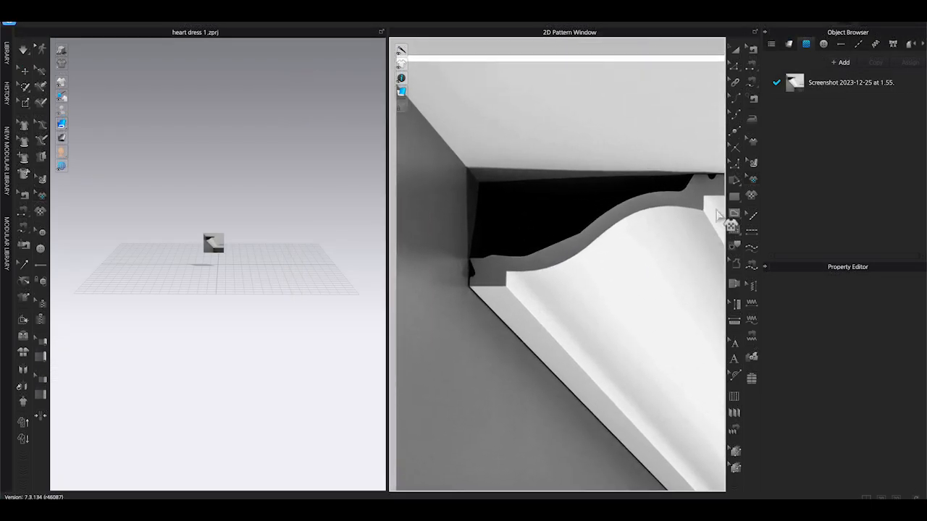
pyautogui.moveTo(676, 216); pyautogui.dragTo(638, 215, button='middle')
pyautogui.scroll(-1, 654, 217)
pyautogui.click(735, 214)
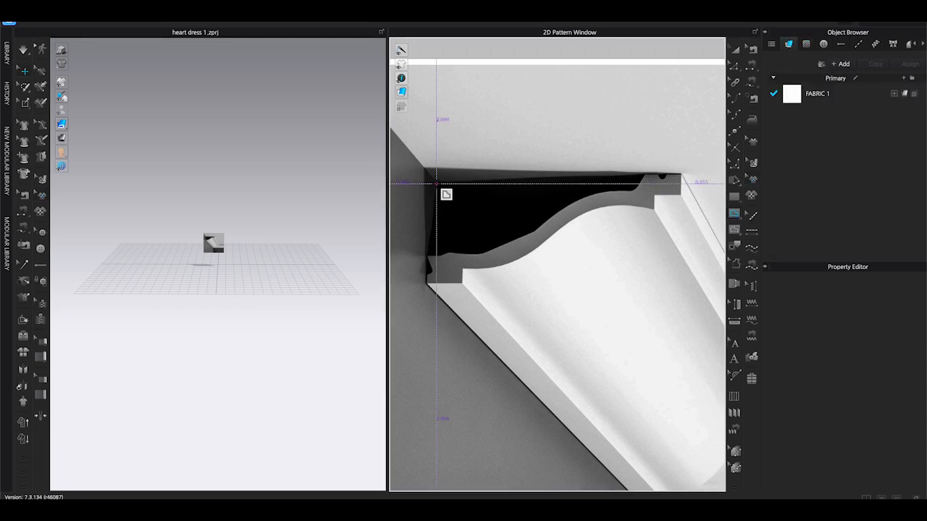
pyautogui.moveTo(624, 181); pyautogui.dragTo(676, 174)
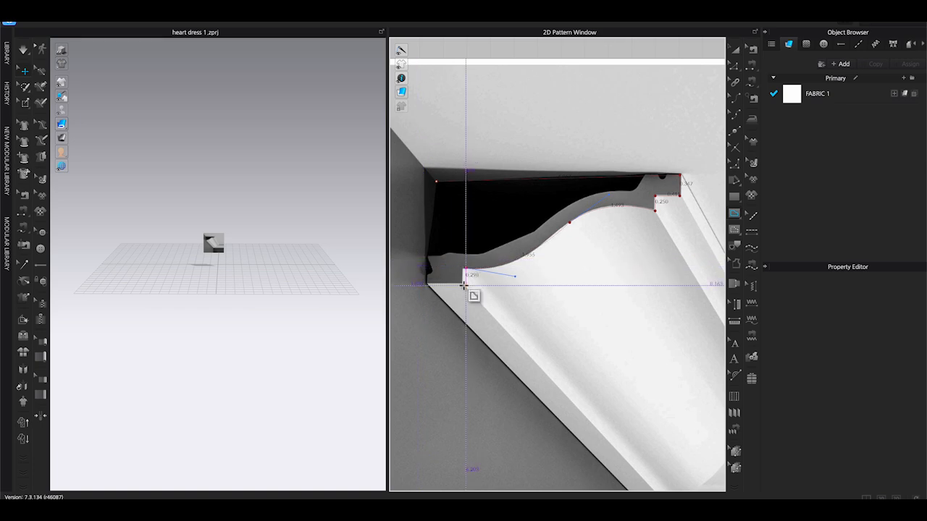
pyautogui.click(436, 181)
# Clone the traced molding profile as a separate pattern and place it below the reference image
pyautogui.click(736, 50)
pyautogui.scroll(-8, 614, 207)
pyautogui.rightClick(566, 225)
pyautogui.click(611, 300)
pyautogui.click(557, 396)
pyautogui.click(620, 413)
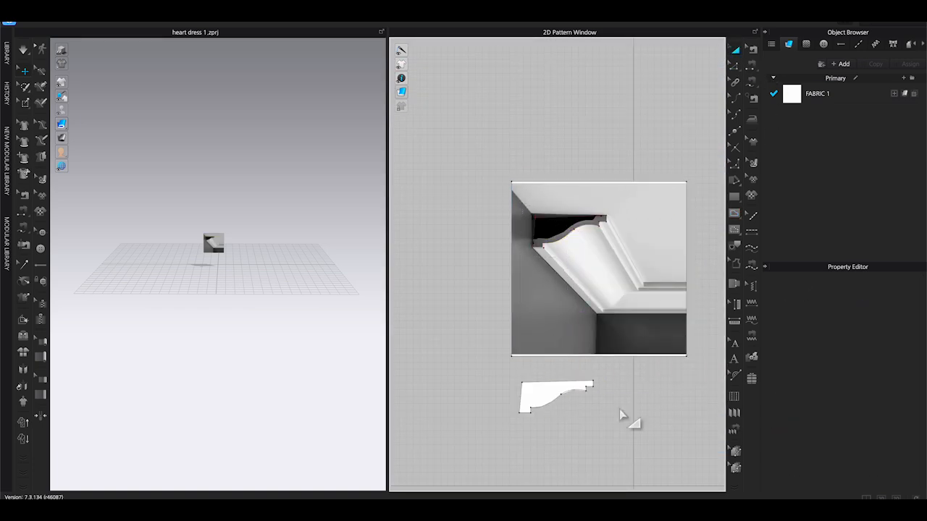
# Square up the profile pattern's top and left edges by aligning its corner points, and arrange the piece beside the reference image in 3D
pyautogui.moveTo(586, 420); pyautogui.dragTo(590, 308, button='middle')
pyautogui.scroll(6, 553, 324)
pyautogui.click(495, 273)
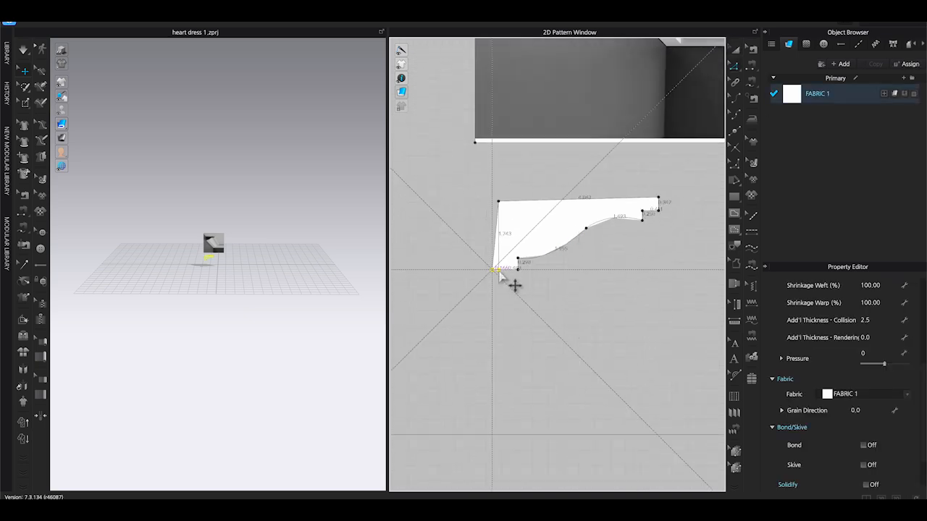
pyautogui.click(603, 242)
pyautogui.rightClick(593, 227)
pyautogui.click(617, 292)
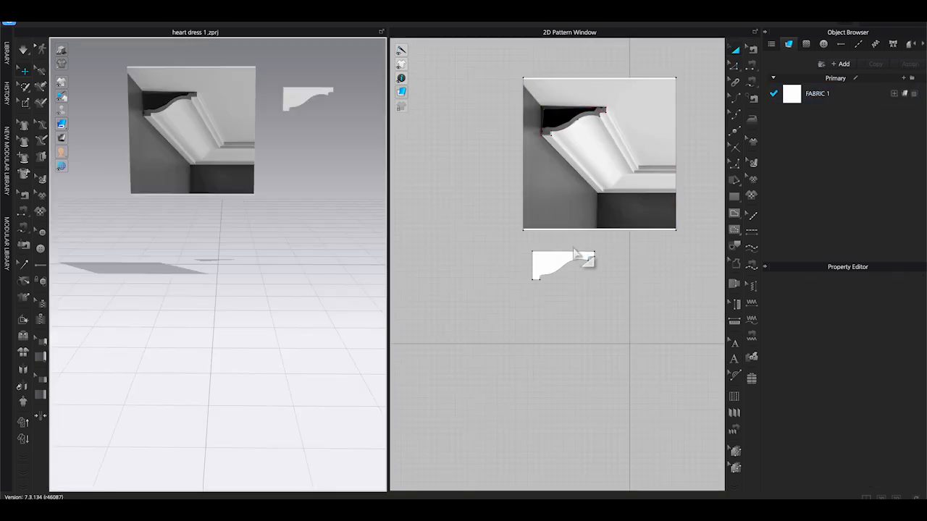
# Set the molding profile's additional rendering thickness to 1000 mm and turn off Curved Side Geometry
pyautogui.click(589, 262)
pyautogui.scroll(-3, 845, 424)
pyautogui.click(882, 356)
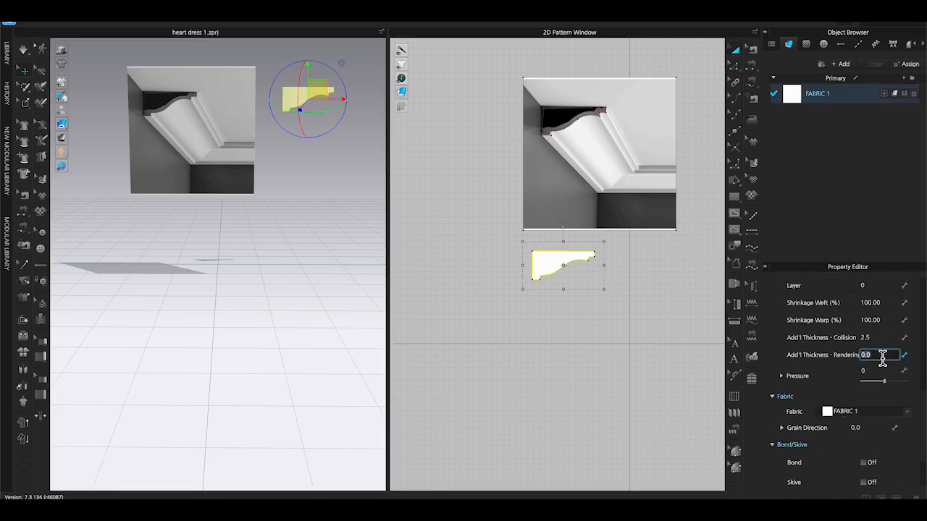
pyautogui.press('Return')
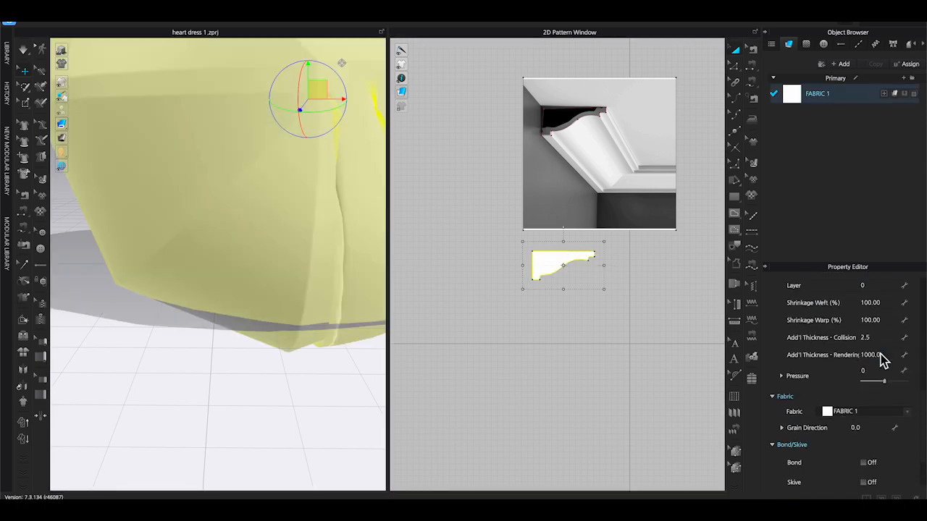
pyautogui.scroll(-5, 300, 306)
pyautogui.scroll(4, 837, 422)
pyautogui.click(863, 348)
# Move the extruded crown molding upward in the 3D view and inspect its shape
pyautogui.moveTo(305, 209)
pyautogui.mouseDown(button='right')
pyautogui.moveTo(314, 253)
pyautogui.moveTo(265, 225)
pyautogui.moveTo(300, 205)
pyautogui.moveTo(270, 224)
pyautogui.moveTo(306, 227)
pyautogui.moveTo(269, 157)
pyautogui.moveTo(302, 201)
pyautogui.moveTo(260, 209)
pyautogui.moveTo(307, 205)
pyautogui.mouseUp(button='right')
pyautogui.click(157, 237)
pyautogui.moveTo(157, 238); pyautogui.dragTo(193, 145)
pyautogui.click(329, 165)
pyautogui.scroll(-3, 330, 166)
pyautogui.moveTo(329, 168); pyautogui.dragTo(313, 233, button='right')
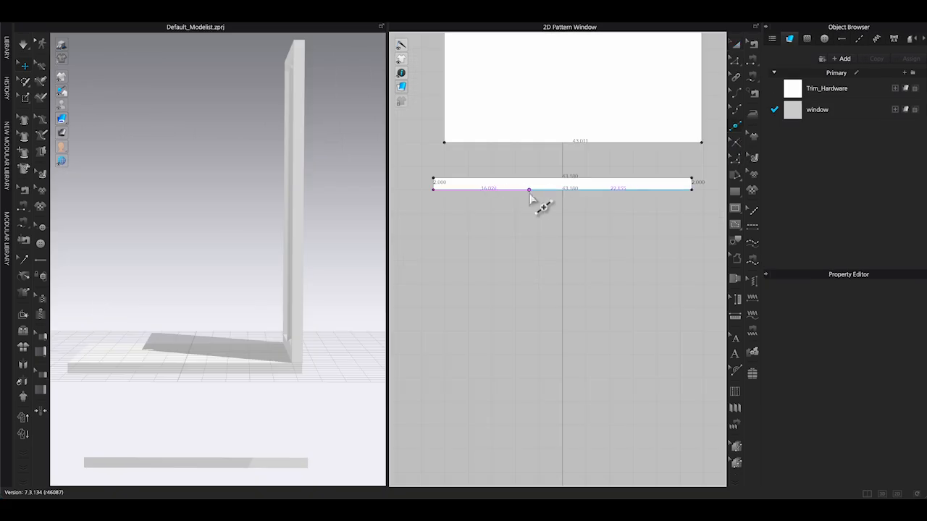
# Split the narrow strip's bottom edge uniformly into 17 segments and raise points between the low ones to make the edge wavy
pyautogui.rightClick(530, 193)
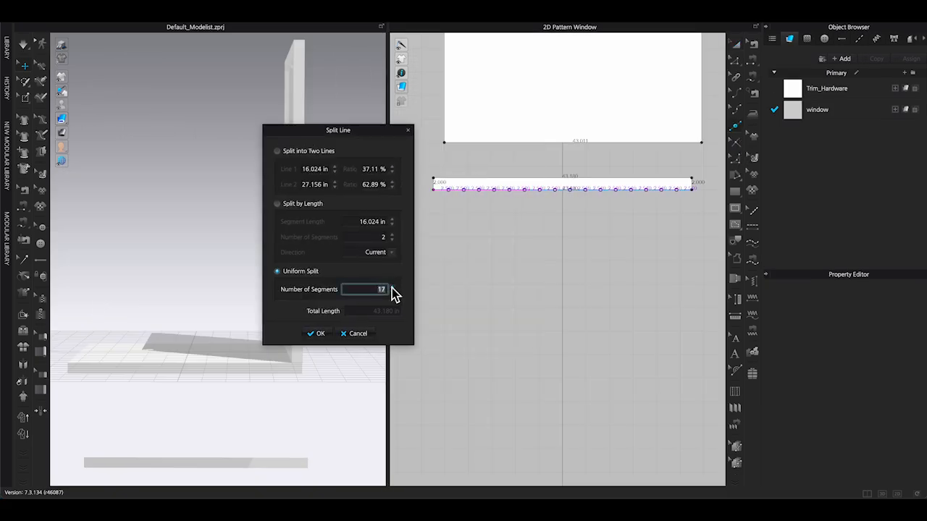
pyautogui.click(320, 334)
pyautogui.press('z')
pyautogui.moveTo(456, 189); pyautogui.dragTo(501, 188)
pyautogui.click(455, 205)
pyautogui.press('Up')
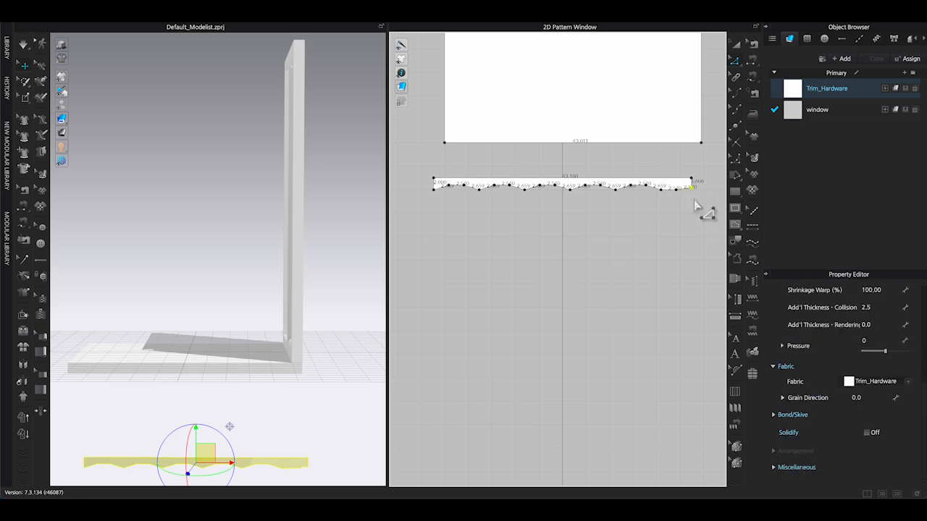
pyautogui.click(691, 202)
pyautogui.scroll(1, 681, 202)
# Move the wavy strip up beside the window wall in 3D and rotate it to lie flat
pyautogui.click(735, 46)
pyautogui.scroll(-3, 620, 254)
pyautogui.scroll(-2, 289, 362)
pyautogui.moveTo(276, 408); pyautogui.dragTo(248, 254)
pyautogui.press('2')
pyautogui.click(276, 270)
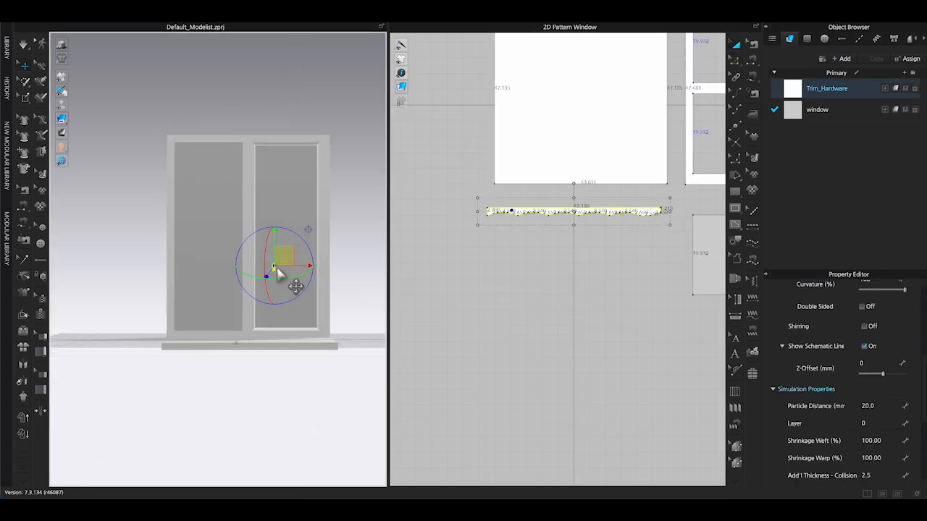
pyautogui.press('6')
pyautogui.moveTo(310, 220); pyautogui.dragTo(149, 246, button='middle')
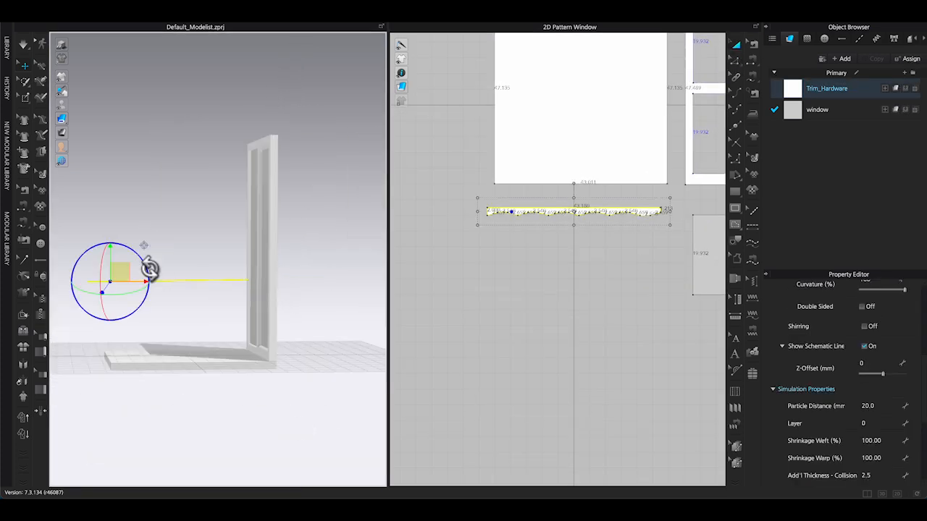
pyautogui.click(163, 233)
pyautogui.moveTo(163, 233); pyautogui.dragTo(166, 286, button='right')
# Set the wavy strip's additional rendering thickness to 1000 mm
pyautogui.click(580, 213)
pyautogui.scroll(-1, 884, 435)
pyautogui.click(890, 435)
pyautogui.write('1000')
pyautogui.press('Return')
# Position the extruded wavy wall along the floor edge that adjoins the window wall
pyautogui.scroll(2, 854, 377)
pyautogui.press('2')
pyautogui.moveTo(258, 271); pyautogui.dragTo(153, 271)
pyautogui.moveTo(290, 239); pyautogui.dragTo(217, 246, button='right')
pyautogui.moveTo(233, 222); pyautogui.dragTo(250, 221)
pyautogui.moveTo(264, 221); pyautogui.dragTo(347, 268, button='right')
pyautogui.moveTo(239, 204); pyautogui.dragTo(233, 205)
pyautogui.moveTo(319, 268); pyautogui.dragTo(239, 232, button='right')
pyautogui.moveTo(243, 206); pyautogui.dragTo(244, 209)
pyautogui.moveTo(283, 224); pyautogui.dragTo(243, 220, button='right')
# Adjust the wavy wall's additional rendering thickness, trying 1800 mm first, to match the height of the window wall
pyautogui.scroll(-4, 893, 462)
pyautogui.click(873, 385)
pyautogui.write('1800')
pyautogui.press('Return')
pyautogui.write('15')
pyautogui.press('Return')
# Nudge the wavy wall into line with the floor's edge and the window wall
pyautogui.moveTo(101, 271); pyautogui.dragTo(180, 259, button='right')
pyautogui.press('2')
pyautogui.moveTo(178, 193); pyautogui.dragTo(176, 193)
pyautogui.moveTo(224, 243); pyautogui.dragTo(326, 319, button='right')
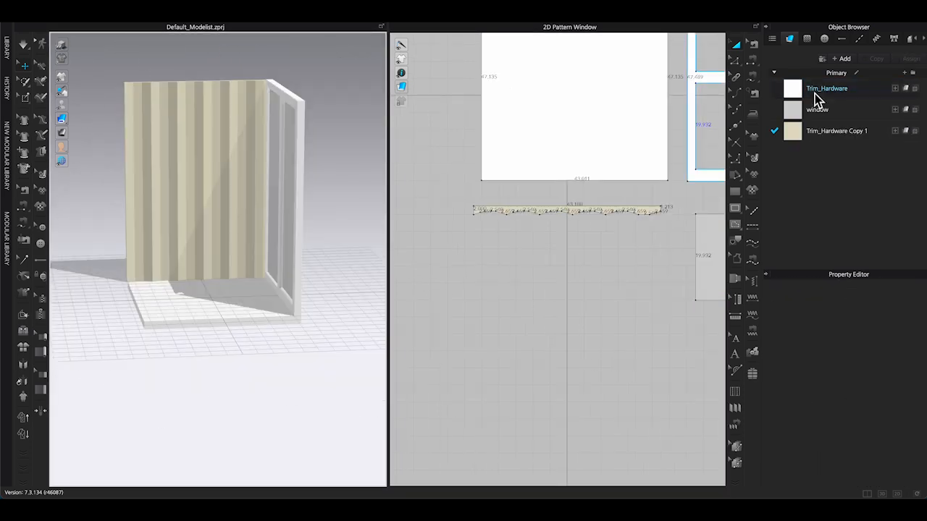
# Draw a rectangle pattern about 4.9 by 5.2 in below the wavy strip, using the Trim_Hardware fabric
pyautogui.click(826, 88)
pyautogui.click(734, 191)
pyautogui.moveTo(475, 201)
pyautogui.mouseDown()
pyautogui.moveTo(509, 239)
pyautogui.moveTo(501, 231)
pyautogui.mouseUp()
# Raise the small rectangle piece in 3D and lay it flat near the front of the stage
pyautogui.moveTo(161, 428); pyautogui.dragTo(170, 276)
pyautogui.moveTo(170, 277); pyautogui.dragTo(221, 289, button='right')
pyautogui.moveTo(189, 254); pyautogui.dragTo(152, 259)
pyautogui.click(239, 362)
pyautogui.moveTo(239, 347); pyautogui.dragTo(155, 280, button='right')
pyautogui.click(153, 282)
# Set the small rectangle's additional rendering thickness to 1500 mm and turn off Curved Side Geometry
pyautogui.click(885, 372)
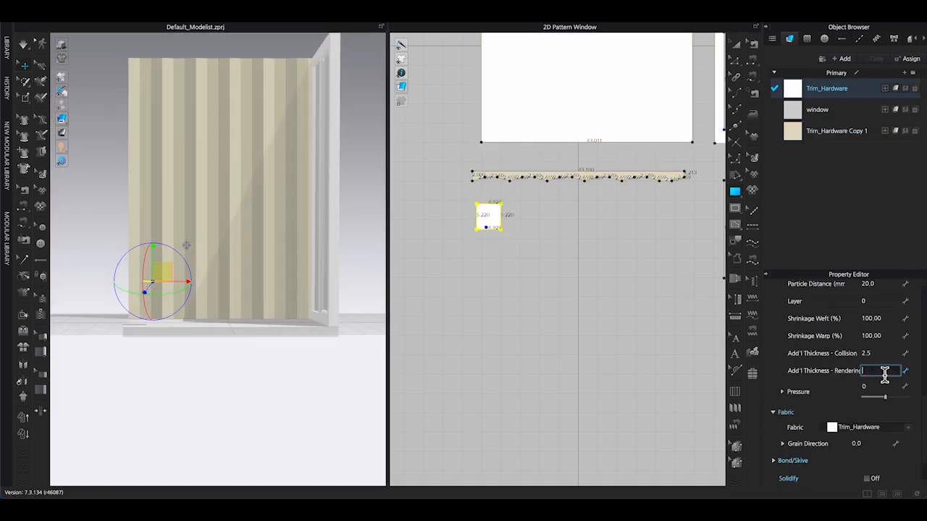
pyautogui.write('1500')
pyautogui.press('Return')
pyautogui.scroll(5, 897, 366)
pyautogui.click(863, 290)
# Stand the square column on the floor slab at its open front corner
pyautogui.moveTo(153, 247); pyautogui.dragTo(153, 147)
pyautogui.moveTo(163, 184)
pyautogui.mouseDown(button='right')
pyautogui.moveTo(210, 189)
pyautogui.moveTo(186, 201)
pyautogui.moveTo(165, 190)
pyautogui.mouseUp(button='right')
pyautogui.moveTo(163, 186); pyautogui.dragTo(145, 188)
pyautogui.click(217, 391)
pyautogui.moveTo(218, 362); pyautogui.dragTo(304, 383, button='right')
# Draw a circle pattern about 17.6 in around, beside the small rectangle, using the Trim_Hardware fabric
pyautogui.scroll(1, 530, 229)
pyautogui.click(735, 192)
pyautogui.click(764, 207)
pyautogui.moveTo(516, 201); pyautogui.dragTo(548, 234)
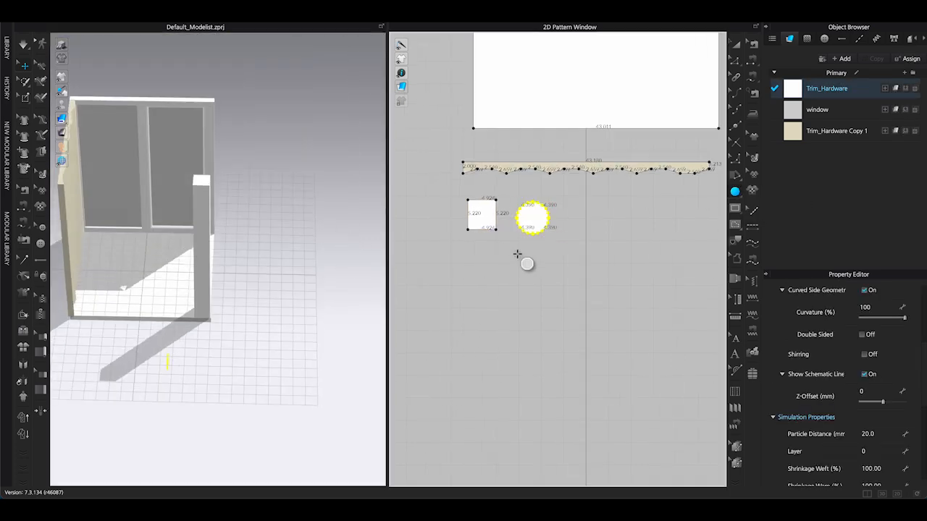
# Raise the circle piece in 3D and rotate it to lie flat
pyautogui.click(165, 358)
pyautogui.moveTo(272, 293); pyautogui.dragTo(185, 274, button='right')
pyautogui.moveTo(177, 352); pyautogui.dragTo(187, 264)
pyautogui.moveTo(199, 264); pyautogui.dragTo(333, 259, button='right')
pyautogui.scroll(3, 333, 259)
pyautogui.moveTo(229, 196); pyautogui.dragTo(233, 162)
pyautogui.moveTo(234, 162); pyautogui.dragTo(270, 164, button='right')
# Set the circle's additional rendering thickness to 1500 mm and turn off Curved Side Geometry
pyautogui.scroll(-4, 888, 444)
pyautogui.click(886, 442)
pyautogui.write('1500')
pyautogui.press('Return')
pyautogui.scroll(4, 909, 387)
pyautogui.click(864, 298)
# Stand the round column on the floor's front edge, between the wavy wall and the square column
pyautogui.moveTo(244, 170); pyautogui.dragTo(189, 66)
pyautogui.moveTo(190, 66); pyautogui.dragTo(250, 170, button='right')
pyautogui.moveTo(236, 166); pyautogui.dragTo(259, 169)
pyautogui.click(329, 272)
pyautogui.moveTo(329, 271); pyautogui.dragTo(283, 269, button='right')
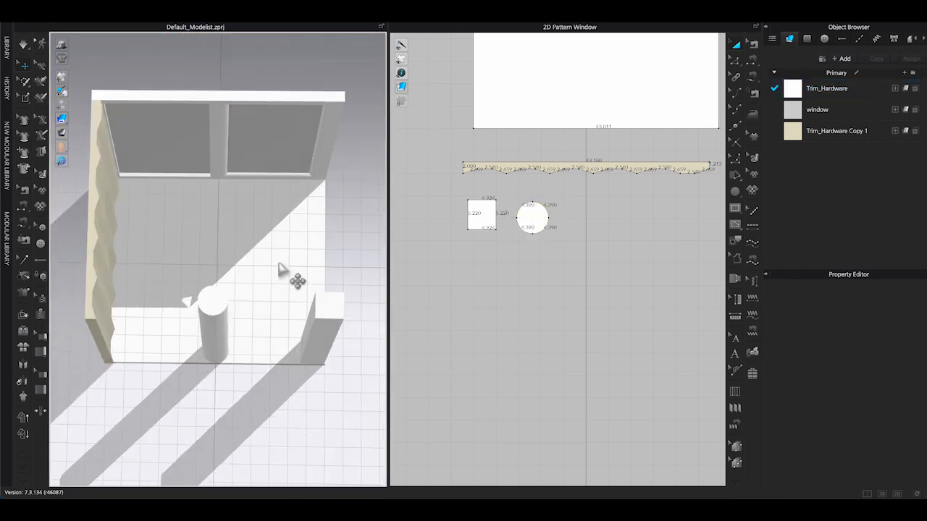
# Split the circle's upper and lower right-hand arcs uniformly into five segments each
pyautogui.scroll(-1, 283, 269)
pyautogui.scroll(8, 530, 225)
pyautogui.click(735, 126)
pyautogui.rightClick(618, 237)
pyautogui.click(440, 279)
pyautogui.click(365, 328)
pyautogui.rightClick(627, 105)
pyautogui.click(397, 267)
pyautogui.click(512, 283)
pyautogui.click(512, 283)
pyautogui.click(513, 283)
pyautogui.moveTo(475, 125); pyautogui.dragTo(365, 121)
pyautogui.click(326, 325)
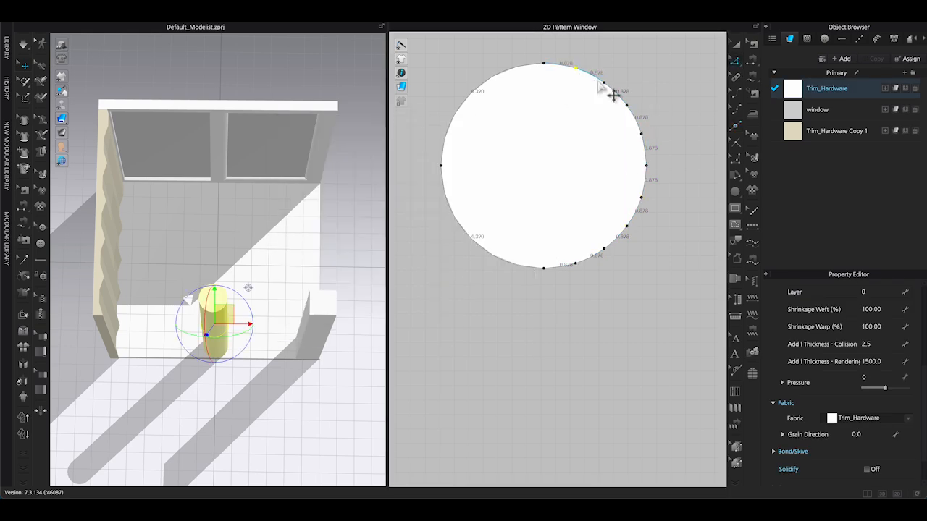
# Offset the circle's outline inward as an internal guide line and pull alternate points of its right half onto it
pyautogui.rightClick(582, 82)
pyautogui.click(687, 159)
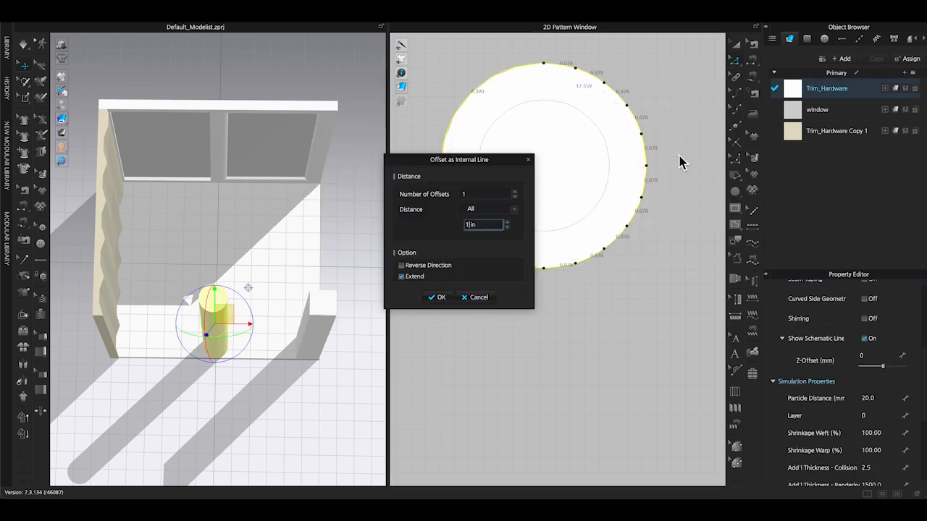
pyautogui.press('Return')
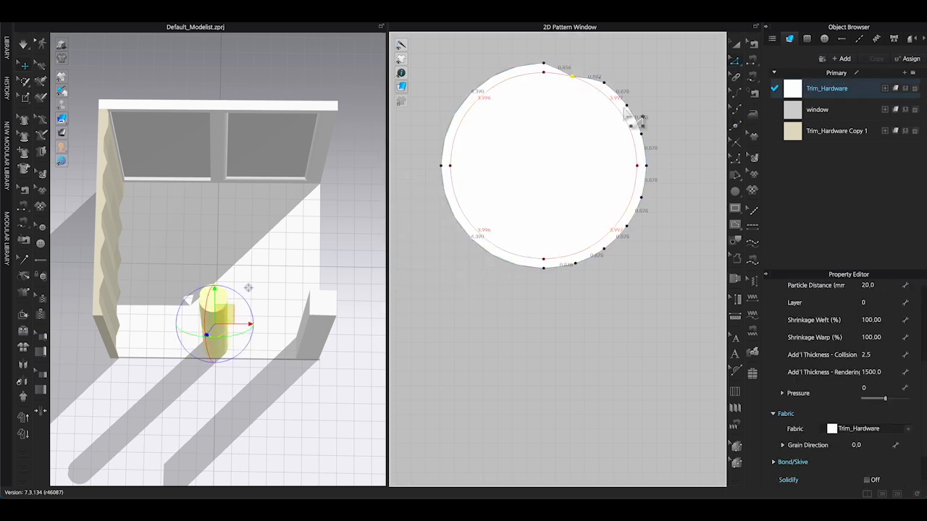
pyautogui.moveTo(620, 223); pyautogui.dragTo(619, 221)
pyautogui.moveTo(575, 263); pyautogui.dragTo(572, 255)
# Round the outer corner points of the circle's scalloped side with the smooth curve tool
pyautogui.click(737, 176)
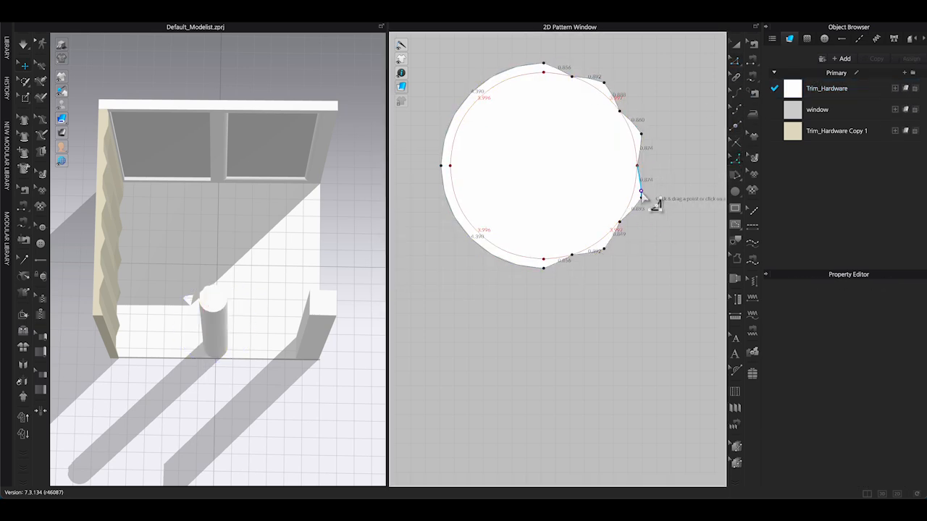
pyautogui.moveTo(621, 215); pyautogui.dragTo(621, 215)
pyautogui.moveTo(641, 133); pyautogui.dragTo(626, 141)
pyautogui.moveTo(604, 83); pyautogui.dragTo(597, 91)
pyautogui.moveTo(603, 248); pyautogui.dragTo(595, 237)
pyautogui.moveTo(543, 268); pyautogui.dragTo(544, 255)
pyautogui.moveTo(543, 63); pyautogui.dragTo(546, 75)
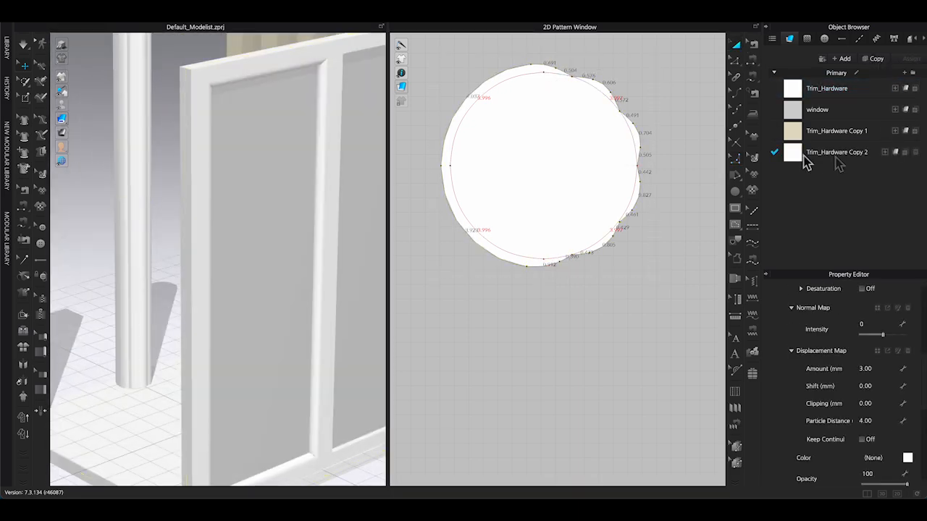
# Change the color of the column's Trim_Hardware Copy 2 fabric to golden brown and check its look in 3D
pyautogui.click(907, 415)
pyautogui.scroll(-5, 522, 229)
pyautogui.click(520, 229)
pyautogui.click(413, 377)
pyautogui.scroll(2, 846, 293)
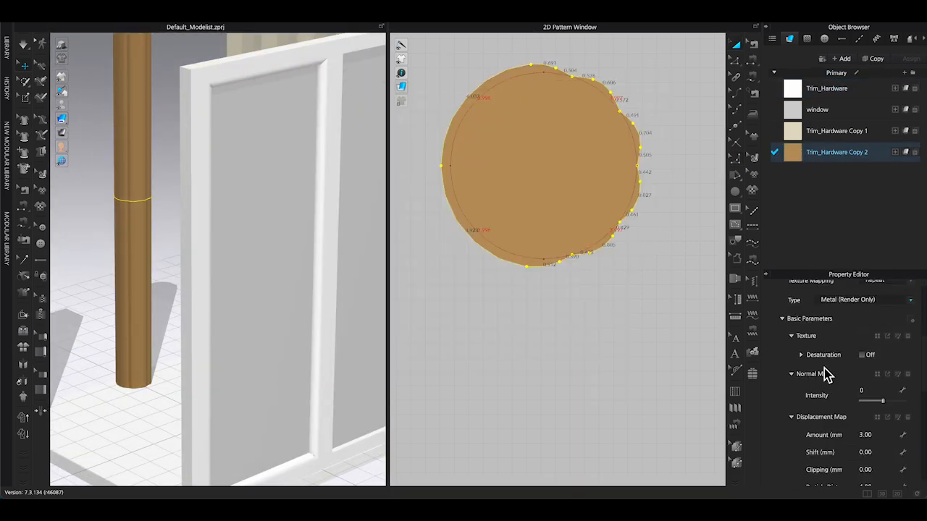
pyautogui.click(506, 362)
pyautogui.moveTo(239, 238); pyautogui.dragTo(217, 217, button='right')
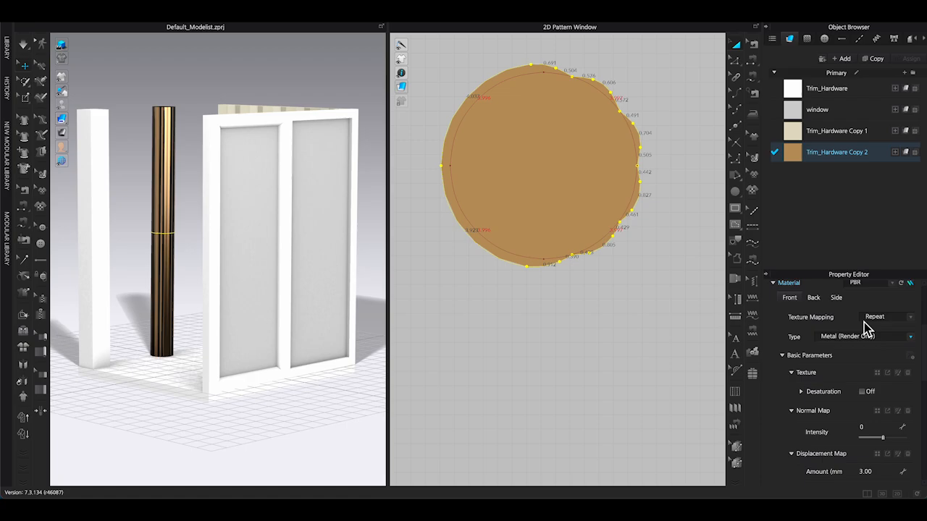
pyautogui.moveTo(246, 302); pyautogui.dragTo(294, 310, button='right')
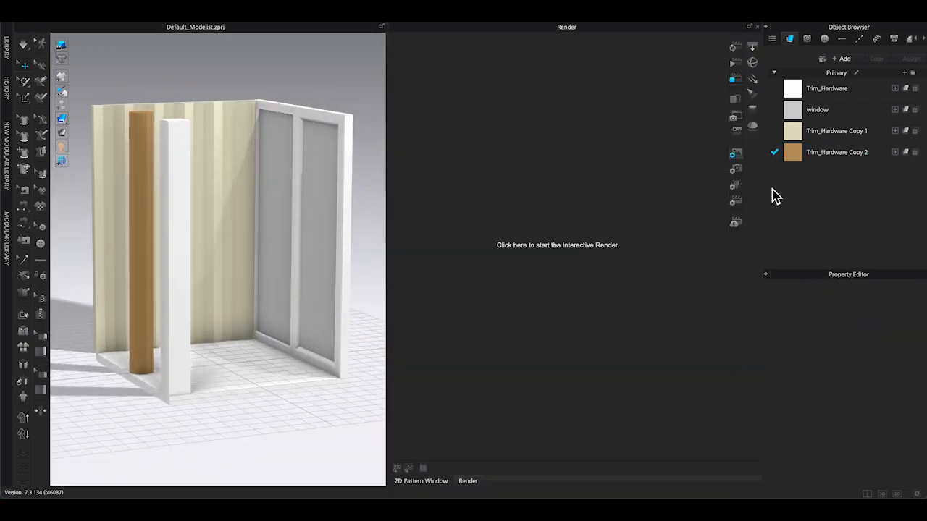
# Start the interactive render of the stage and zoom in on the columns
pyautogui.click(557, 245)
pyautogui.scroll(5, 296, 293)
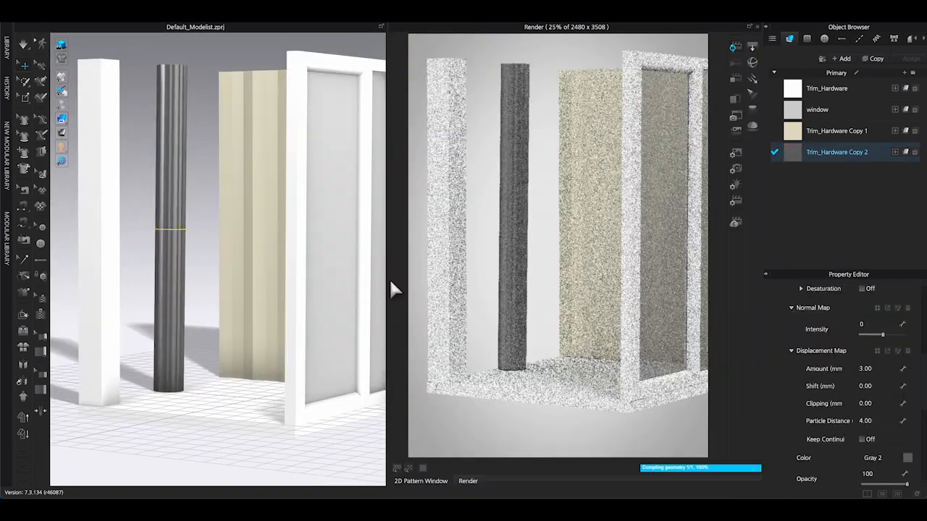
pyautogui.scroll(5, 215, 267)
pyautogui.scroll(-5, 215, 267)
# Select the column and examine its scalloped surface against the wavy wall from several angles in 3D and in the render
pyautogui.moveTo(215, 267); pyautogui.dragTo(276, 279, button='right')
pyautogui.click(191, 226)
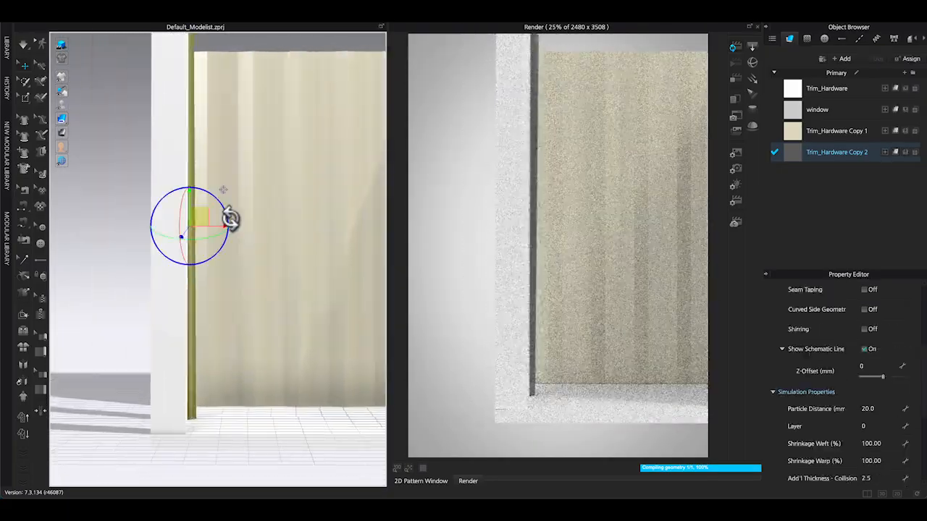
pyautogui.click(252, 242)
pyautogui.moveTo(253, 242); pyautogui.dragTo(192, 257, button='right')
pyautogui.click(206, 213)
pyautogui.scroll(3, 887, 399)
pyautogui.click(848, 155)
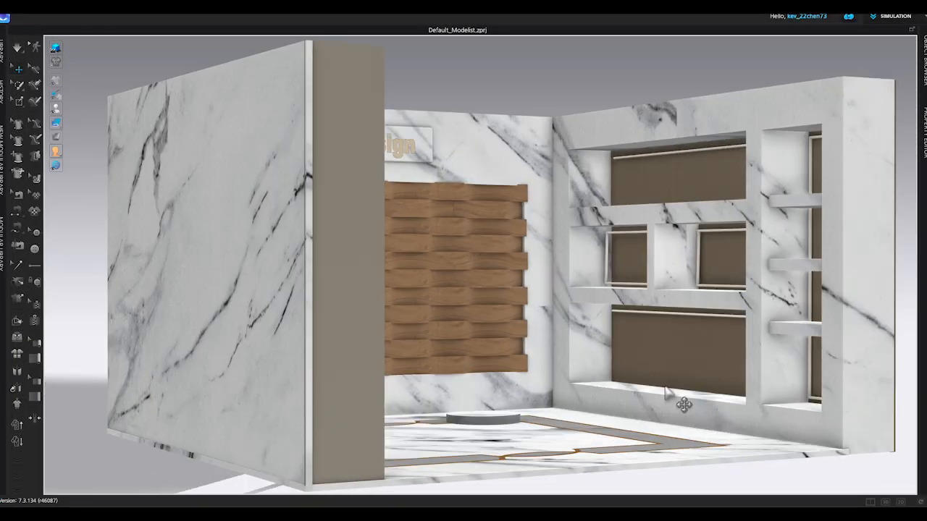
# Examine the marble showroom stage in 3D from several angles, including its shelves, wood panel and hanging rails
pyautogui.scroll(3, 670, 391)
pyautogui.moveTo(667, 388); pyautogui.dragTo(617, 388, button='right')
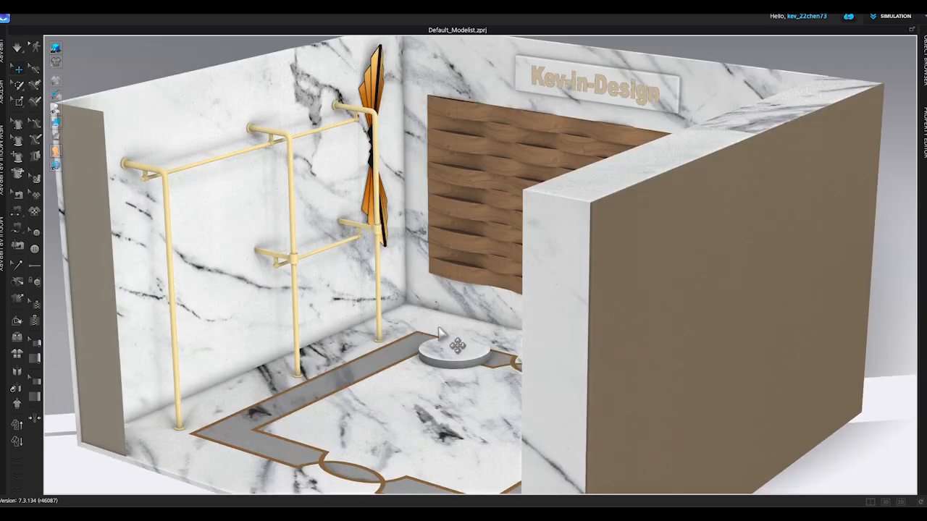
pyautogui.moveTo(439, 329)
pyautogui.mouseDown(button='right')
pyautogui.moveTo(456, 330)
pyautogui.moveTo(451, 337)
pyautogui.mouseUp(button='right')
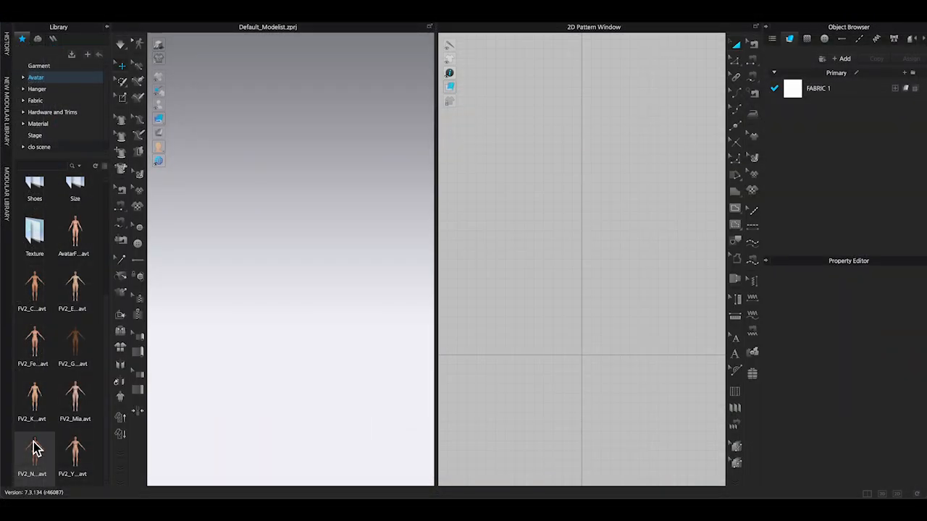
# Load the FV2_Yuna avatar and the Trim_Hardware fabric from the library
pyautogui.moveTo(34, 445)
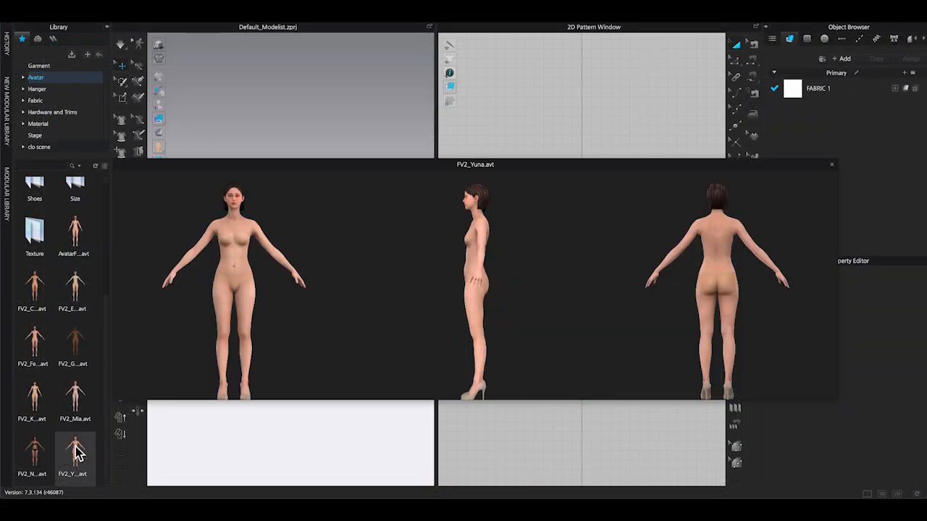
pyautogui.doubleClick(76, 449)
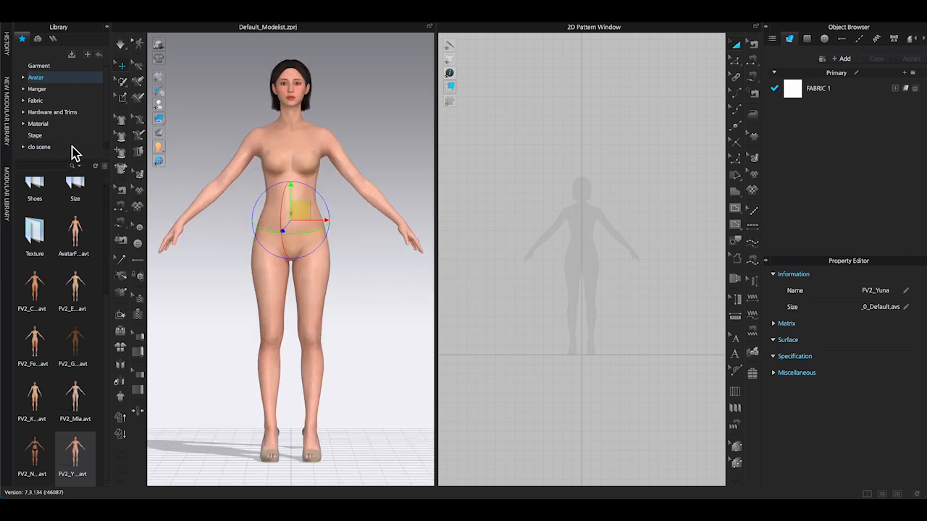
pyautogui.click(38, 101)
pyautogui.click(104, 166)
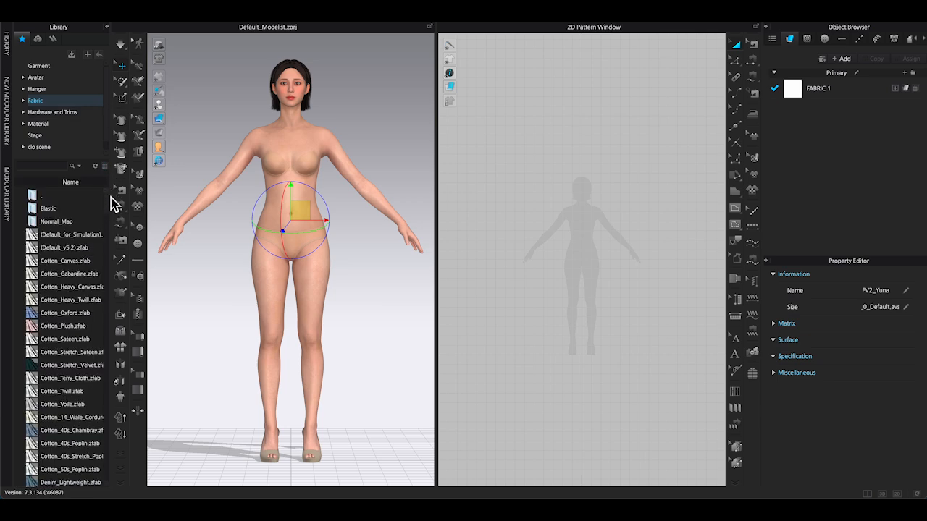
pyautogui.moveTo(109, 210); pyautogui.dragTo(112, 262)
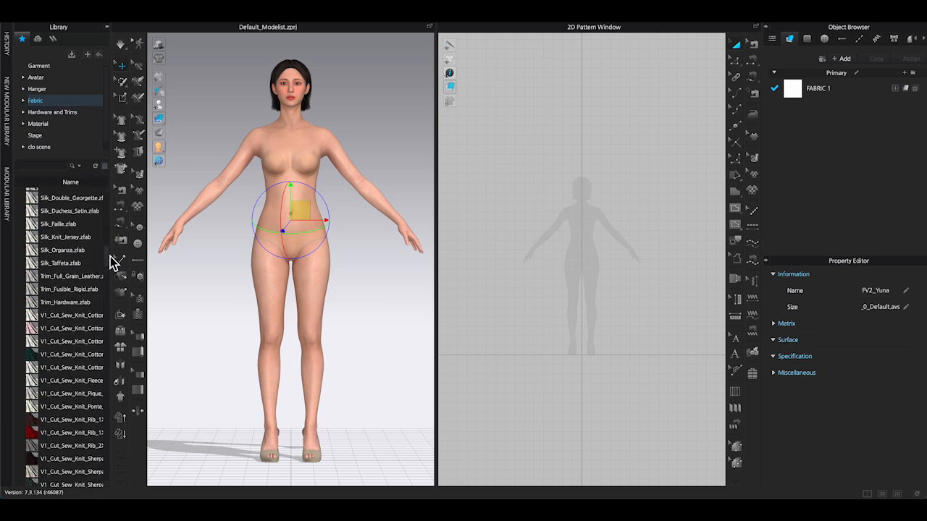
pyautogui.doubleClick(65, 304)
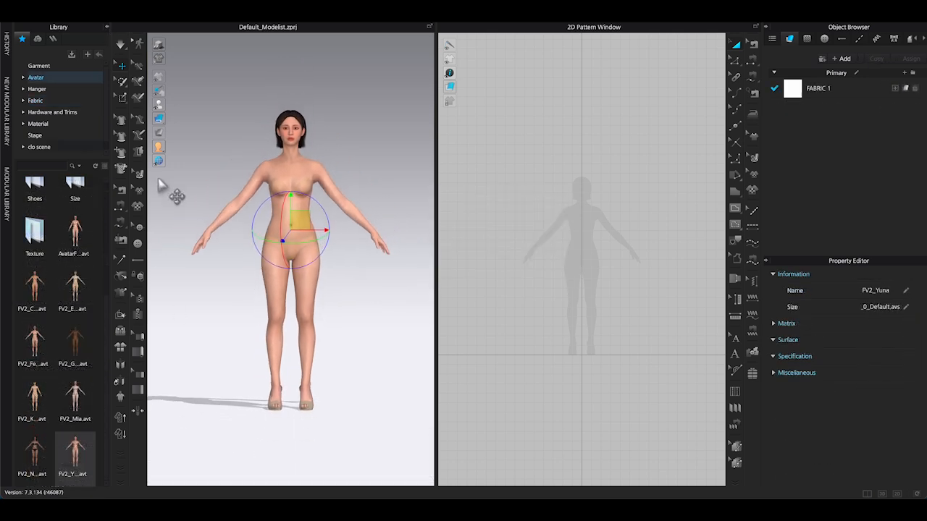
# Show the ground grid under the avatar in the 3D view
pyautogui.moveTo(158, 162)
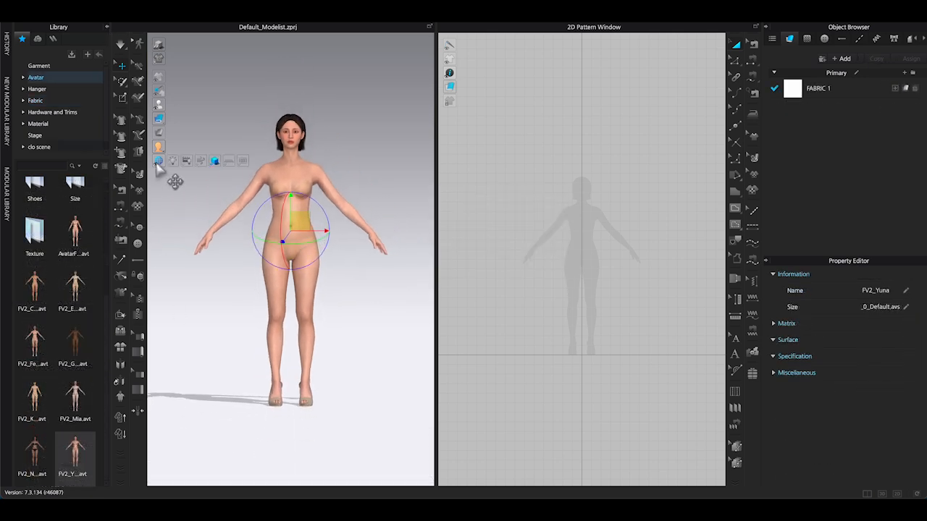
pyautogui.click(228, 161)
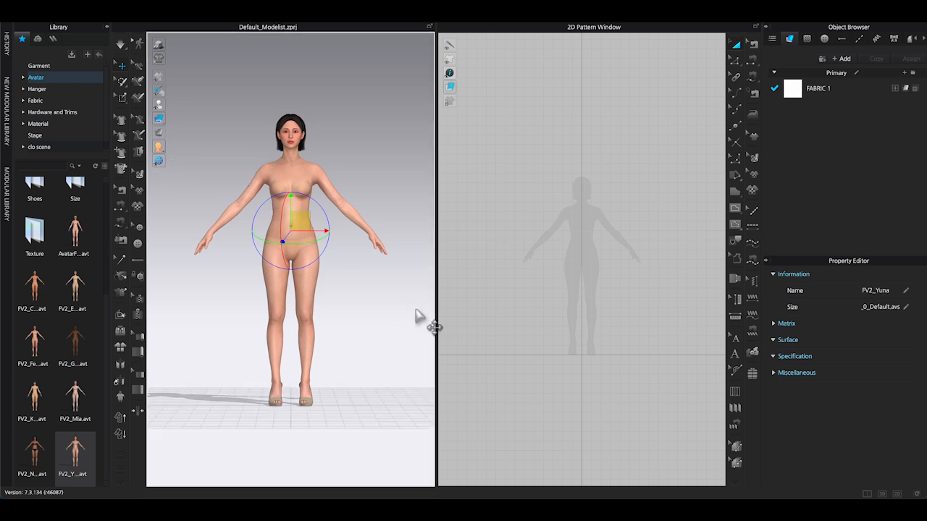
pyautogui.scroll(-3, 418, 316)
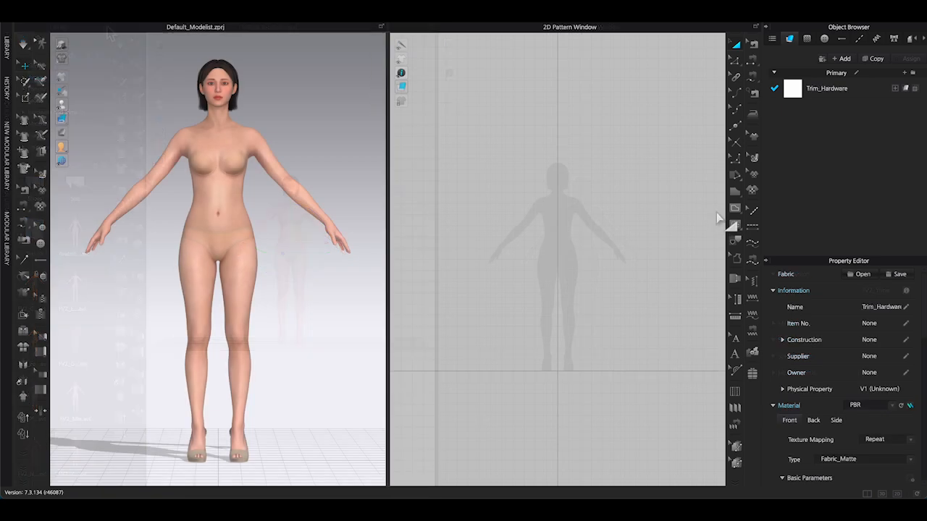
# Create a nearly square rectangle pattern of about 209 by 206 in as the stage floor
pyautogui.click(735, 193)
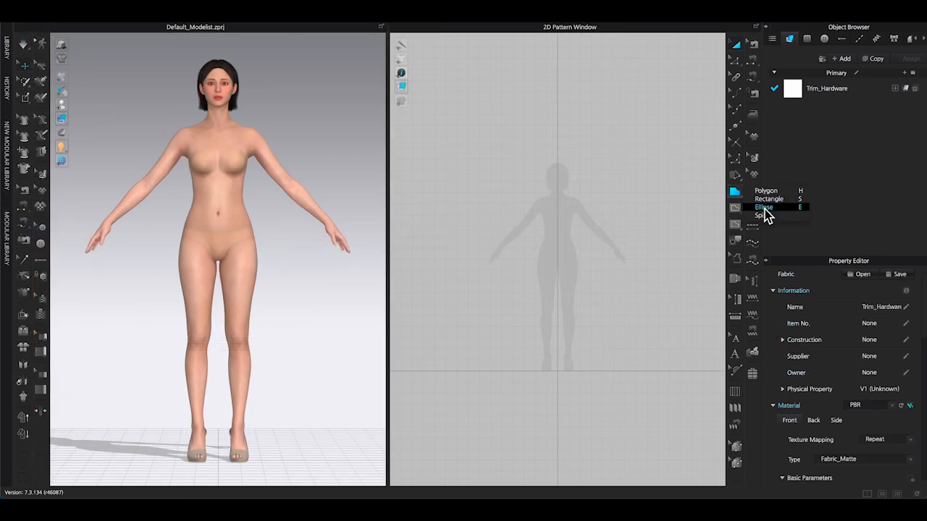
pyautogui.click(769, 199)
pyautogui.click(585, 293)
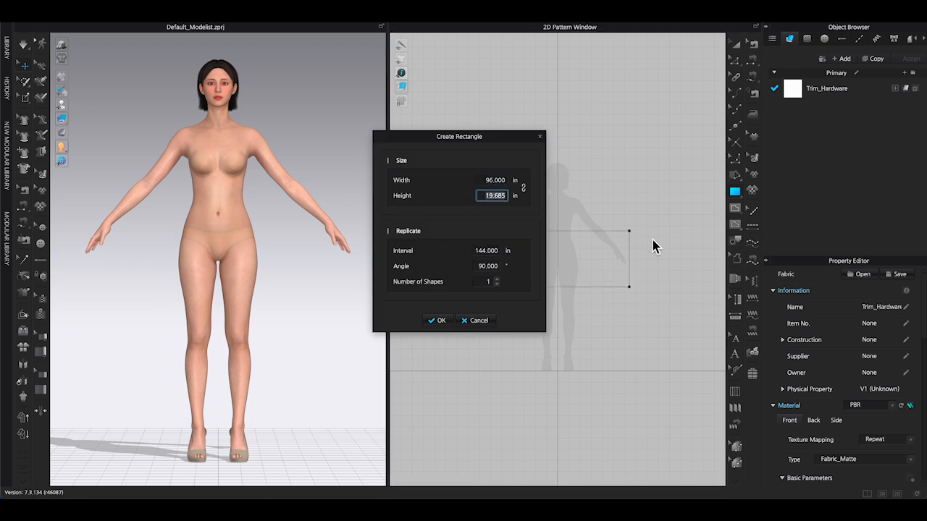
pyautogui.click(437, 320)
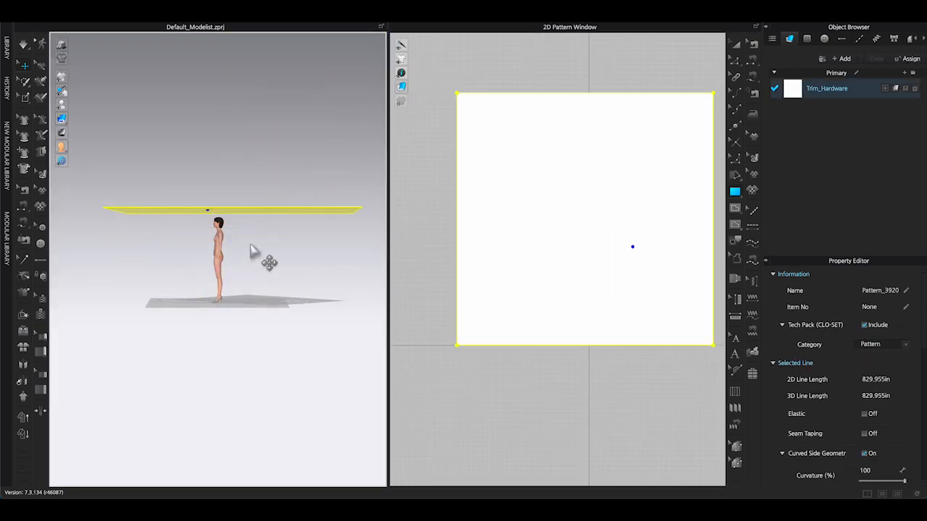
# Move the floor pattern to the ground center beneath the avatar
pyautogui.rightClick(281, 209)
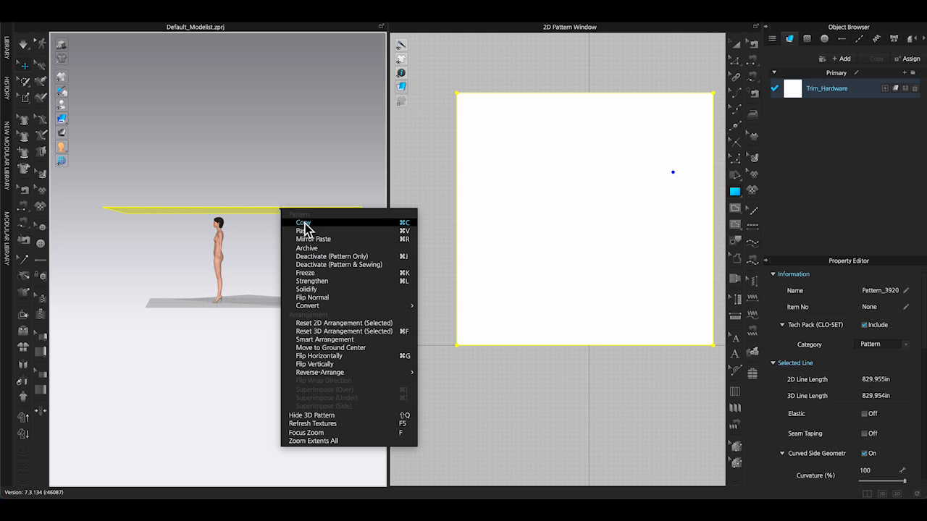
pyautogui.click(377, 349)
pyautogui.moveTo(304, 343); pyautogui.dragTo(359, 340, button='right')
pyautogui.scroll(3, 282, 362)
pyautogui.moveTo(243, 336); pyautogui.dragTo(237, 298, button='right')
pyautogui.scroll(3, 244, 310)
pyautogui.scroll(2, 243, 304)
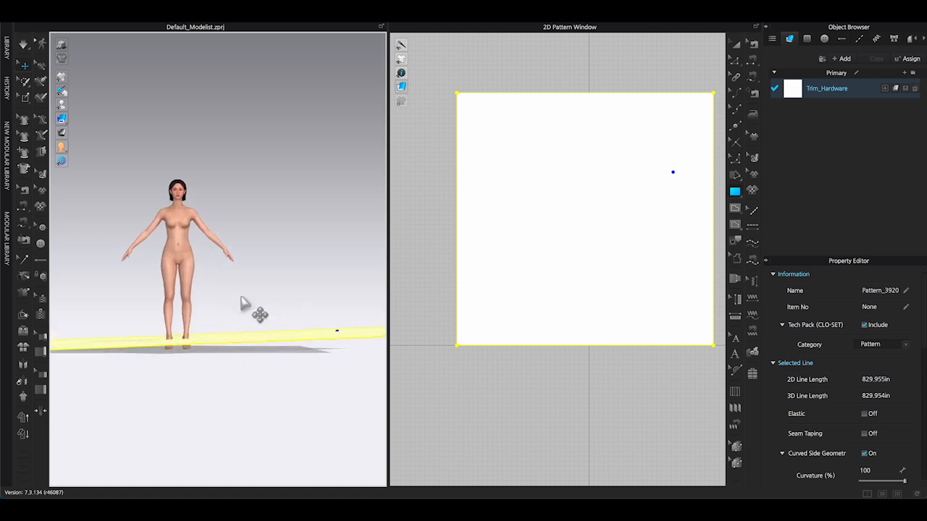
pyautogui.moveTo(205, 344); pyautogui.dragTo(252, 307, button='middle')
pyautogui.scroll(4, 255, 310)
pyautogui.moveTo(281, 329); pyautogui.dragTo(280, 330, button='right')
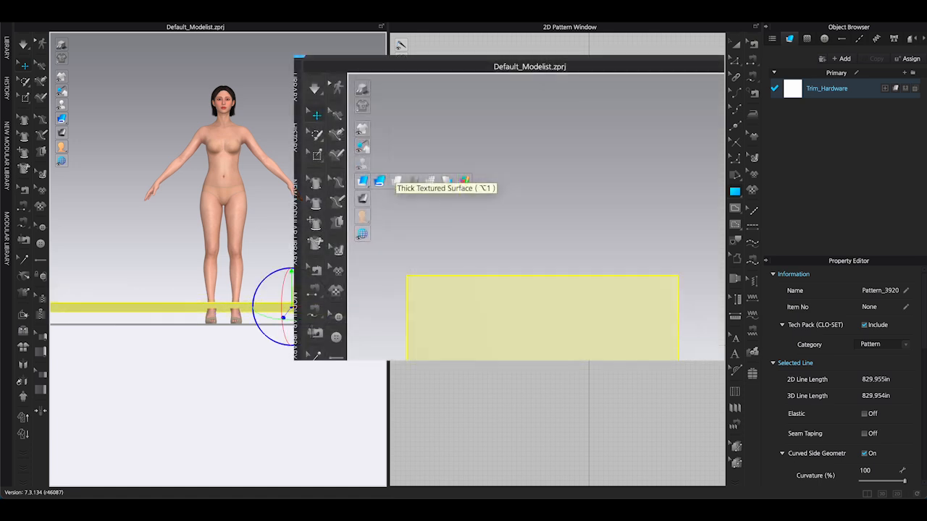
# Set the floor pattern's additional rendering thickness to 100
pyautogui.moveTo(319, 345); pyautogui.dragTo(281, 341, button='right')
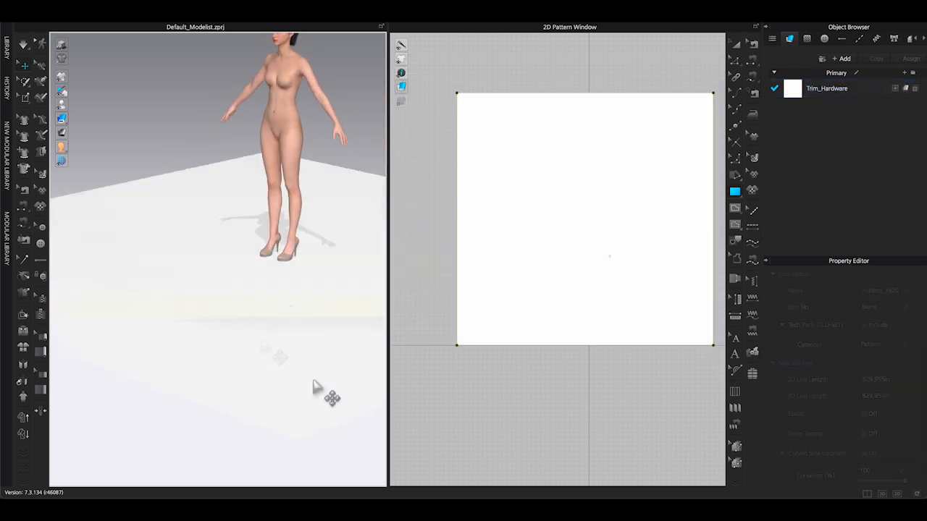
pyautogui.moveTo(313, 382)
pyautogui.mouseDown(button='right')
pyautogui.moveTo(330, 381)
pyautogui.moveTo(313, 392)
pyautogui.mouseUp(button='right')
pyautogui.press('2')
pyautogui.scroll(-4, 319, 382)
pyautogui.click(676, 242)
pyautogui.scroll(-10, 810, 388)
pyautogui.click(889, 404)
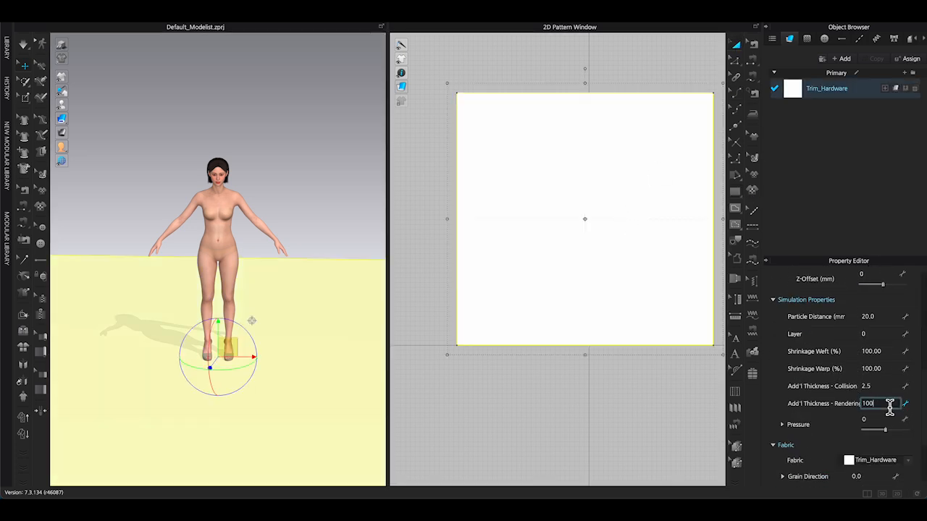
pyautogui.scroll(-5, 202, 331)
pyautogui.moveTo(202, 331); pyautogui.dragTo(203, 317, button='right')
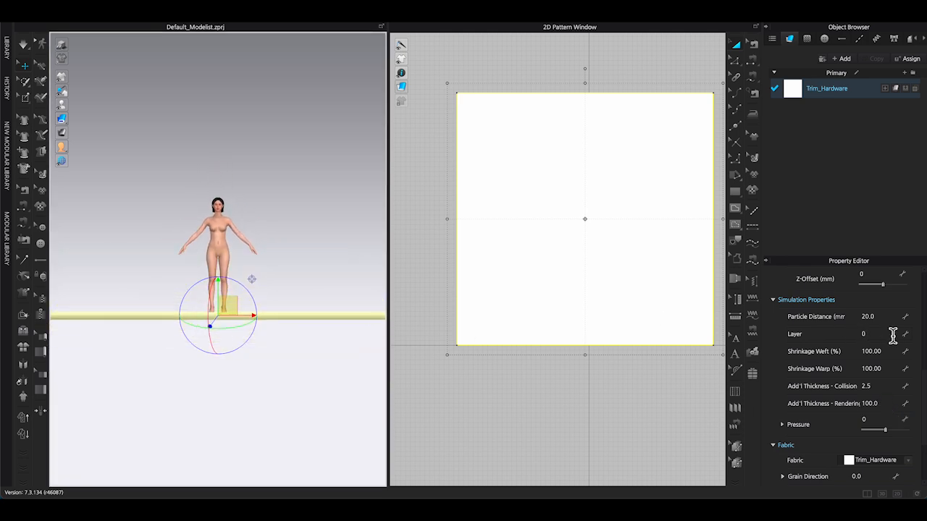
# Turn off Curved Side Geometry for the floor slab
pyautogui.scroll(5, 893, 335)
pyautogui.moveTo(196, 318); pyautogui.dragTo(228, 333, button='right')
pyautogui.scroll(5, 232, 334)
pyautogui.moveTo(232, 334); pyautogui.dragTo(236, 244, button='middle')
pyautogui.moveTo(236, 244); pyautogui.dragTo(87, 298, button='right')
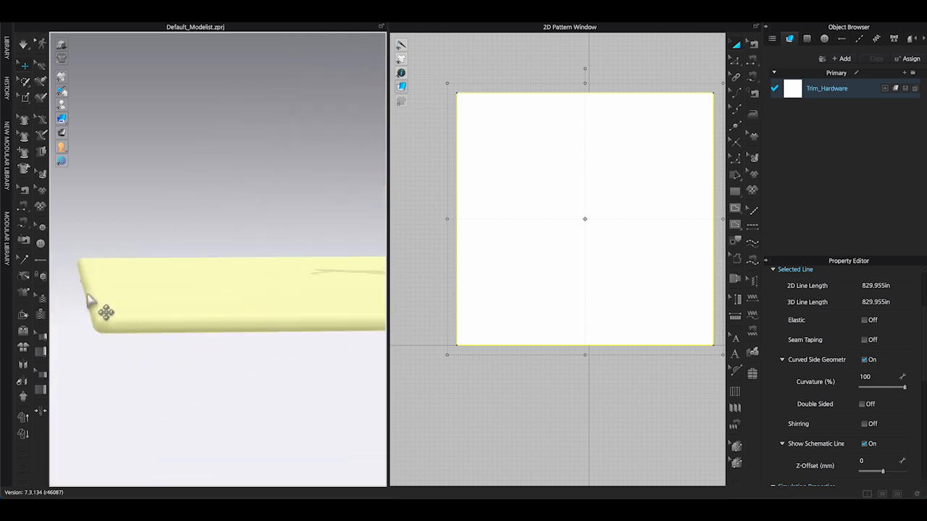
pyautogui.scroll(-1, 867, 364)
pyautogui.click(863, 358)
# Set the floor slab's additional rendering thickness to 50 and lower the slab under the avatar's feet
pyautogui.press('2')
pyautogui.click(268, 463)
pyautogui.moveTo(293, 390); pyautogui.dragTo(290, 292, button='right')
pyautogui.moveTo(298, 391); pyautogui.dragTo(299, 389, button='right')
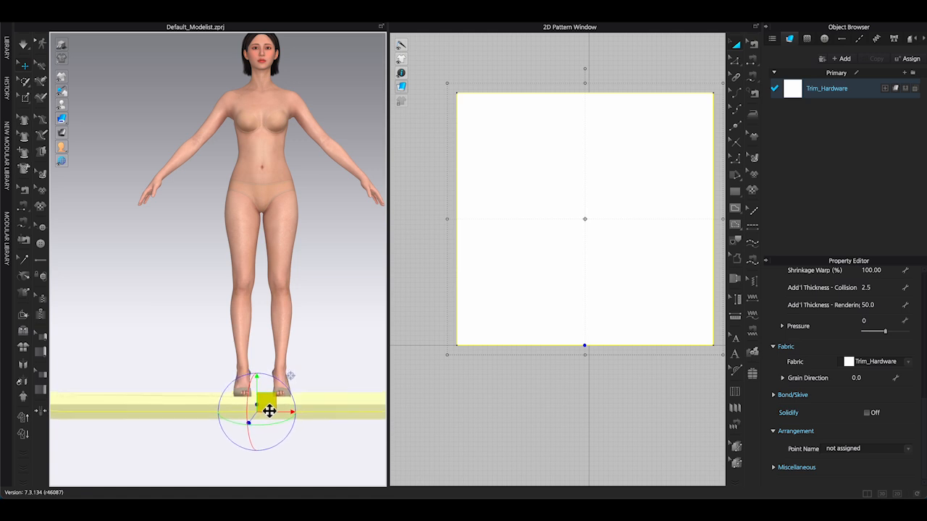
pyautogui.moveTo(310, 427); pyautogui.dragTo(296, 408, button='right')
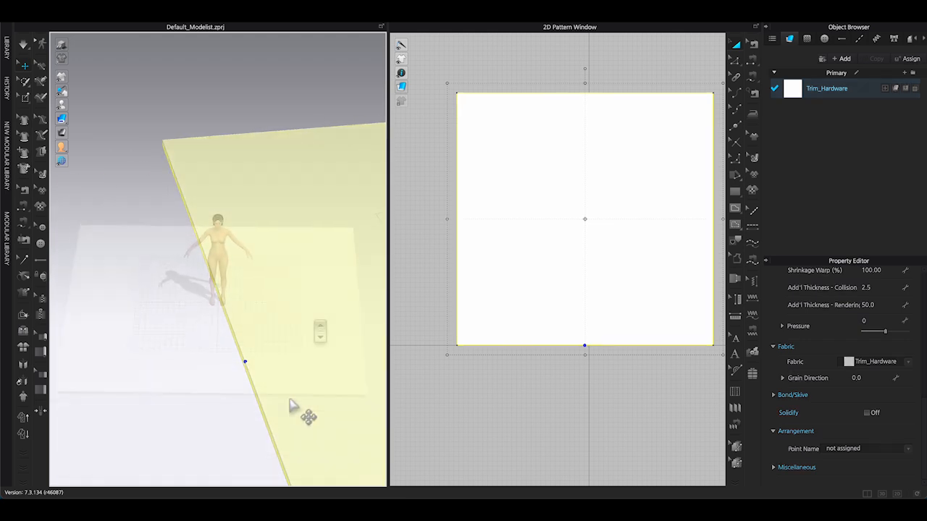
# Create a 209 by 135 in rectangle pattern for the back wall
pyautogui.scroll(-3, 261, 387)
pyautogui.click(447, 68)
pyautogui.moveTo(622, 74); pyautogui.dragTo(606, 277, button='middle')
pyautogui.scroll(8, 606, 277)
pyautogui.scroll(-8, 606, 278)
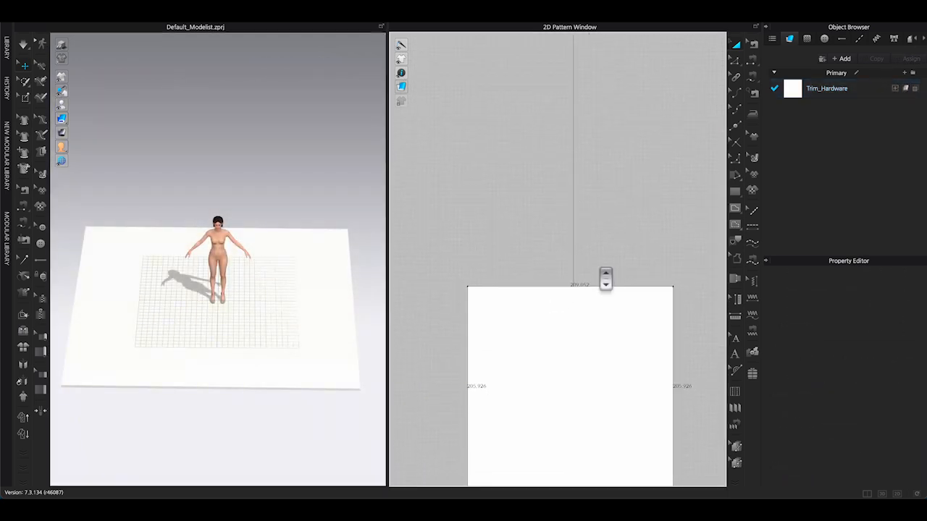
pyautogui.scroll(-3, 606, 279)
pyautogui.moveTo(366, 275); pyautogui.dragTo(386, 265, button='right')
pyautogui.click(735, 191)
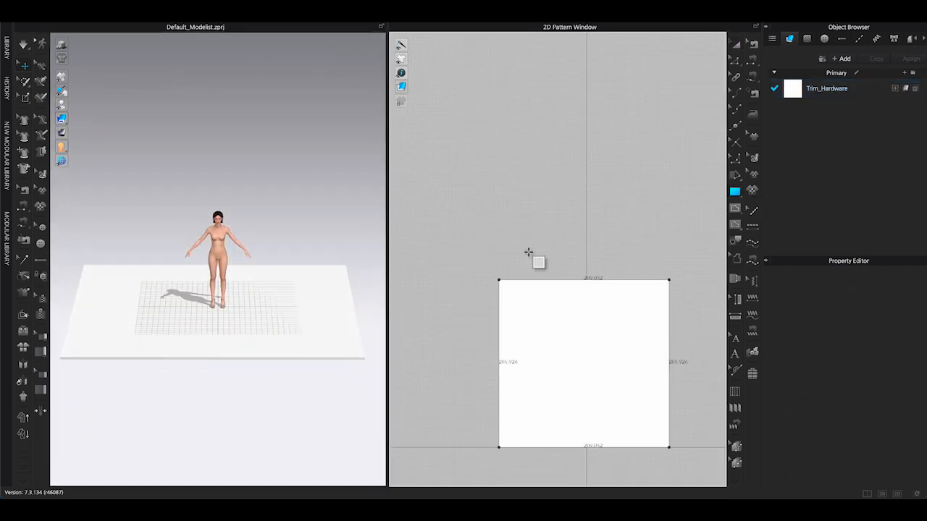
pyautogui.click(496, 139)
pyautogui.write('209')
pyautogui.press('Tab')
pyautogui.write('5')
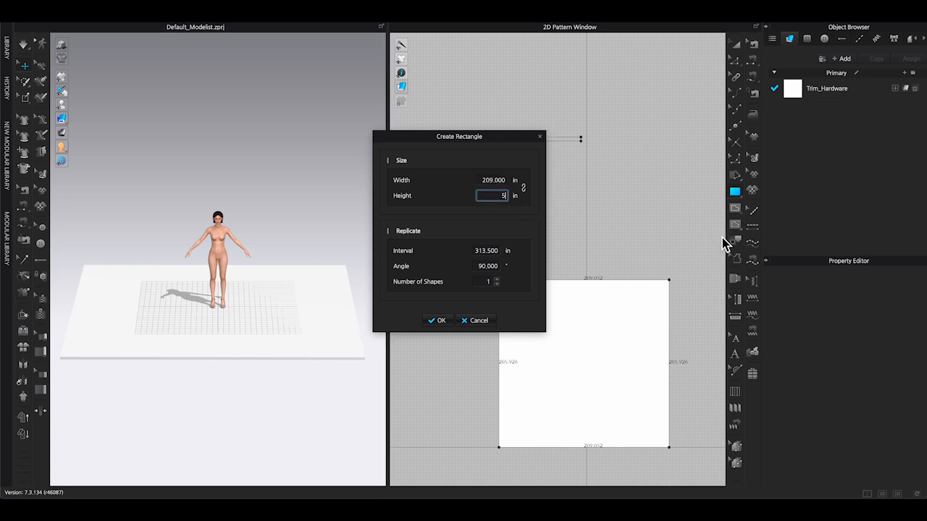
pyautogui.click(436, 320)
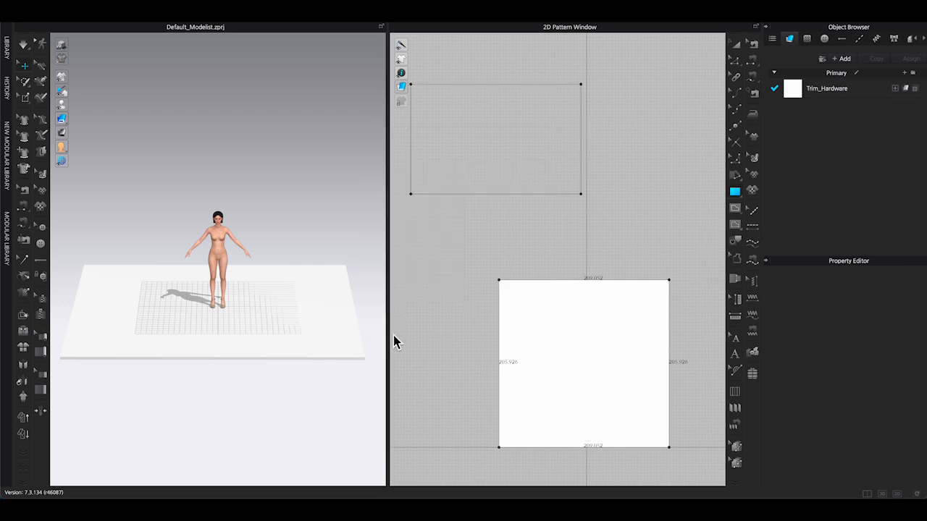
# Line up the wall rectangle directly above the floor pattern in 2D and move it to the ground center in 3D
pyautogui.moveTo(619, 228); pyautogui.dragTo(619, 235)
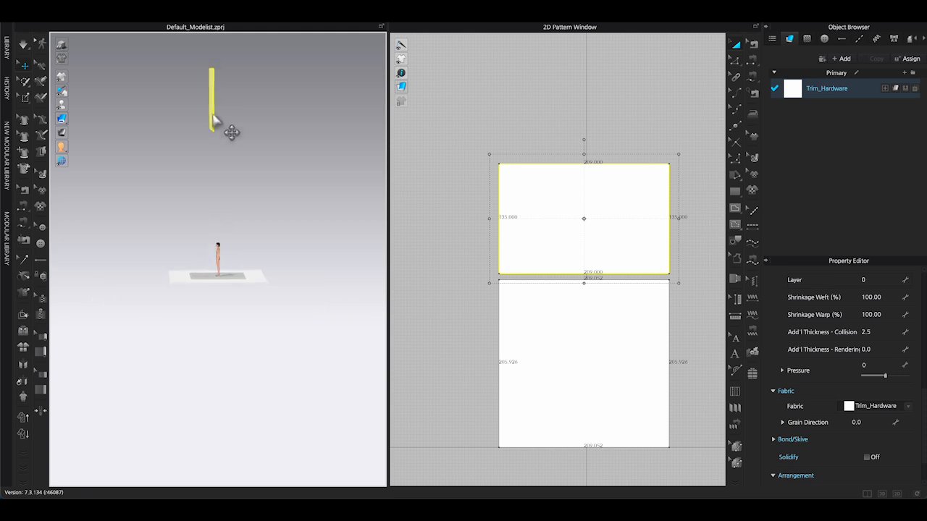
pyautogui.rightClick(211, 94)
pyautogui.click(276, 234)
pyautogui.scroll(5, 292, 268)
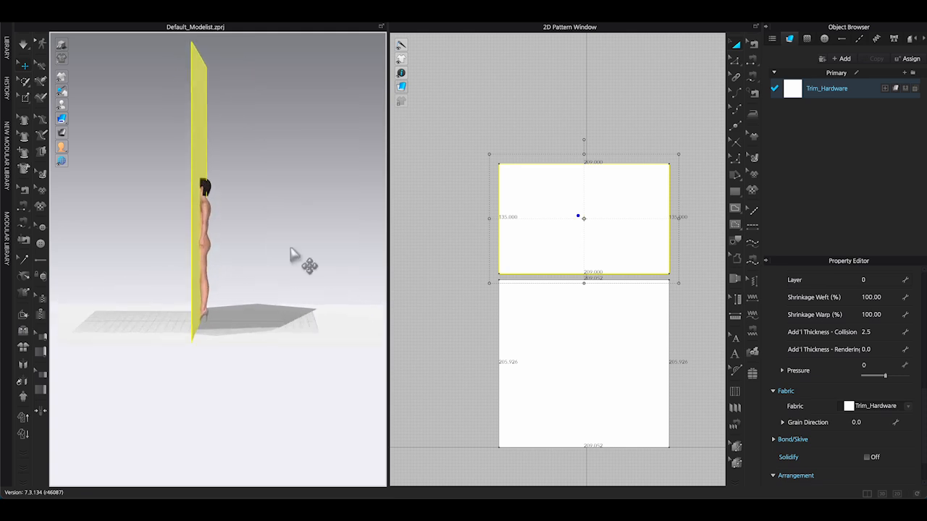
# Move the wall to the rear edge of the floor and give it additional rendering thickness
pyautogui.moveTo(292, 269); pyautogui.dragTo(214, 261, button='middle')
pyautogui.click(124, 147)
pyautogui.moveTo(142, 144); pyautogui.dragTo(341, 146)
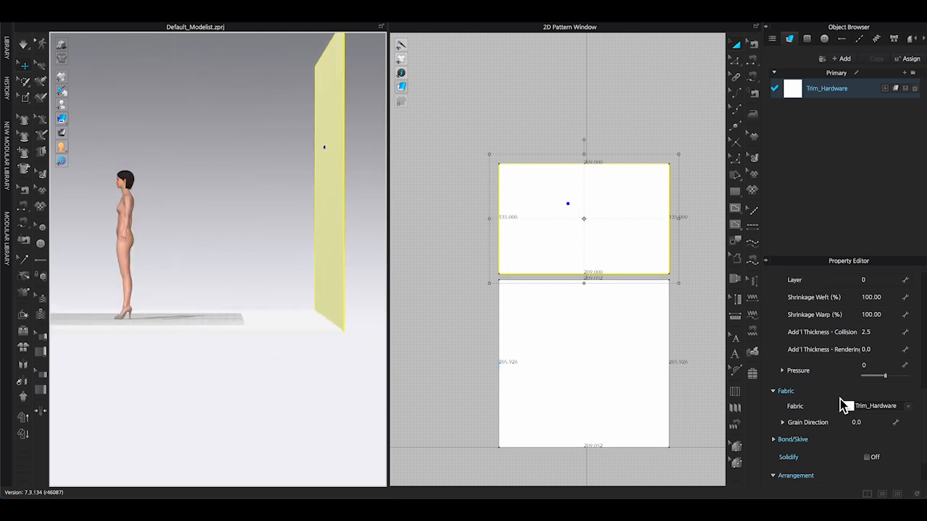
pyautogui.press('Return')
pyautogui.scroll(-5, 887, 373)
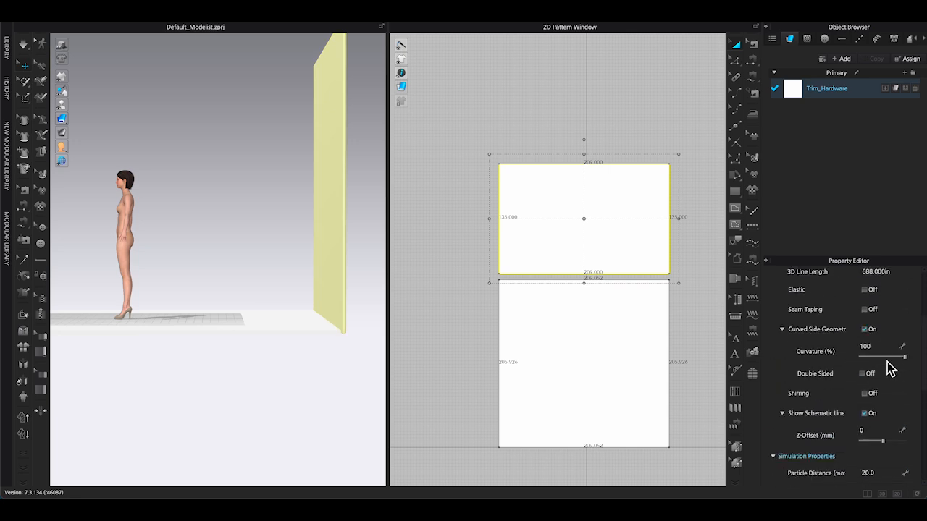
pyautogui.click(422, 307)
# Offset the floor pattern's outline inward by 30 in as an internal line
pyautogui.moveTo(311, 300); pyautogui.dragTo(452, 337, button='right')
pyautogui.press('2')
pyautogui.click(190, 230)
pyautogui.moveTo(203, 227); pyautogui.dragTo(244, 414, button='right')
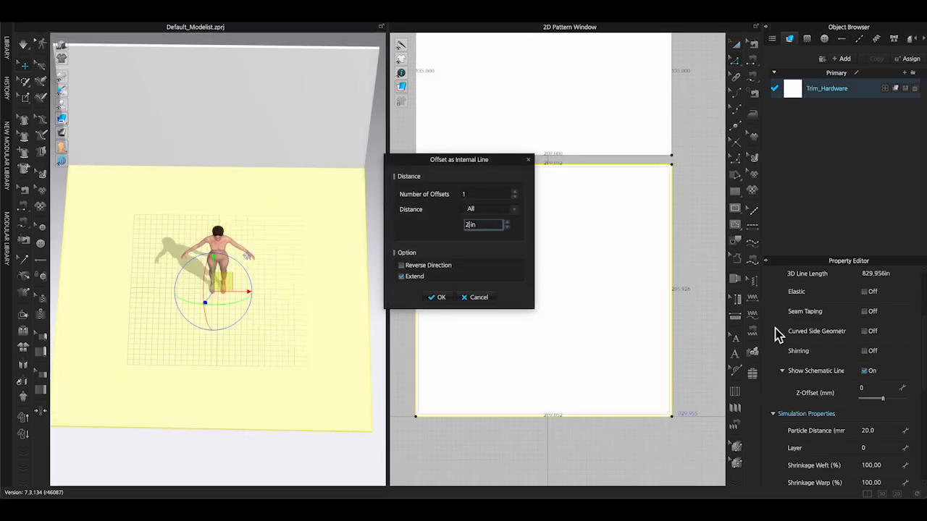
pyautogui.press('BackSpace')
pyautogui.write('30')
pyautogui.click(438, 298)
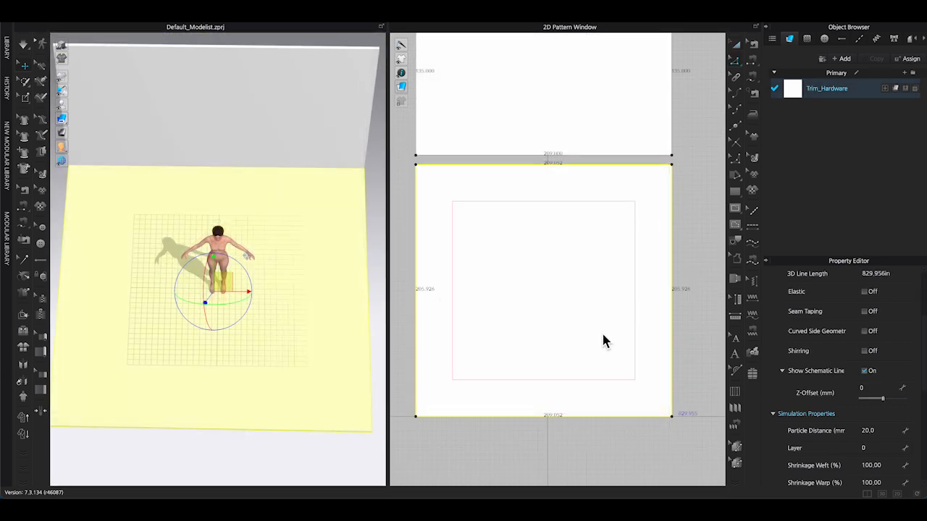
# Offset the floor's internal square inward to add a second, closely spaced internal outline
pyautogui.doubleClick(452, 321)
pyautogui.rightClick(587, 200)
pyautogui.click(645, 268)
pyautogui.doubleClick(635, 266)
pyautogui.rightClick(636, 266)
pyautogui.click(673, 322)
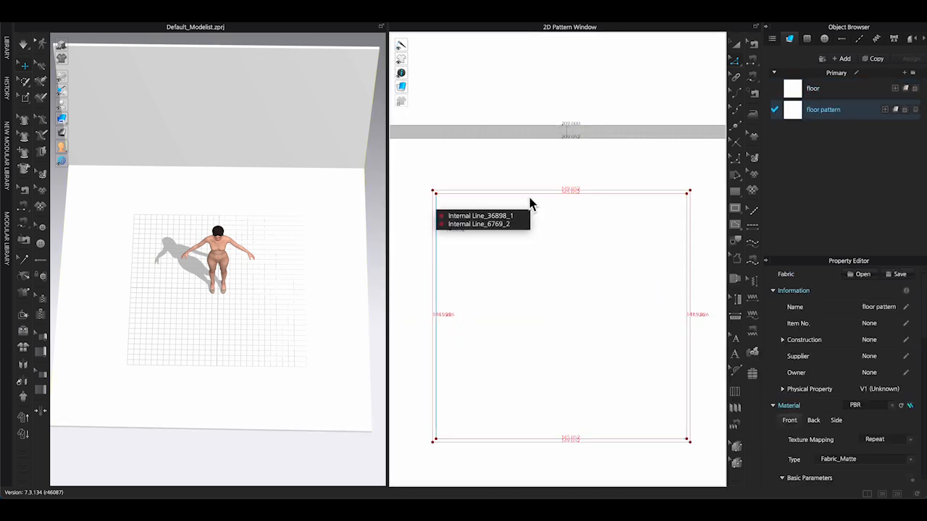
# Offset the floor's closely spaced double outline inward to form a second, smaller double frame
pyautogui.keyDown('shift'); pyautogui.click(639, 439); pyautogui.keyUp('shift')
pyautogui.rightClick(688, 412)
pyautogui.click(725, 348)
pyautogui.click(438, 302)
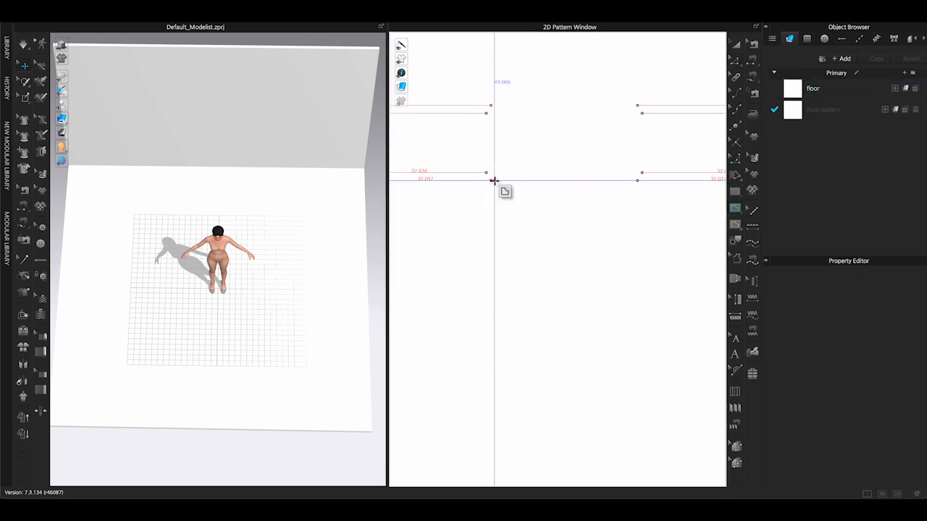
# Bridge the gap in the upper frame with an internal line and split it at its midpoint
pyautogui.doubleClick(641, 113)
pyautogui.click(734, 126)
pyautogui.rightClick(564, 113)
pyautogui.click(438, 338)
# Draw an internal line between the gap's lower ends through the midpoint and curve both segments into an arch
pyautogui.click(735, 208)
pyautogui.click(490, 181)
pyautogui.click(564, 113)
pyautogui.doubleClick(637, 181)
pyautogui.press('c')
pyautogui.moveTo(528, 146); pyautogui.dragTo(518, 126)
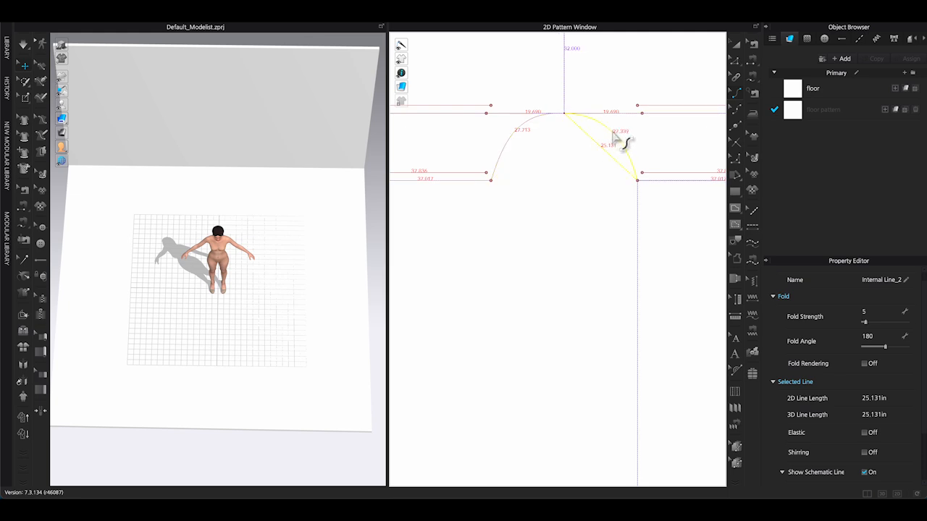
pyautogui.moveTo(600, 181); pyautogui.dragTo(611, 131)
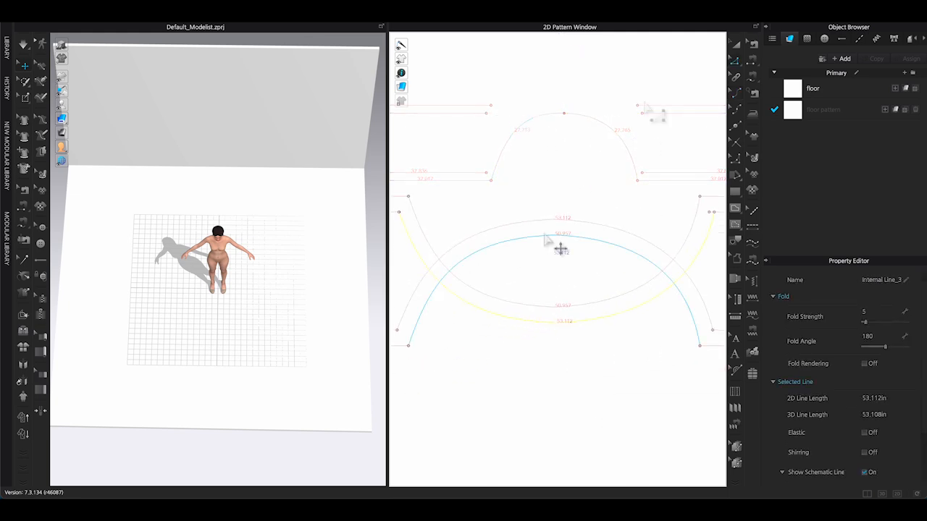
# Fit the doubled arches into the upper frame gap so they interlock and meet the ends of the frame lines
pyautogui.scroll(5, 521, 205)
pyautogui.scroll(-5, 621, 245)
pyautogui.scroll(5, 485, 242)
pyautogui.moveTo(489, 248); pyautogui.dragTo(482, 241)
pyautogui.scroll(-10, 597, 230)
pyautogui.scroll(-2, 598, 230)
pyautogui.keyDown('shift'); pyautogui.click(565, 174); pyautogui.keyUp('shift')
pyautogui.rightClick(593, 186)
pyautogui.click(644, 346)
pyautogui.scroll(-2, 542, 315)
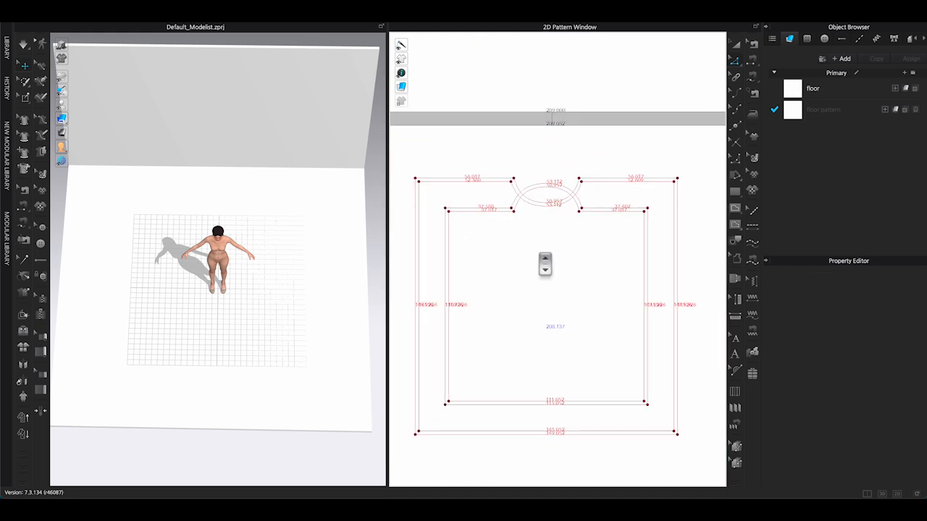
# Try to remove the inner frame's lower horizontal lines
pyautogui.click(567, 403)
pyautogui.click(464, 275)
pyautogui.click(464, 275)
pyautogui.click(494, 403)
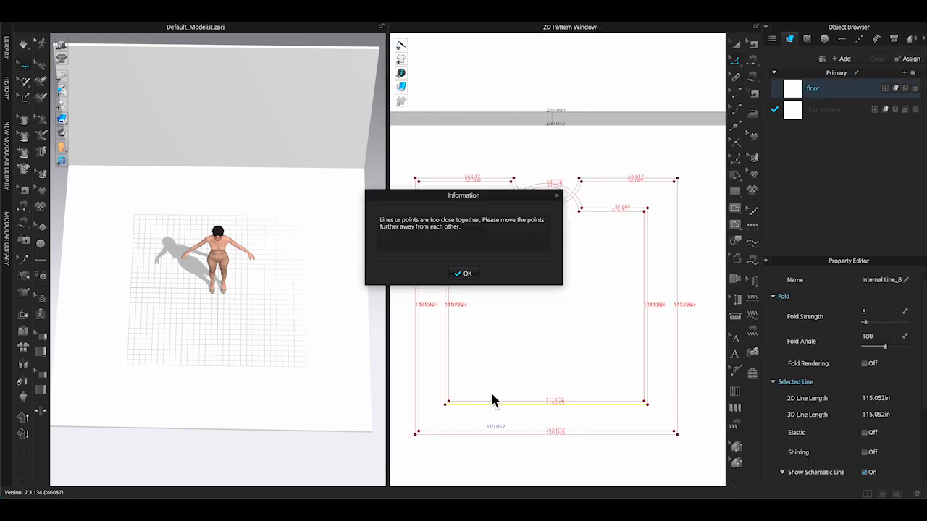
pyautogui.click(464, 274)
# Disconnect the frame lines at the lower corners and delete the four lower horizontal lines
pyautogui.moveTo(409, 464); pyautogui.dragTo(461, 391)
pyautogui.rightClick(446, 403)
pyautogui.click(484, 352)
pyautogui.moveTo(692, 458); pyautogui.dragTo(635, 392)
pyautogui.rightClick(649, 403)
pyautogui.click(685, 357)
pyautogui.click(577, 401)
pyautogui.keyDown('shift'); pyautogui.click(577, 404); pyautogui.keyUp('shift')
pyautogui.press('Delete')
pyautogui.click(582, 431)
pyautogui.click(585, 435)
pyautogui.press('Delete')
# Copy the upper horizontal lines with their interlocking arches and paste them near the lower end of the frame
pyautogui.moveTo(494, 165); pyautogui.dragTo(604, 231)
pyautogui.scroll(8, 502, 186)
pyautogui.keyDown('shift'); pyautogui.click(502, 171); pyautogui.keyUp('shift')
pyautogui.keyDown('shift'); pyautogui.click(502, 161); pyautogui.keyUp('shift')
pyautogui.keyDown('shift'); pyautogui.click(501, 244); pyautogui.keyUp('shift')
pyautogui.keyDown('shift'); pyautogui.click(501, 254); pyautogui.keyUp('shift')
pyautogui.scroll(-5, 577, 259)
pyautogui.scroll(8, 661, 235)
pyautogui.keyDown('shift'); pyautogui.click(600, 171); pyautogui.keyUp('shift')
pyautogui.scroll(-8, 600, 174)
pyautogui.hotkey('ctrl', 'c')
pyautogui.hotkey('ctrl', 'v')
pyautogui.click(548, 341)
# Align the mirrored copy with the lower ends of the side lines and join the overlapping points
pyautogui.scroll(7, 627, 338)
pyautogui.click(535, 261)
pyautogui.press('z')
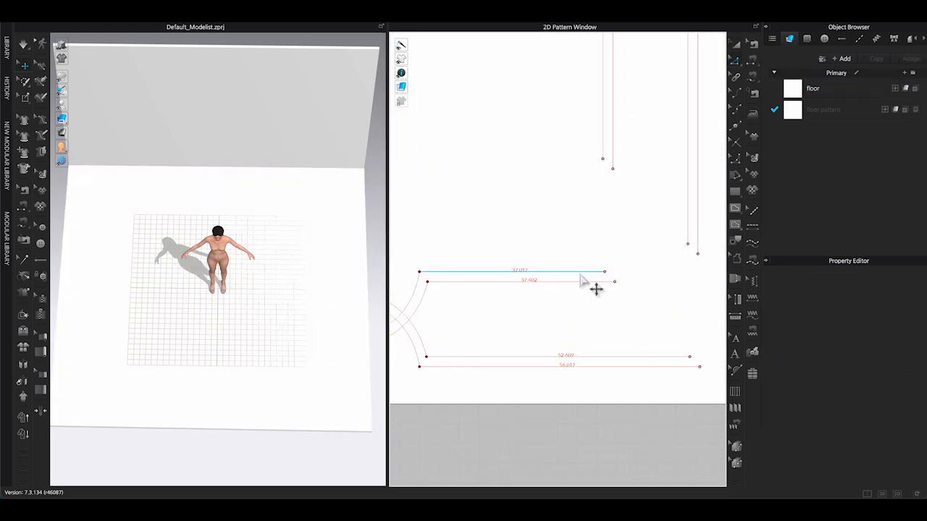
pyautogui.scroll(-8, 579, 275)
pyautogui.moveTo(419, 269); pyautogui.dragTo(609, 309)
pyautogui.scroll(8, 603, 281)
pyautogui.moveTo(480, 243); pyautogui.dragTo(478, 120)
pyautogui.scroll(6, 491, 96)
pyautogui.moveTo(530, 236); pyautogui.dragTo(530, 239)
pyautogui.scroll(-12, 660, 280)
pyautogui.moveTo(455, 337); pyautogui.dragTo(640, 290)
pyautogui.rightClick(642, 325)
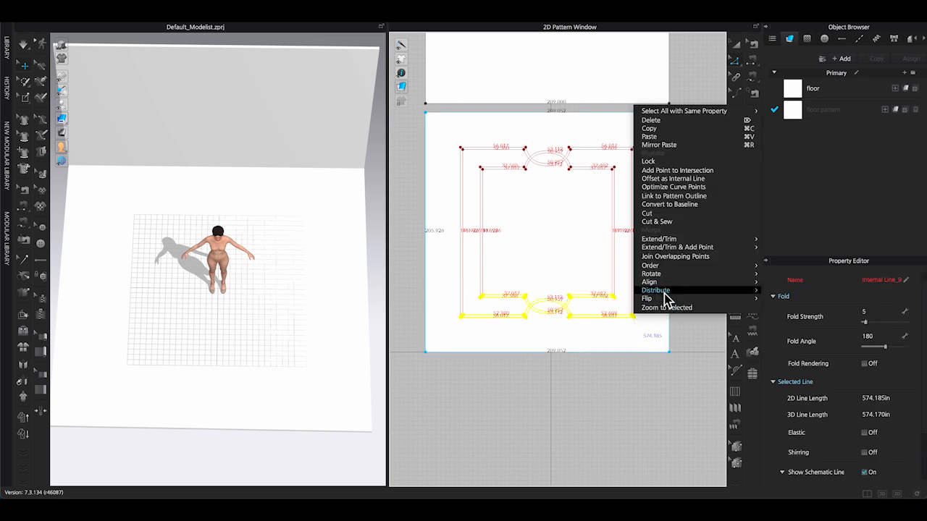
pyautogui.click(569, 256)
# Cut the floor pattern along all the decorative frame and arch lines
pyautogui.scroll(1, 565, 257)
pyautogui.moveTo(528, 153); pyautogui.dragTo(657, 326)
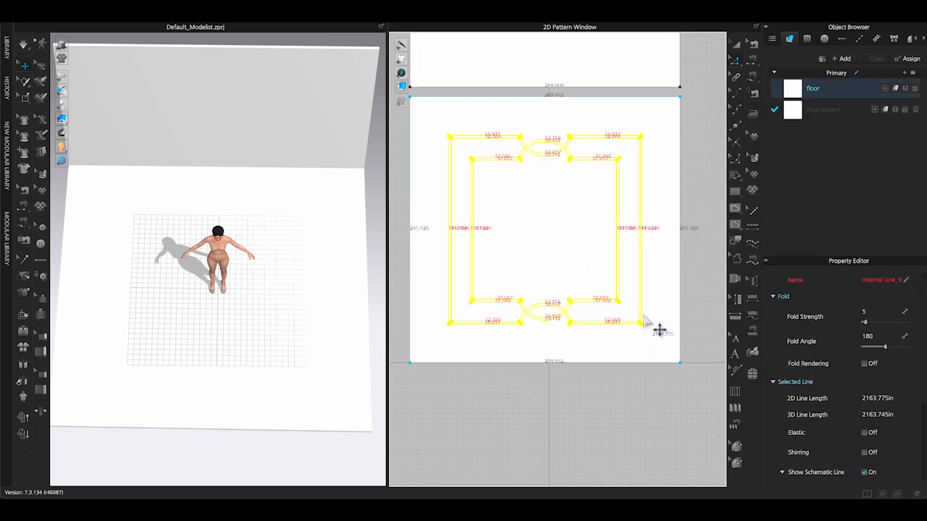
pyautogui.rightClick(644, 325)
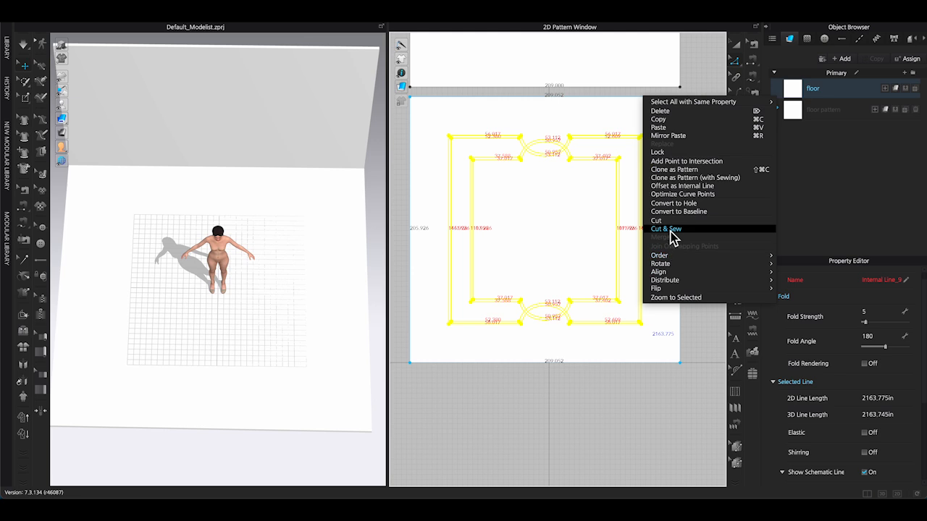
pyautogui.click(694, 363)
# Move the outer border and the central floor piece down in 2D, away from the thin inlay strips
pyautogui.moveTo(655, 177); pyautogui.dragTo(652, 451)
pyautogui.scroll(-3, 694, 408)
pyautogui.moveTo(695, 408); pyautogui.dragTo(666, 228, button='middle')
pyautogui.moveTo(575, 118); pyautogui.dragTo(572, 299)
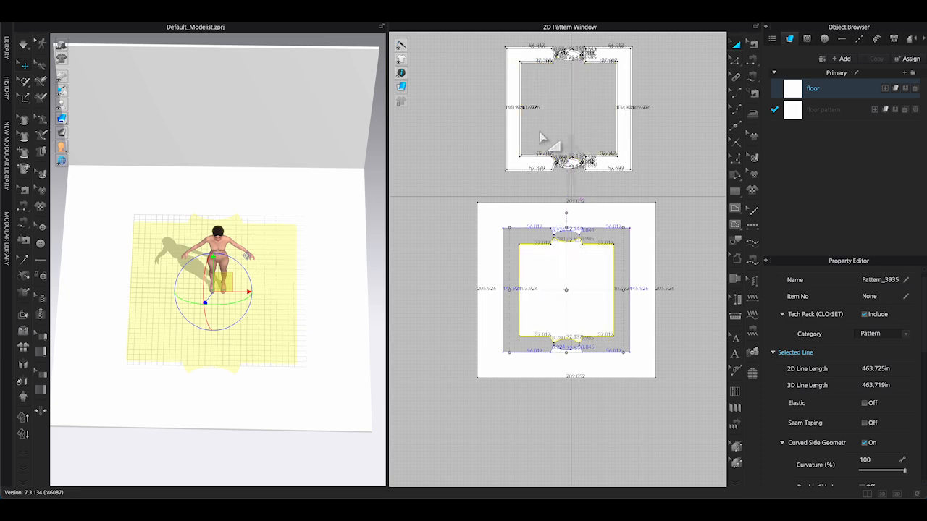
# Move the two side pieces between the frames down and align them inside the outer floor border
pyautogui.moveTo(514, 130); pyautogui.dragTo(542, 279)
pyautogui.moveTo(513, 312); pyautogui.dragTo(513, 312)
pyautogui.moveTo(624, 123); pyautogui.dragTo(619, 305)
pyautogui.click(714, 306)
pyautogui.scroll(3, 669, 296)
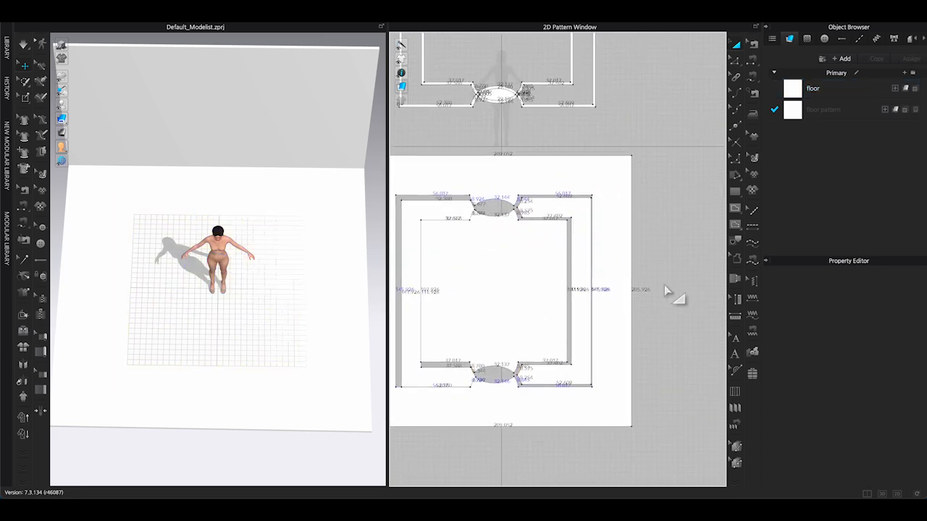
pyautogui.click(405, 299)
pyautogui.moveTo(446, 374); pyautogui.dragTo(447, 373)
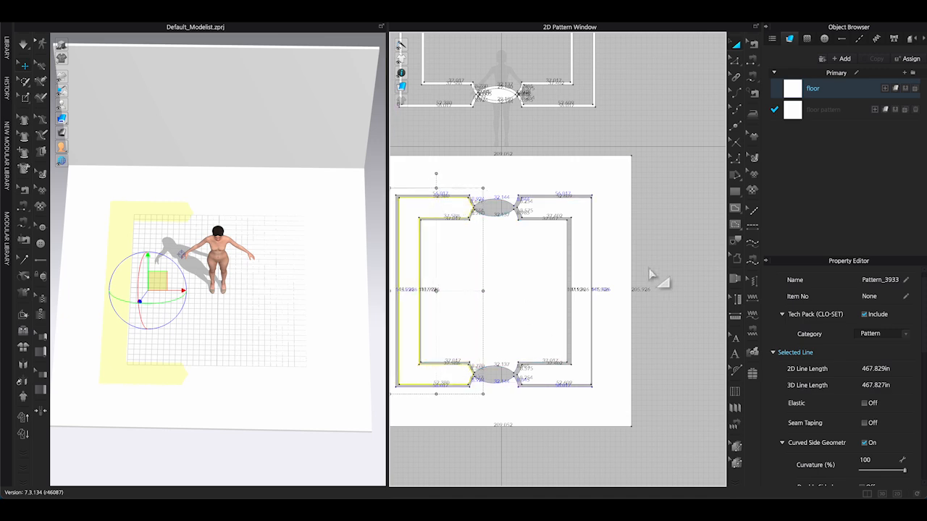
pyautogui.click(648, 275)
pyautogui.scroll(-5, 646, 266)
# Assign the floor pattern fabric to the thin inlay strips and align the oval piece with the separated floor pieces
pyautogui.moveTo(404, 74)
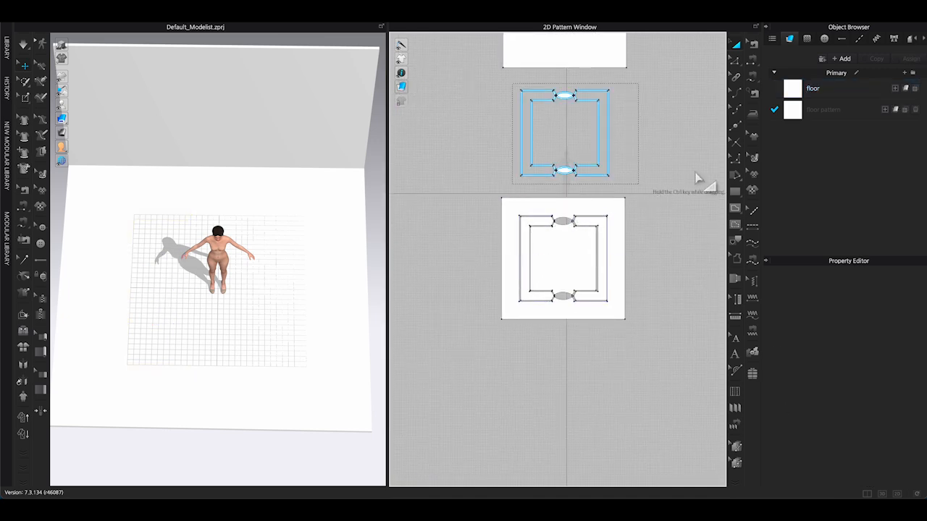
pyautogui.moveTo(638, 186); pyautogui.dragTo(638, 185)
pyautogui.click(905, 109)
pyautogui.moveTo(607, 375); pyautogui.dragTo(605, 454, button='middle')
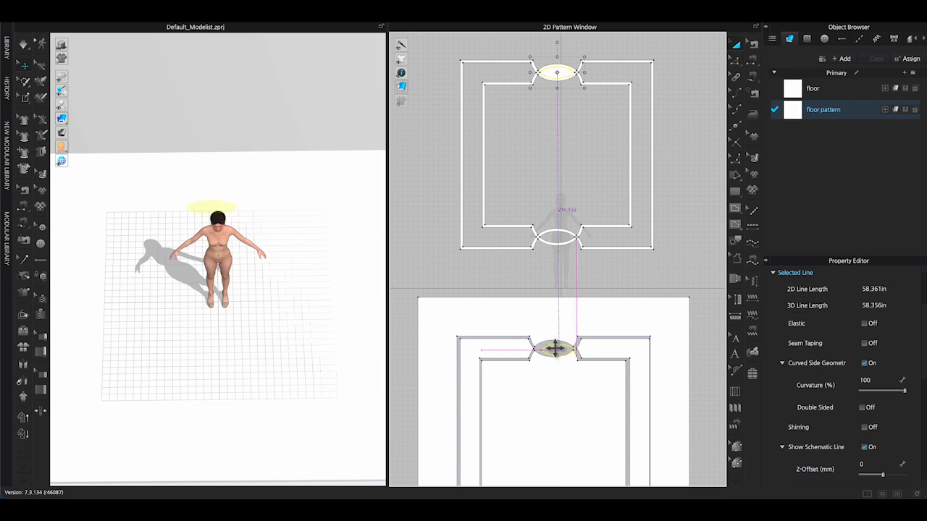
pyautogui.click(682, 230)
# Set the floor pattern fabric's color to a golden yellow from the Coloro 3500 palette
pyautogui.click(823, 109)
pyautogui.scroll(-10, 909, 423)
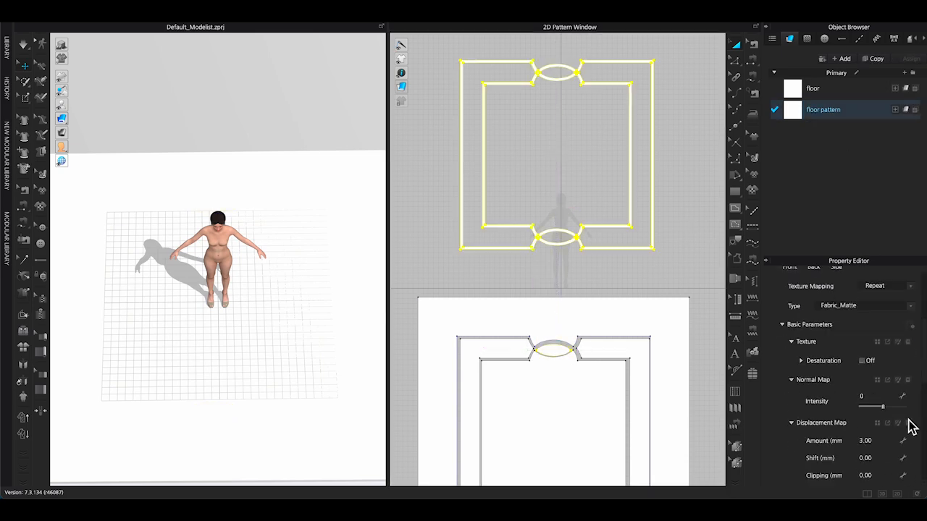
pyautogui.click(908, 358)
pyautogui.scroll(-15, 506, 306)
pyautogui.scroll(-10, 507, 305)
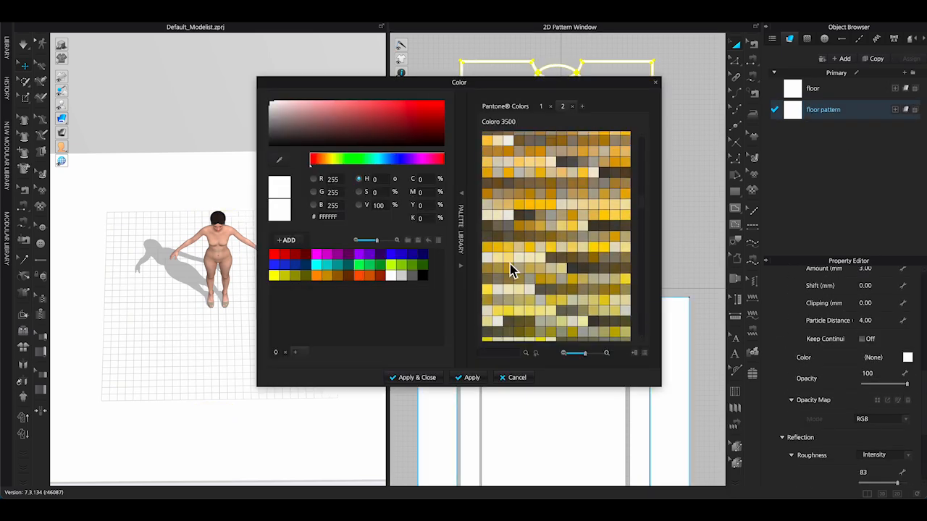
pyautogui.click(563, 227)
pyautogui.click(418, 377)
# Assign the floor fabric to the two oval center pieces
pyautogui.click(558, 362)
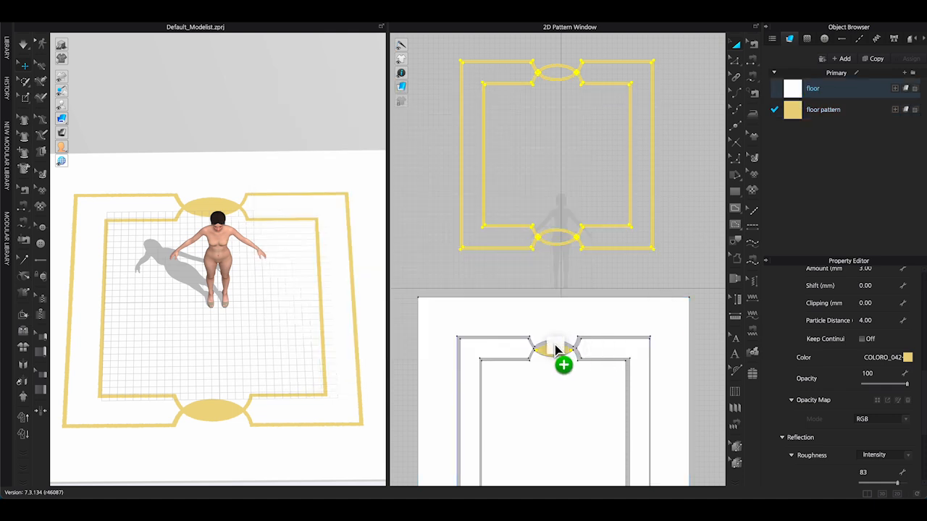
pyautogui.click(698, 269)
pyautogui.moveTo(702, 349); pyautogui.dragTo(684, 187, button='middle')
pyautogui.moveTo(793, 92); pyautogui.dragTo(535, 351)
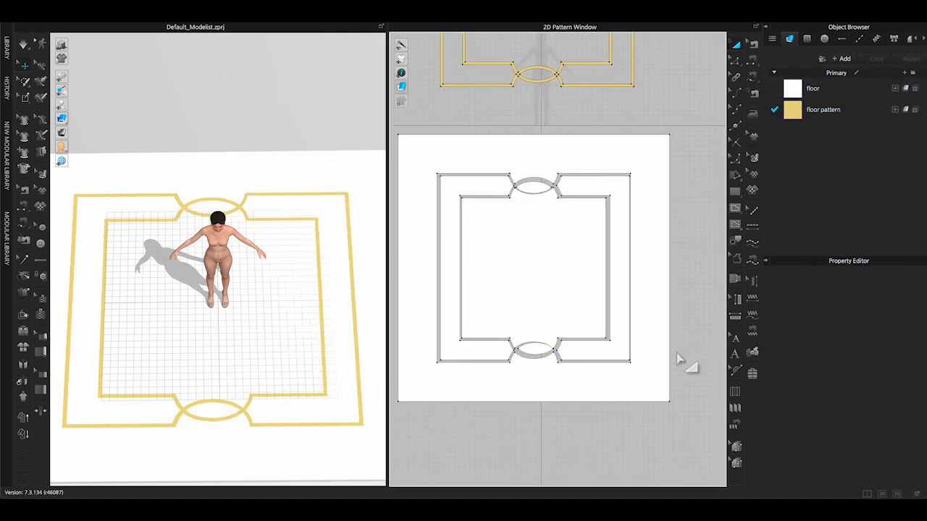
# Lighten the floor pattern fabric's gold color and give the floor fabric a marble texture
pyautogui.scroll(-5, 691, 270)
pyautogui.scroll(5, 690, 271)
pyautogui.moveTo(691, 270); pyautogui.dragTo(706, 475, button='middle')
pyautogui.click(827, 109)
pyautogui.scroll(5, 909, 315)
pyautogui.scroll(-3, 915, 323)
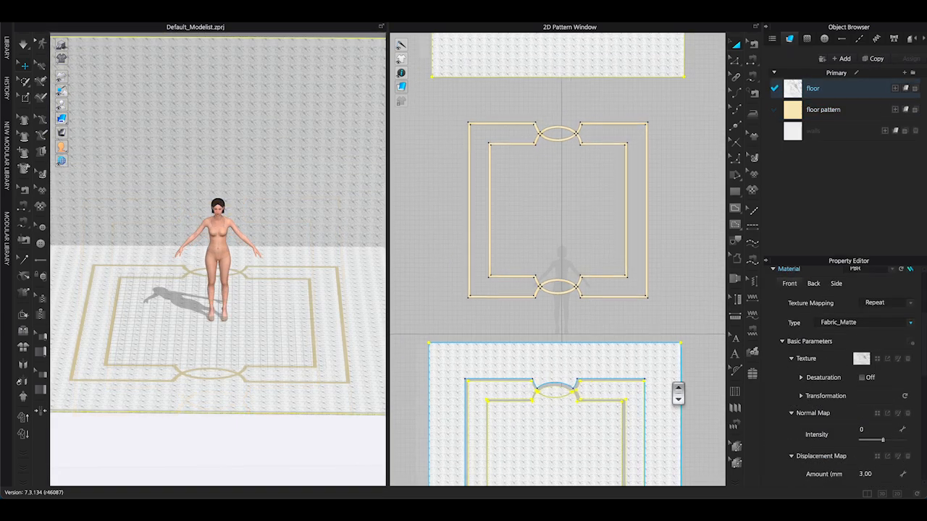
# Assign the walls fabric to the back wall pattern
pyautogui.moveTo(794, 130); pyautogui.dragTo(616, 179)
pyautogui.click(615, 180)
pyautogui.click(735, 61)
pyautogui.click(679, 221)
pyautogui.click(697, 307)
# Enlarge the marble texture on the floor pieces and reposition it across them
pyautogui.scroll(2, 602, 442)
pyautogui.moveTo(603, 441); pyautogui.dragTo(546, 331, button='middle')
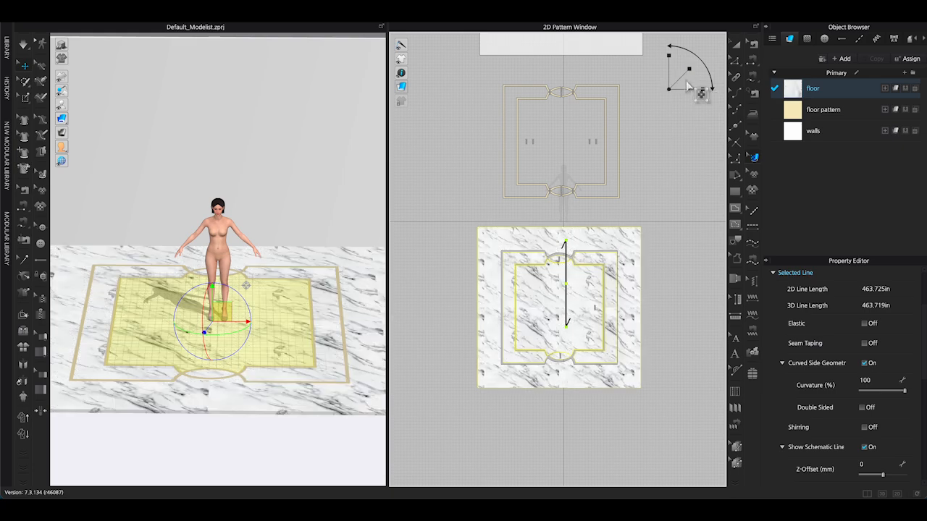
pyautogui.moveTo(681, 85); pyautogui.dragTo(721, 53)
pyautogui.moveTo(566, 284); pyautogui.dragTo(640, 250)
pyautogui.moveTo(629, 294); pyautogui.dragTo(628, 236)
pyautogui.click(517, 286)
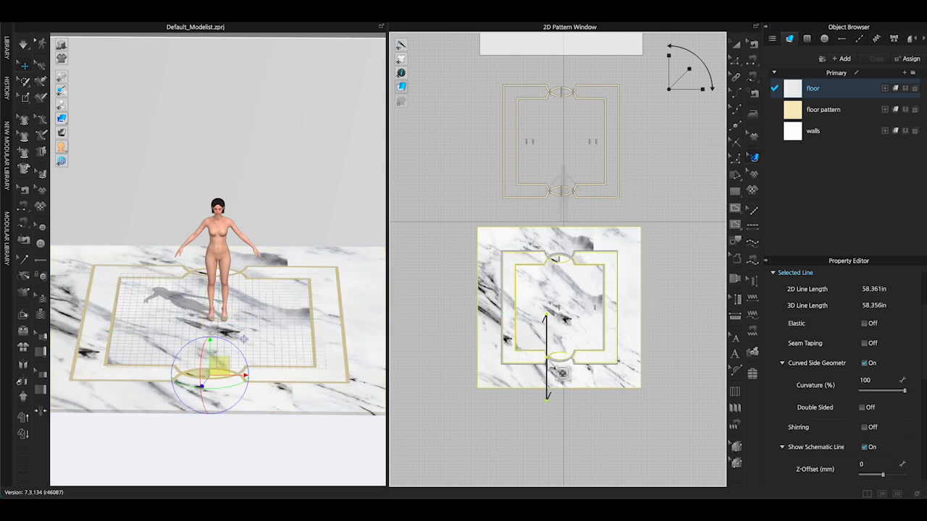
# Change the floor fabric's material type
pyautogui.click(857, 91)
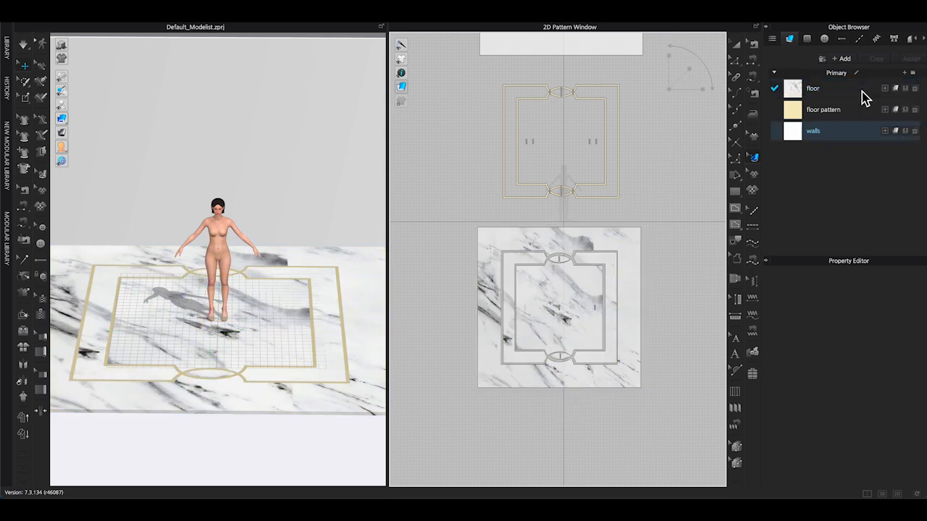
pyautogui.click(910, 324)
pyautogui.click(836, 420)
pyautogui.click(361, 475)
pyautogui.click(63, 45)
pyautogui.moveTo(200, 457); pyautogui.dragTo(201, 411, button='right')
# Freeze all the floor pieces and inlay strips
pyautogui.moveTo(448, 81); pyautogui.dragTo(669, 381)
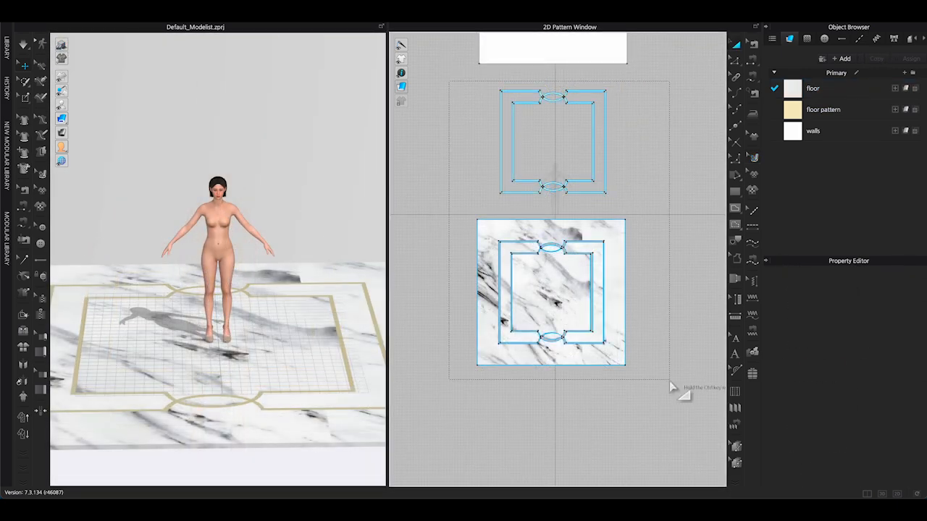
pyautogui.rightClick(623, 346)
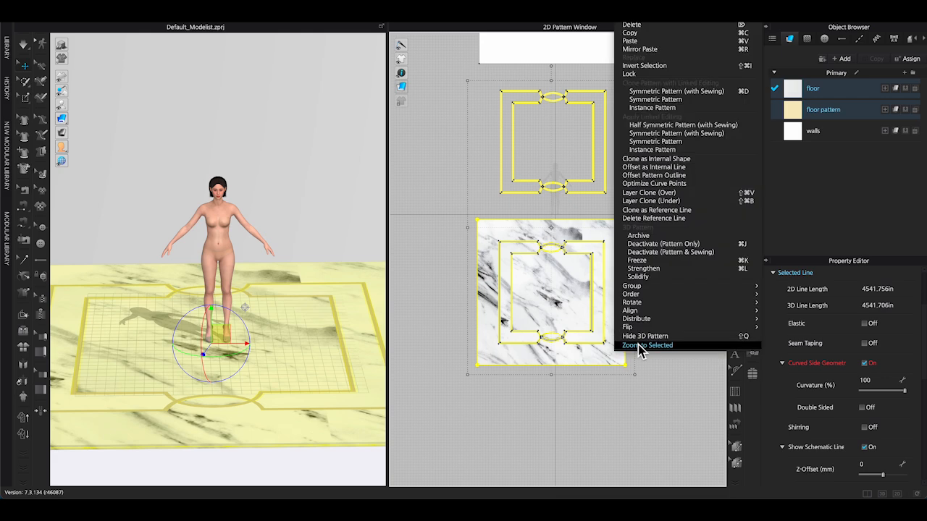
pyautogui.click(653, 260)
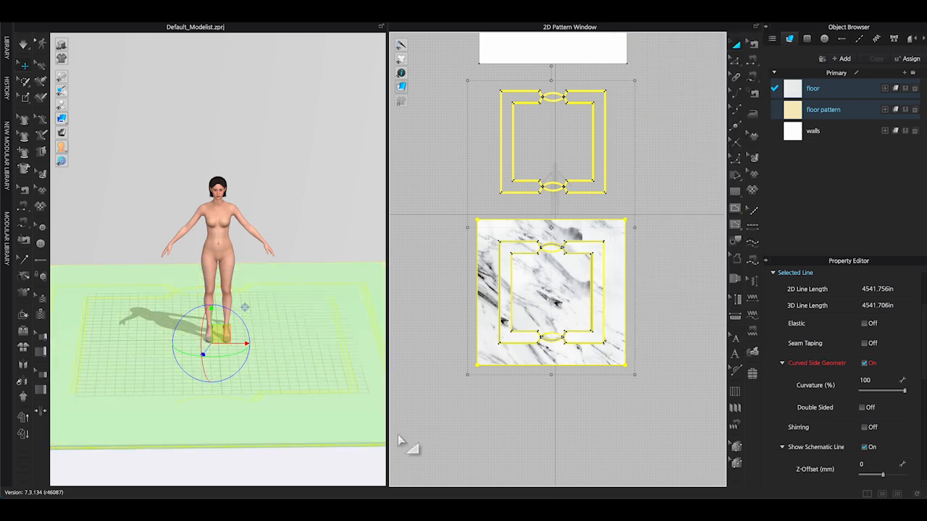
pyautogui.click(311, 460)
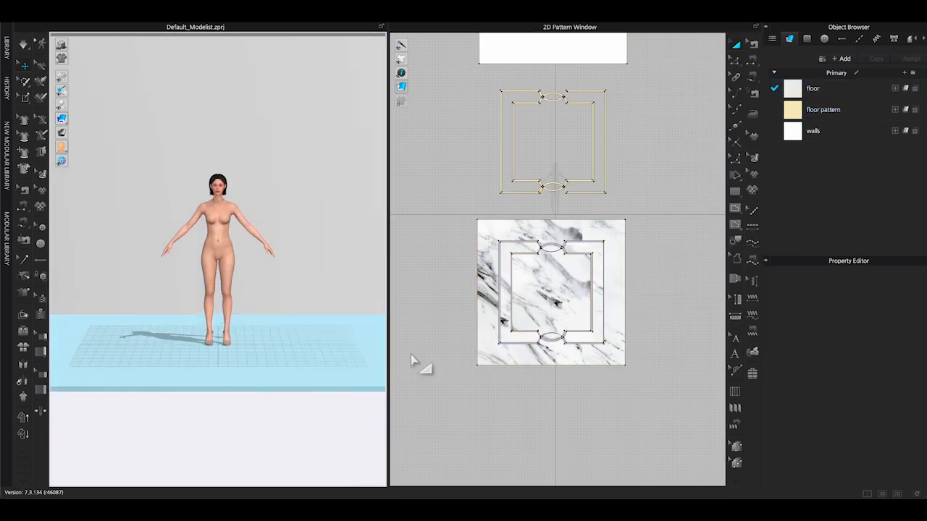
# Move the floor and inlay patterns aside in 2D and bring the wall rectangle down to the center axes
pyautogui.scroll(-5, 561, 176)
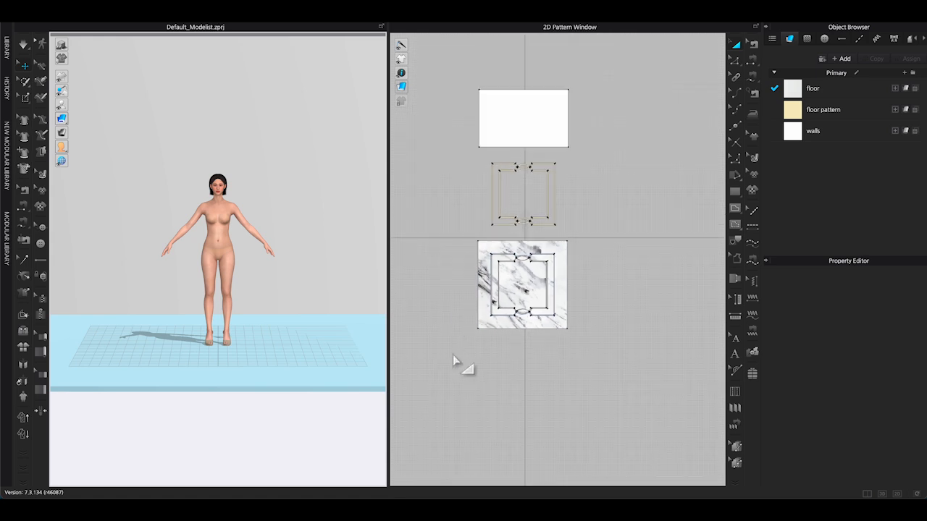
pyautogui.moveTo(450, 351); pyautogui.dragTo(595, 243)
pyautogui.moveTo(599, 161); pyautogui.dragTo(600, 162)
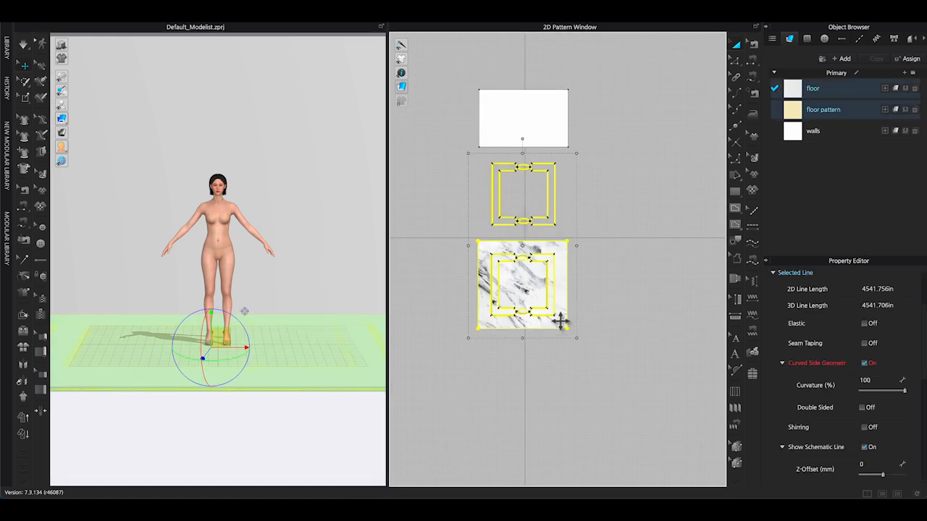
pyautogui.moveTo(673, 207); pyautogui.dragTo(700, 181)
pyautogui.moveTo(524, 128); pyautogui.dragTo(526, 212)
pyautogui.click(587, 231)
# Lower the bottom line of the wall's internal rectangle and move its side lines outward by 15 in
pyautogui.scroll(-5, 272, 383)
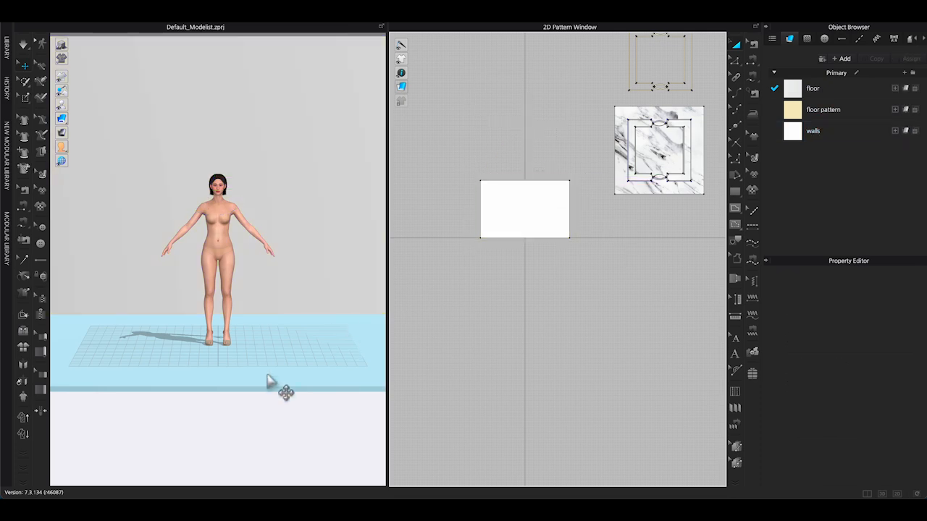
pyautogui.moveTo(274, 386); pyautogui.dragTo(276, 398, button='right')
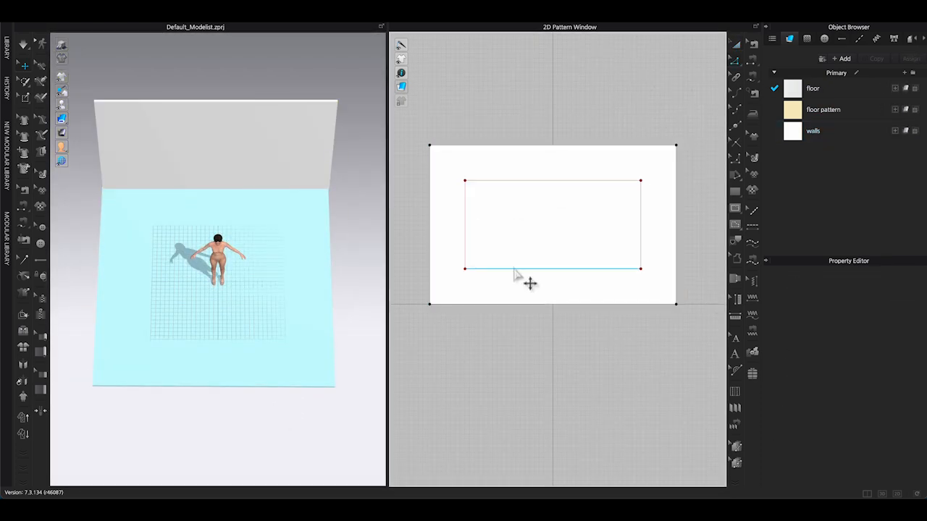
pyautogui.moveTo(513, 270); pyautogui.dragTo(451, 247)
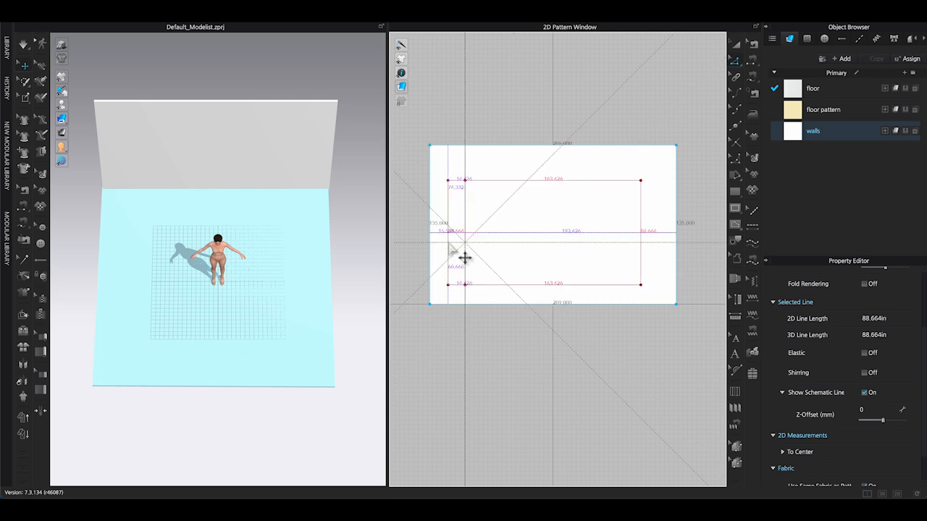
pyautogui.rightClick(449, 244)
pyautogui.write('15')
pyautogui.press('Return')
pyautogui.moveTo(652, 257); pyautogui.dragTo(673, 256)
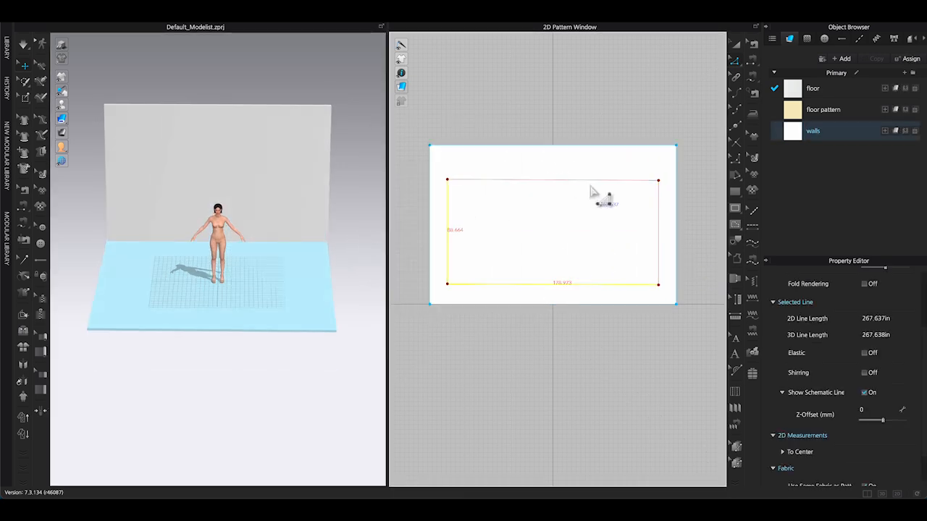
# Cut the internal rectangle out of the wall as an opening and move the wall pattern up in 2D
pyautogui.keyDown('shift'); pyautogui.click(590, 180); pyautogui.keyUp('shift')
pyautogui.keyDown('shift'); pyautogui.click(658, 217); pyautogui.keyUp('shift')
pyautogui.rightClick(658, 218)
pyautogui.click(685, 304)
pyautogui.click(737, 46)
pyautogui.click(673, 148)
pyautogui.moveTo(673, 148); pyautogui.dragTo(669, 44)
# Split the lower and upper lines of the long strip below the wall uniformly into nine segments each
pyautogui.click(686, 248)
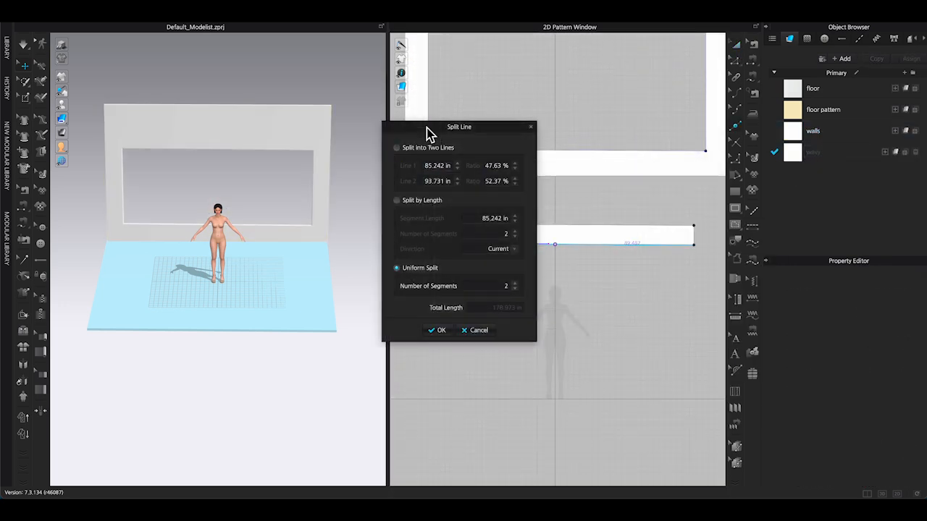
pyautogui.moveTo(430, 135); pyautogui.dragTo(275, 149)
pyautogui.press('Return')
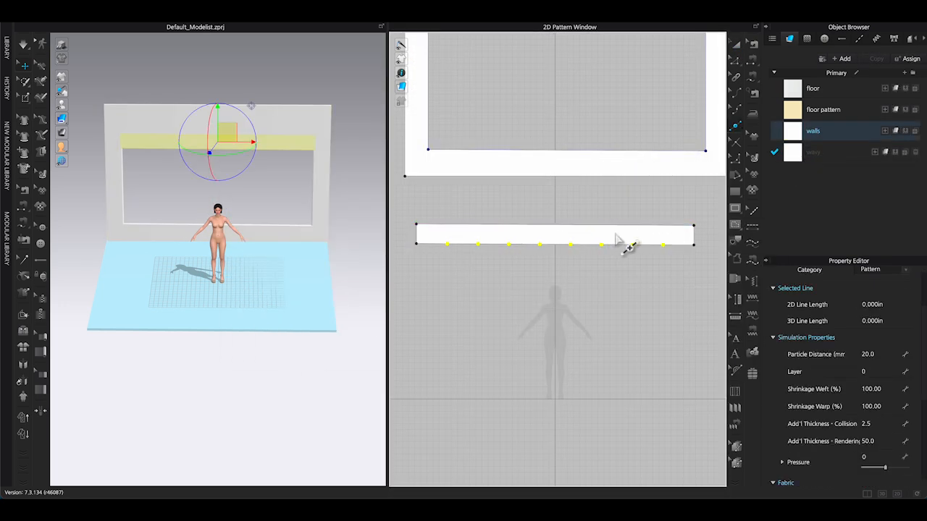
pyautogui.rightClick(676, 208)
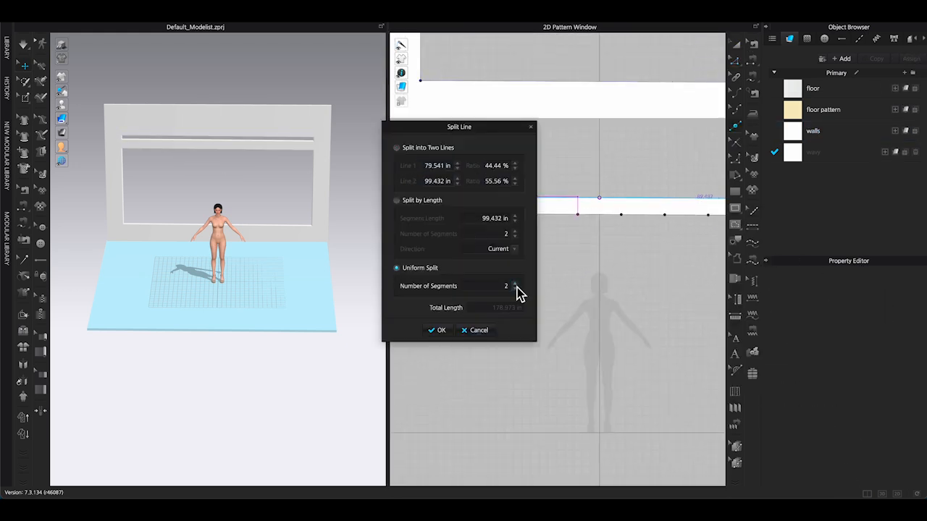
pyautogui.press('Return')
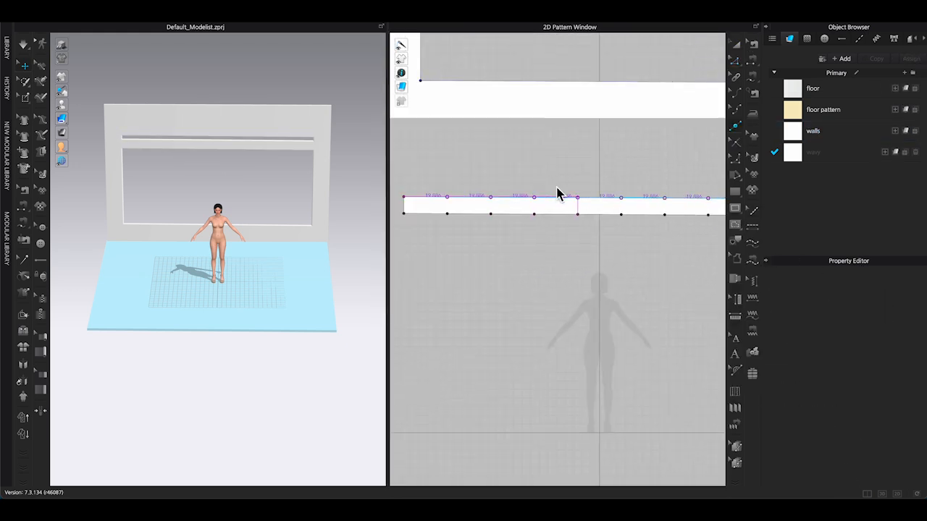
pyautogui.click(437, 329)
# Shape the zigzag internal lines across the two strips by repositioning their points
pyautogui.click(735, 62)
pyautogui.click(454, 208)
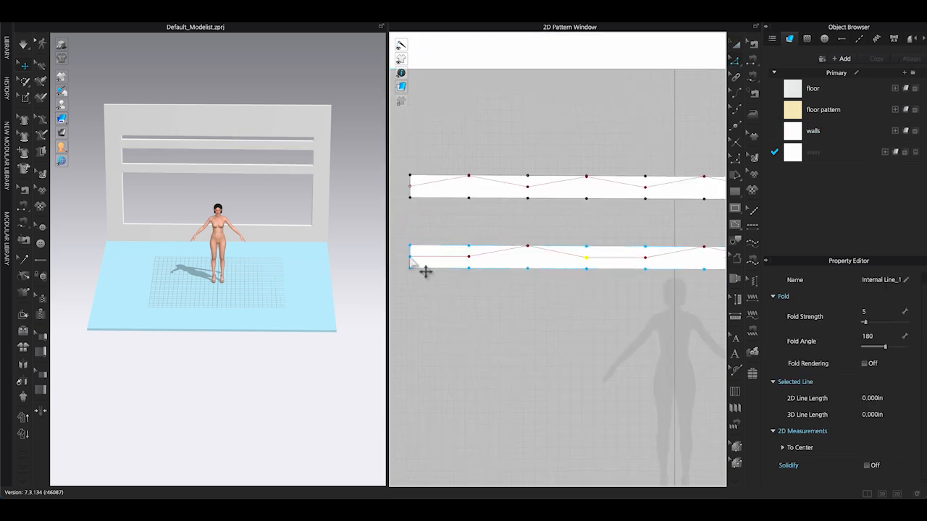
pyautogui.keyDown('shift'); pyautogui.moveTo(411, 258); pyautogui.dragTo(411, 257); pyautogui.keyUp('shift')
pyautogui.moveTo(644, 258); pyautogui.dragTo(585, 261, button='middle')
pyautogui.moveTo(651, 261); pyautogui.dragTo(612, 267, button='middle')
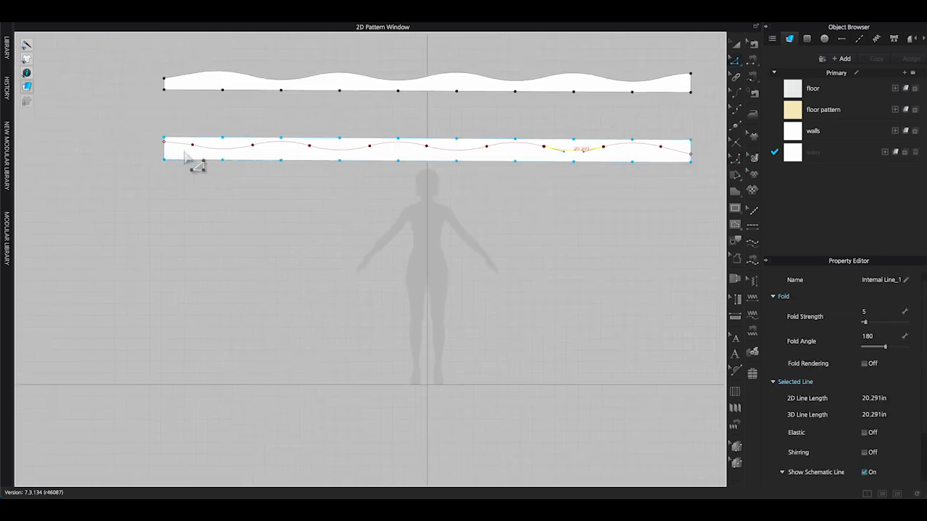
# Try to cut the second strip along its whole wavy internal line
pyautogui.moveTo(186, 155); pyautogui.dragTo(676, 161)
pyautogui.rightClick(476, 153)
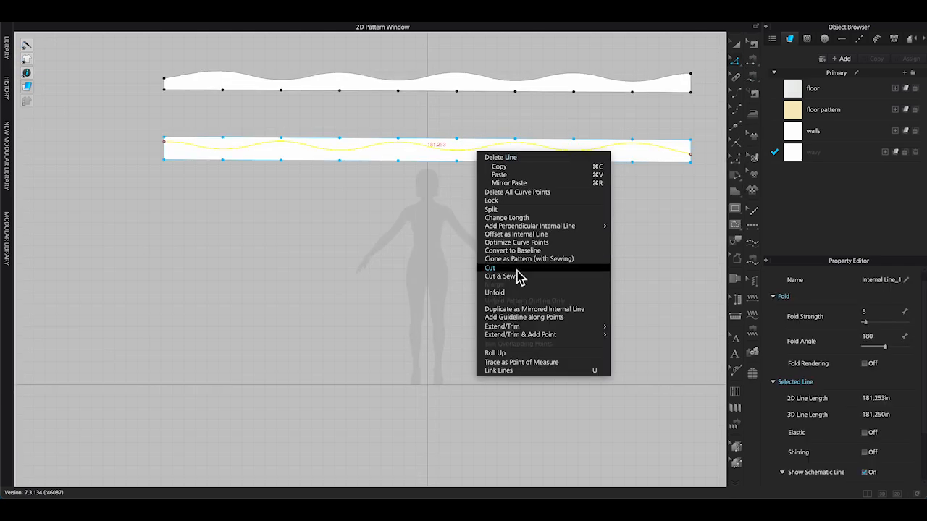
pyautogui.click(521, 258)
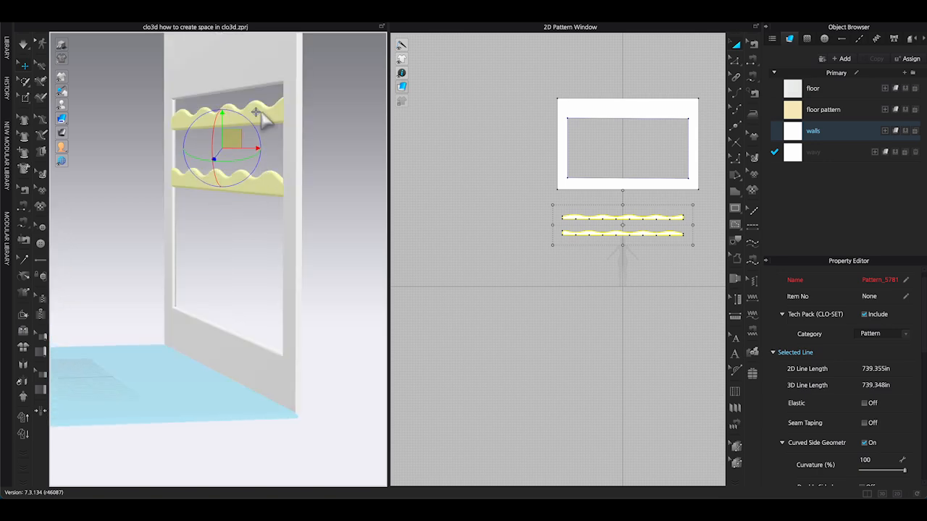
pyautogui.rightClick(255, 108)
pyautogui.click(280, 136)
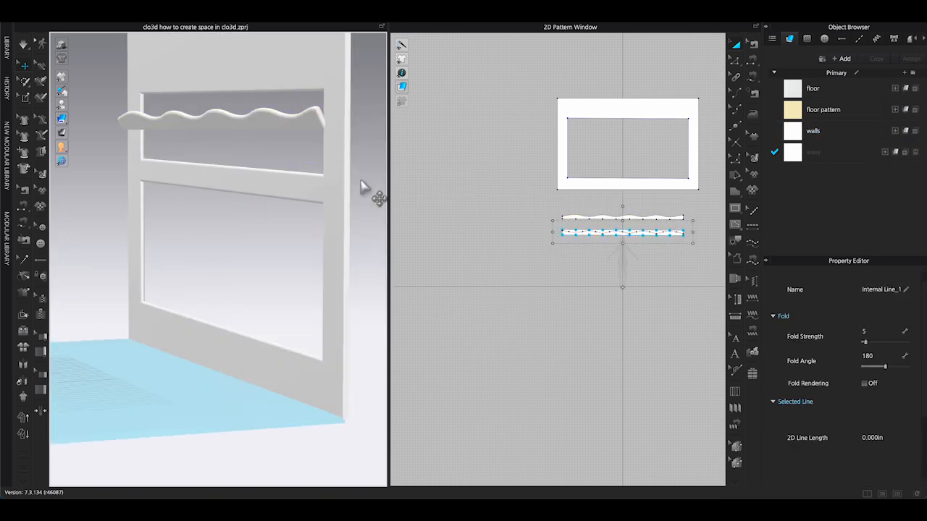
# Cut the second strip along its wavy internal line and delete the leftover piece
pyautogui.scroll(5, 673, 255)
pyautogui.press('z')
pyautogui.click(678, 258)
pyautogui.click(655, 157)
pyautogui.rightClick(566, 198)
pyautogui.click(612, 304)
pyautogui.press('a')
pyautogui.click(625, 199)
pyautogui.press('Delete')
# Rotate the two wavy strips in 3D so they lie horizontally with their wavy edges facing away from the wall
pyautogui.moveTo(319, 210)
pyautogui.mouseDown(button='right')
pyautogui.moveTo(235, 208)
pyautogui.moveTo(364, 218)
pyautogui.moveTo(239, 213)
pyautogui.moveTo(302, 205)
pyautogui.moveTo(300, 215)
pyautogui.mouseUp(button='right')
pyautogui.click(228, 194)
pyautogui.click(227, 144)
pyautogui.moveTo(299, 174); pyautogui.dragTo(231, 178, button='right')
pyautogui.moveTo(290, 220)
pyautogui.mouseDown(button='right')
pyautogui.moveTo(271, 224)
pyautogui.moveTo(286, 236)
pyautogui.moveTo(343, 222)
pyautogui.moveTo(336, 219)
pyautogui.mouseUp(button='right')
pyautogui.click(271, 218)
pyautogui.click(311, 286)
pyautogui.scroll(4, 311, 286)
pyautogui.click(299, 210)
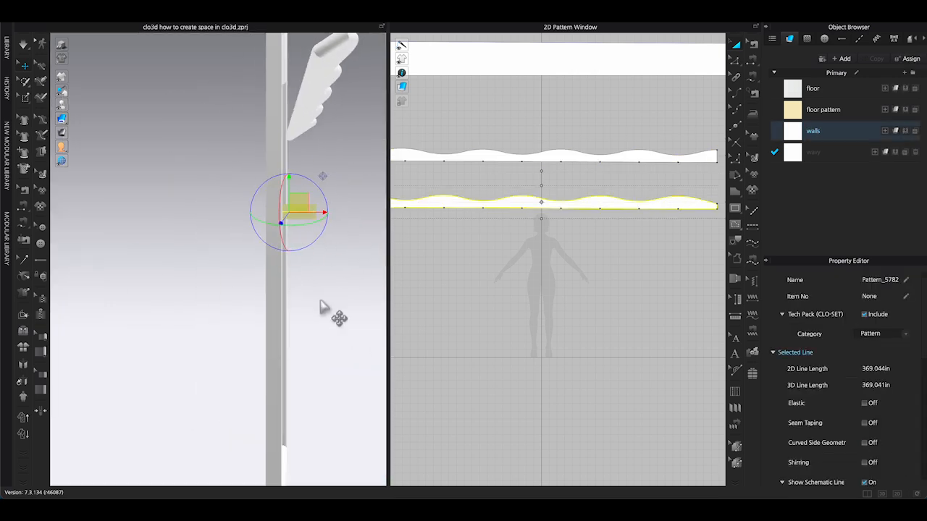
pyautogui.click(305, 101)
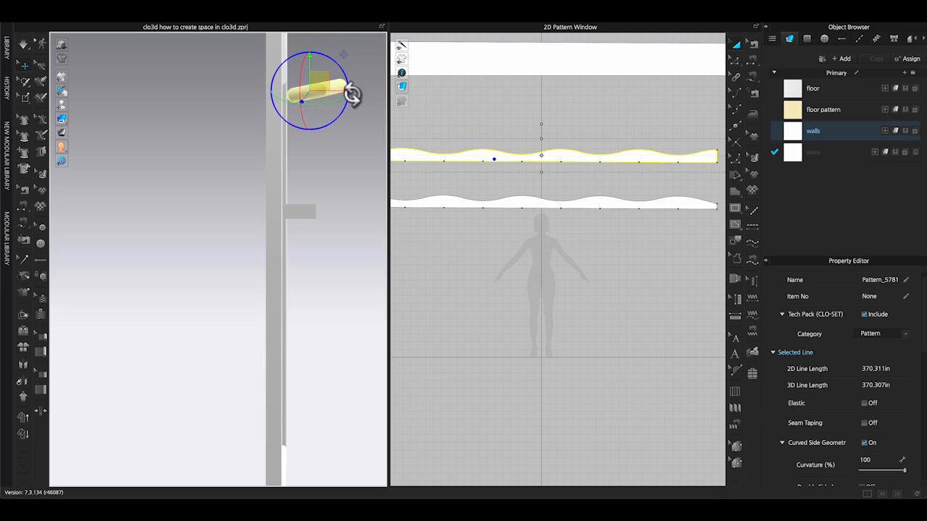
# Shift the upper wavy strip in 3D so it lines up along the wall
pyautogui.moveTo(323, 115); pyautogui.dragTo(346, 167, button='right')
pyautogui.scroll(-4, 346, 166)
pyautogui.click(191, 156)
pyautogui.click(253, 146)
pyautogui.moveTo(273, 149); pyautogui.dragTo(265, 149)
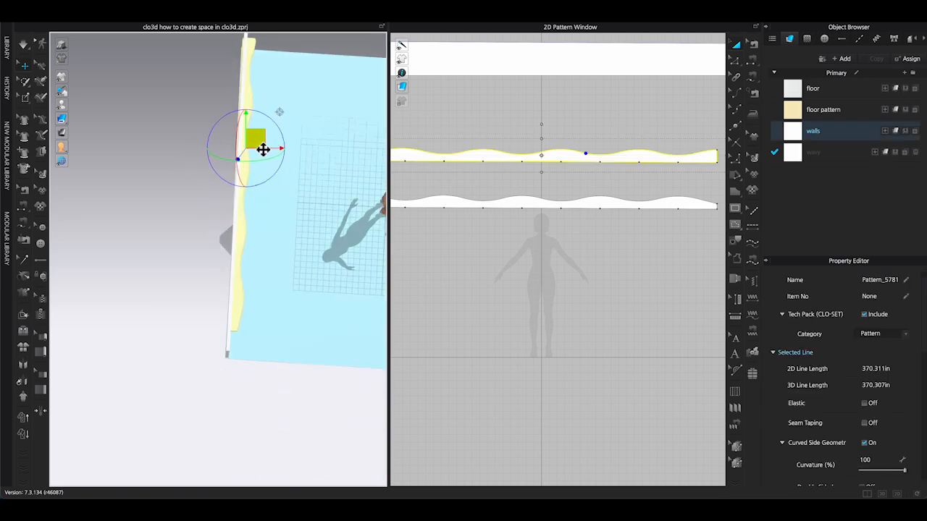
pyautogui.moveTo(265, 149); pyautogui.dragTo(293, 139, button='right')
pyautogui.moveTo(293, 139); pyautogui.dragTo(292, 135)
# Set the additional rendering thickness of both wavy strips to 200 mm
pyautogui.click(518, 103)
pyautogui.scroll(-3, 518, 103)
pyautogui.moveTo(500, 116); pyautogui.dragTo(572, 181)
pyautogui.scroll(-10, 887, 314)
pyautogui.click(884, 311)
pyautogui.write('200')
# Raise the upper wavy strip in 3D to the top edge of the wall opening
pyautogui.click(304, 220)
pyautogui.moveTo(304, 220)
pyautogui.mouseDown(button='right')
pyautogui.moveTo(269, 262)
pyautogui.moveTo(241, 264)
pyautogui.mouseUp(button='right')
pyautogui.scroll(-5, 240, 263)
pyautogui.click(298, 152)
pyautogui.moveTo(281, 185); pyautogui.dragTo(347, 189, button='right')
pyautogui.click(882, 494)
pyautogui.click(542, 145)
pyautogui.moveTo(581, 144); pyautogui.dragTo(580, 137)
# Adjust the upper strip's depth within the wall opening and line it up with the strip directly beneath it
pyautogui.moveTo(544, 181)
pyautogui.mouseDown(button='right')
pyautogui.moveTo(605, 186)
pyautogui.moveTo(550, 259)
pyautogui.mouseUp(button='right')
pyautogui.moveTo(464, 254); pyautogui.dragTo(431, 263, button='right')
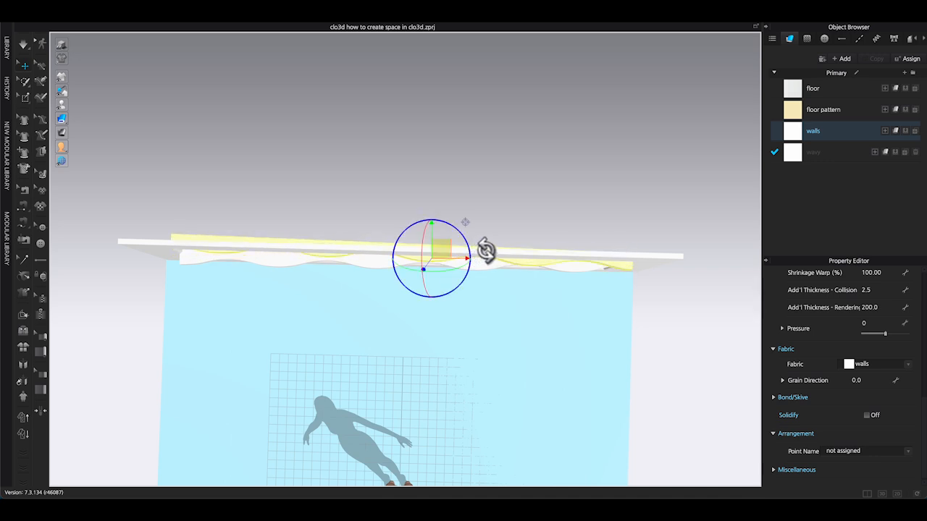
pyautogui.moveTo(451, 248); pyautogui.dragTo(474, 328, button='right')
pyautogui.moveTo(428, 272); pyautogui.dragTo(432, 273)
pyautogui.moveTo(449, 318); pyautogui.dragTo(449, 246, button='right')
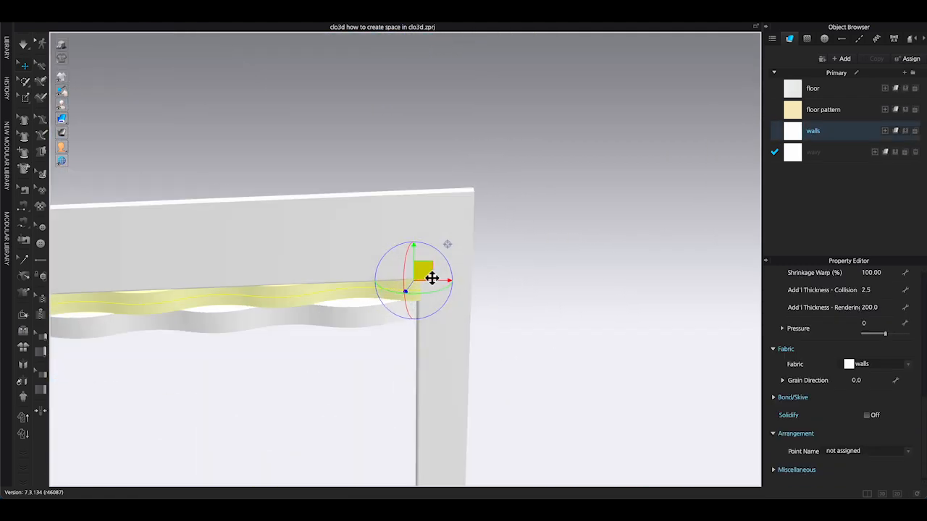
pyautogui.moveTo(432, 278); pyautogui.dragTo(630, 277, button='middle')
pyautogui.moveTo(230, 209); pyautogui.dragTo(521, 289, button='middle')
pyautogui.click(331, 322)
pyautogui.scroll(-4, 330, 322)
# Duplicate the two wavy strips and place the copies below them in the opening
pyautogui.click(536, 213)
pyautogui.keyDown('shift'); pyautogui.click(546, 228); pyautogui.keyUp('shift')
pyautogui.moveTo(639, 258); pyautogui.dragTo(609, 246, button='right')
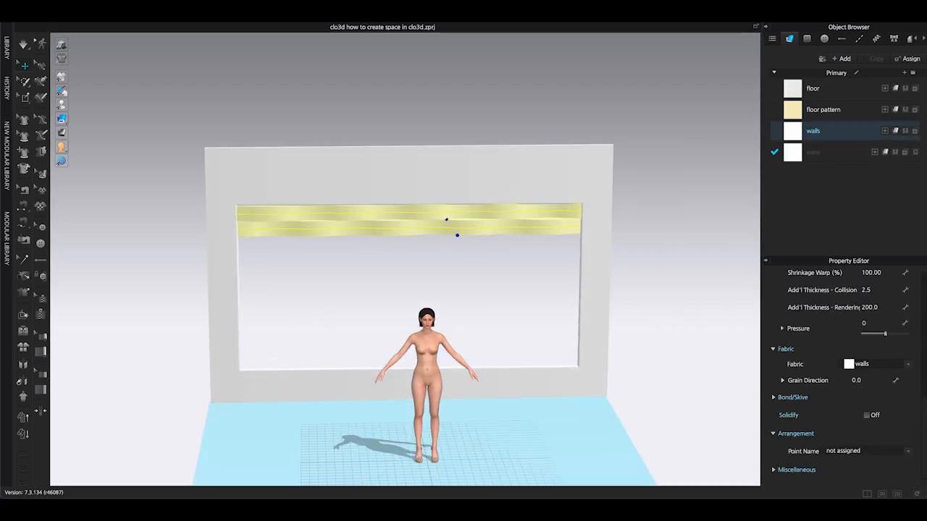
pyautogui.click(866, 494)
pyautogui.click(407, 234)
pyautogui.moveTo(233, 287); pyautogui.dragTo(235, 245)
pyautogui.moveTo(235, 278); pyautogui.dragTo(245, 281, button='right')
pyautogui.click(261, 244)
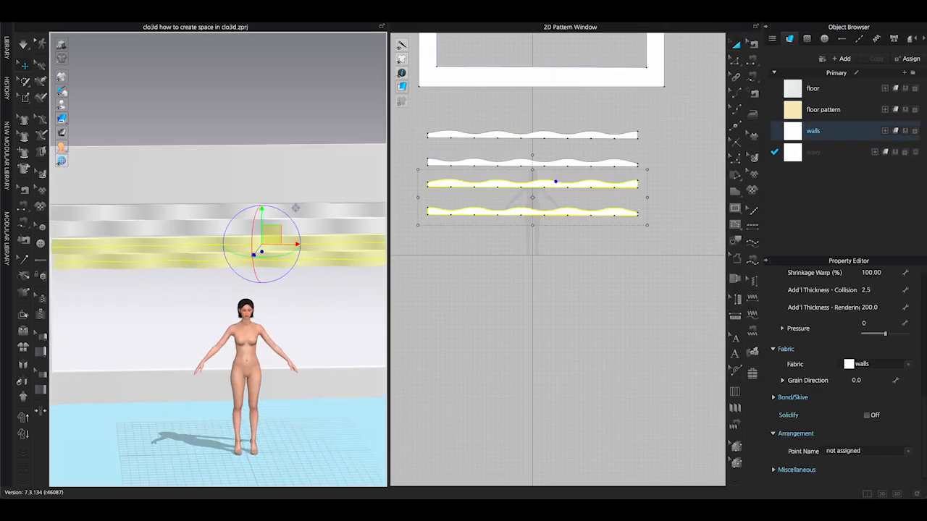
# Adjust the two copied strips in 3D so all four stack closely without gaps
pyautogui.click(882, 494)
pyautogui.press('2')
pyautogui.scroll(2, 522, 274)
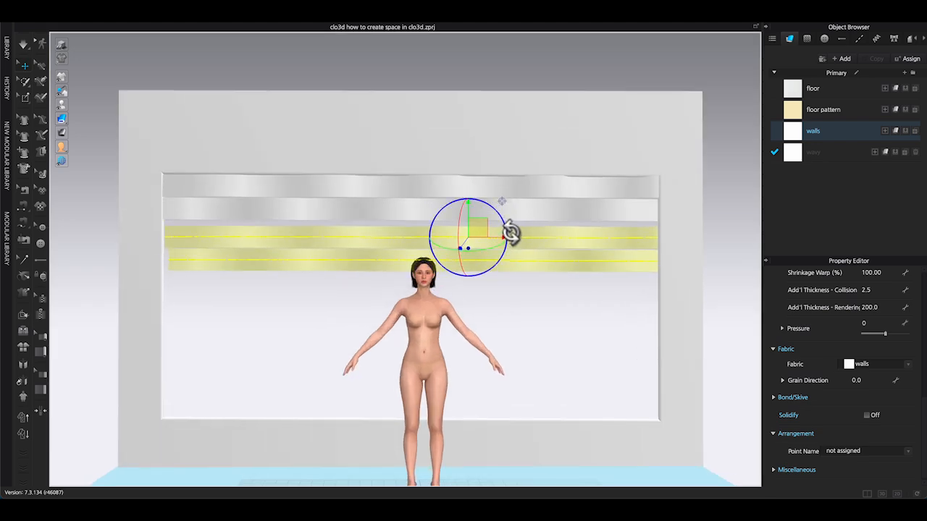
pyautogui.moveTo(482, 230); pyautogui.dragTo(350, 288, button='right')
pyautogui.click(436, 260)
pyautogui.scroll(3, 147, 312)
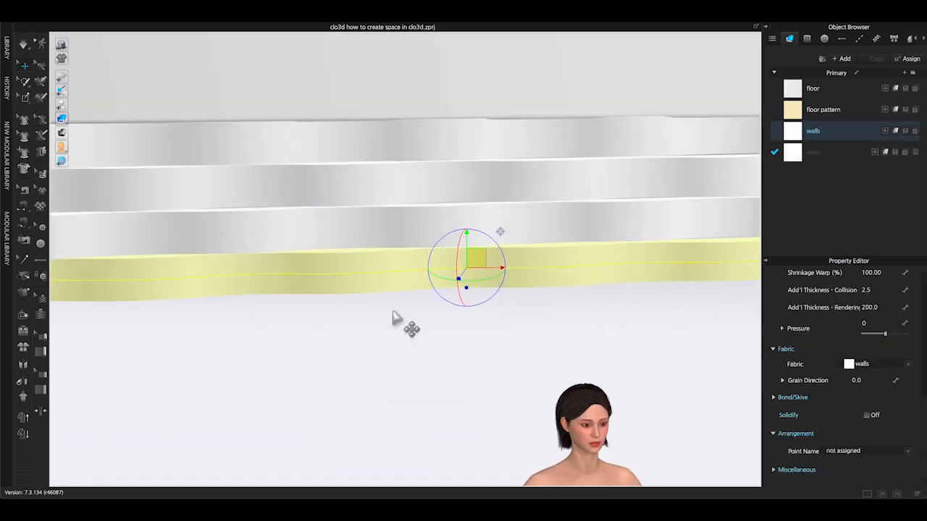
pyautogui.moveTo(148, 312); pyautogui.dragTo(447, 318, button='middle')
pyautogui.click(368, 246)
pyautogui.scroll(-2, 447, 370)
pyautogui.scroll(-4, 448, 370)
pyautogui.click(447, 370)
# Duplicate all four wavy strips and place the copies beneath the existing stack
pyautogui.click(569, 189)
pyautogui.keyDown('shift'); pyautogui.click(569, 211); pyautogui.keyUp('shift')
pyautogui.keyDown('shift'); pyautogui.click(582, 234); pyautogui.keyUp('shift')
pyautogui.keyDown('shift'); pyautogui.click(581, 256); pyautogui.keyUp('shift')
pyautogui.hotkey('ctrl', 'c')
pyautogui.hotkey('ctrl', 'v')
pyautogui.click(448, 312)
# Push the protruding copied strips back in depth, one at a time, to line up with the wall
pyautogui.moveTo(448, 312); pyautogui.dragTo(519, 289, button='right')
pyautogui.moveTo(519, 289); pyautogui.dragTo(503, 291)
pyautogui.moveTo(523, 333); pyautogui.dragTo(505, 336)
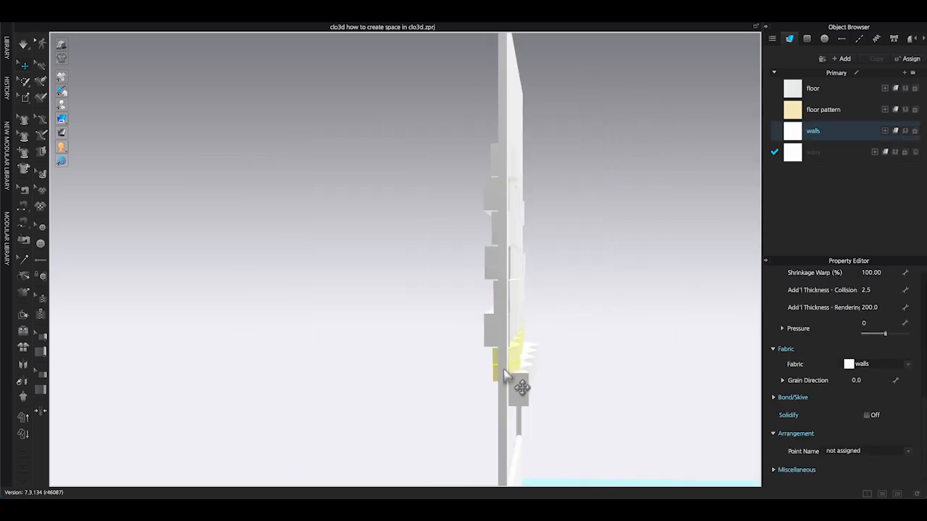
pyautogui.moveTo(522, 395); pyautogui.dragTo(505, 398)
pyautogui.press('2')
pyautogui.click(500, 334)
pyautogui.click(501, 162)
pyautogui.scroll(-4, 521, 327)
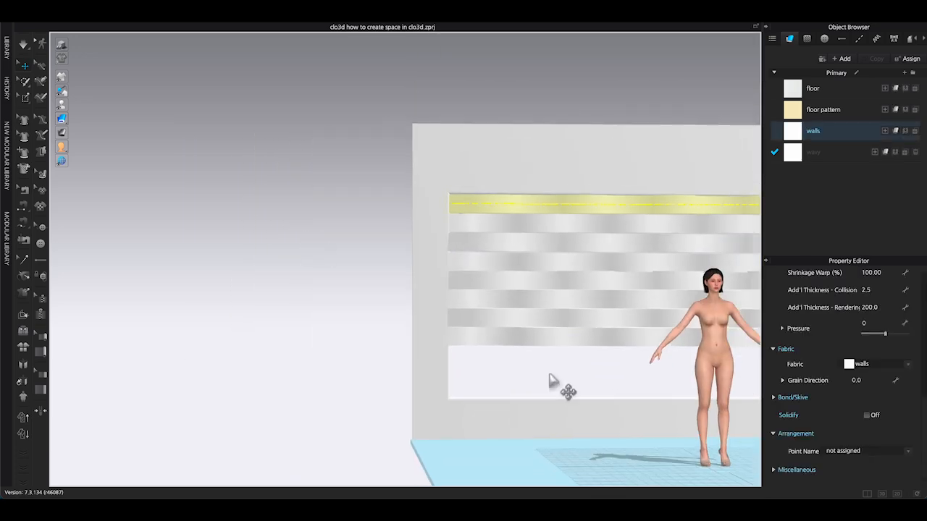
# Duplicate three of the wavy strips and place the copies at the bottom of the stack to fill the opening
pyautogui.moveTo(521, 326); pyautogui.dragTo(217, 329, button='middle')
pyautogui.scroll(5, 674, 335)
pyautogui.moveTo(673, 337); pyautogui.dragTo(688, 312, button='right')
pyautogui.click(484, 374)
pyautogui.keyDown('shift'); pyautogui.click(450, 268); pyautogui.keyUp('shift')
pyautogui.keyDown('shift'); pyautogui.click(464, 306); pyautogui.keyUp('shift')
pyautogui.keyDown('shift'); pyautogui.click(476, 338); pyautogui.keyUp('shift')
pyautogui.click(620, 440)
# Adjust the lower strips one by one from behind the wall so they line up with the stack
pyautogui.moveTo(620, 441); pyautogui.dragTo(728, 443, button='right')
pyautogui.click(508, 282)
pyautogui.click(501, 333)
pyautogui.click(499, 378)
pyautogui.click(456, 428)
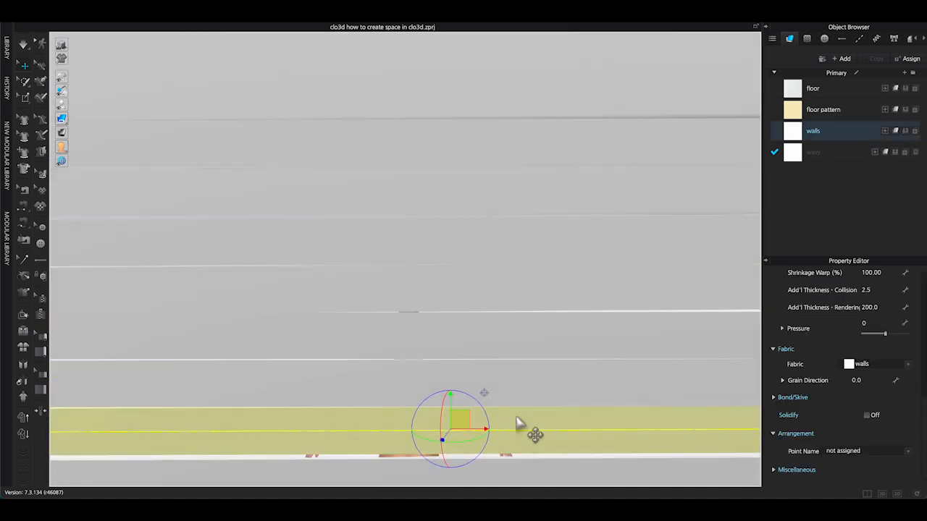
pyautogui.moveTo(516, 432); pyautogui.dragTo(507, 331, button='middle')
pyautogui.click(438, 376)
pyautogui.moveTo(451, 372); pyautogui.dragTo(434, 371)
pyautogui.scroll(-5, 435, 370)
# Select three of the stacked strips together and shift them in depth to align with the wall
pyautogui.moveTo(434, 370); pyautogui.dragTo(327, 356, button='right')
pyautogui.click(326, 356)
pyautogui.press('2')
pyautogui.moveTo(378, 330); pyautogui.dragTo(387, 303, button='right')
pyautogui.click(469, 243)
pyautogui.moveTo(420, 245); pyautogui.dragTo(514, 234, button='right')
pyautogui.click(403, 217)
pyautogui.keyDown('shift'); pyautogui.click(406, 235); pyautogui.keyUp('shift')
pyautogui.keyDown('shift'); pyautogui.click(408, 254); pyautogui.keyUp('shift')
pyautogui.moveTo(408, 263); pyautogui.dragTo(378, 263)
pyautogui.moveTo(378, 263); pyautogui.dragTo(323, 262, button='right')
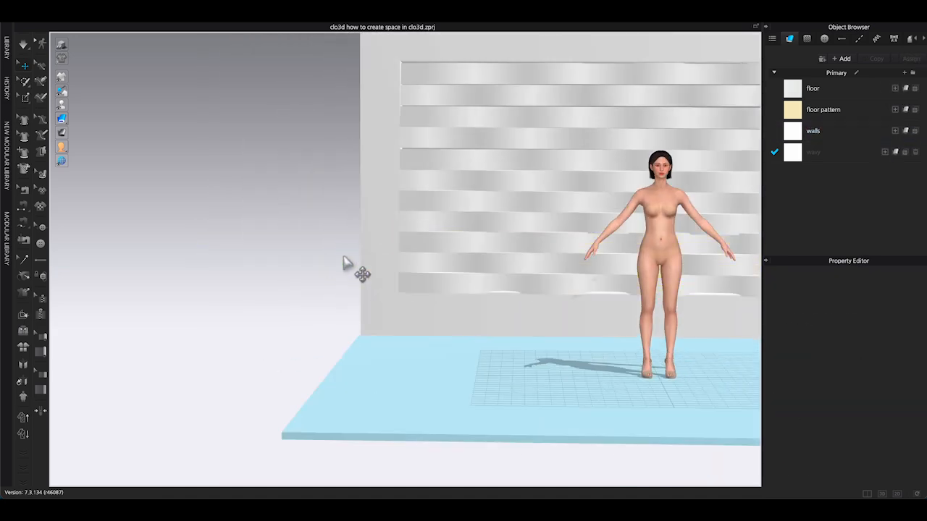
# Examine the stacked wavy strips in the wall opening from several angles and check individual strips at their ends
pyautogui.moveTo(482, 272); pyautogui.dragTo(544, 311, button='right')
pyautogui.click(319, 288)
pyautogui.scroll(-5, 580, 326)
pyautogui.click(592, 332)
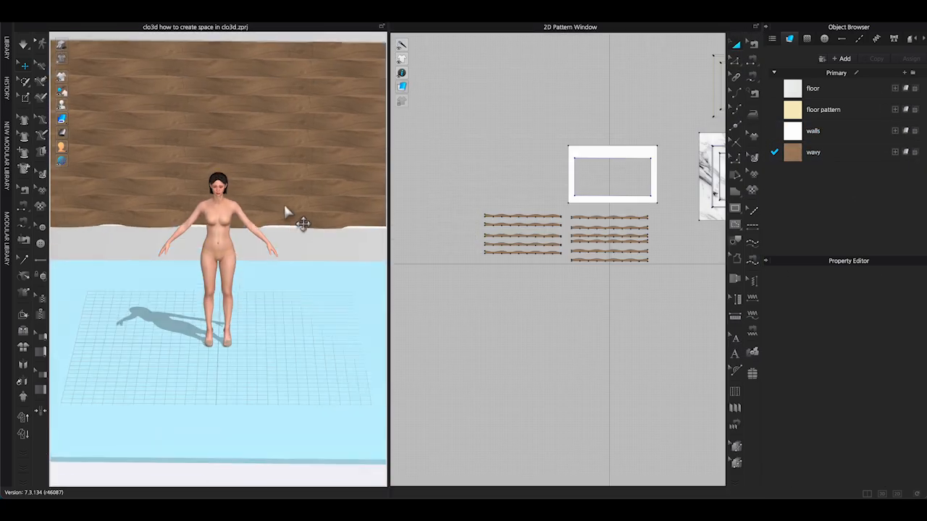
pyautogui.moveTo(290, 217)
pyautogui.mouseDown(button='right')
pyautogui.moveTo(424, 239)
pyautogui.moveTo(395, 228)
pyautogui.mouseUp(button='right')
pyautogui.click(62, 46)
pyautogui.click(63, 45)
pyautogui.moveTo(290, 225); pyautogui.dragTo(208, 231, button='right')
pyautogui.scroll(3, 188, 253)
pyautogui.click(154, 326)
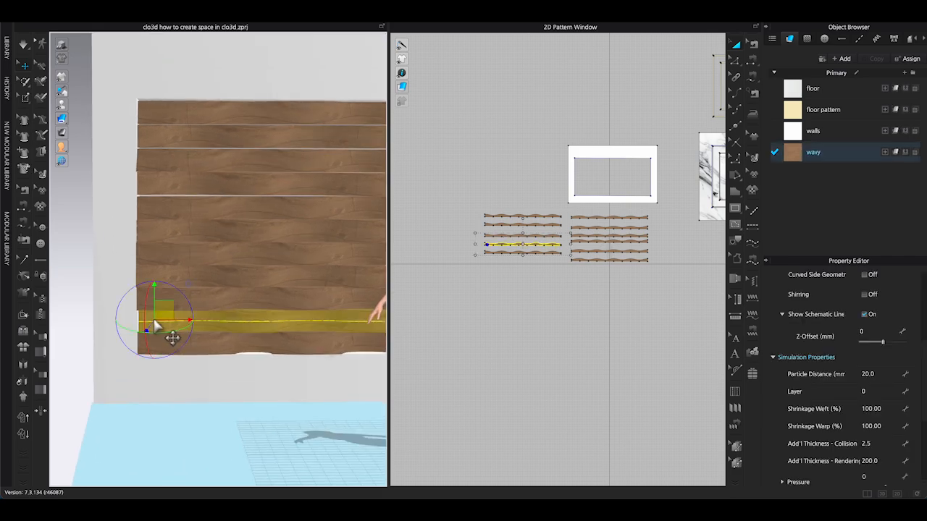
pyautogui.click(150, 207)
pyautogui.click(167, 161)
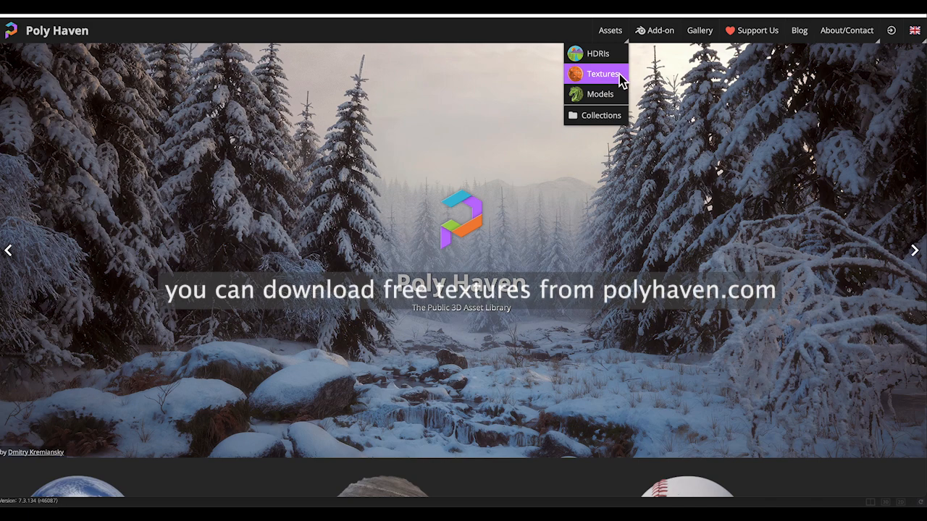
# Switch to the Poly Haven website and filter its Textures library to the Floor category
pyautogui.click(621, 77)
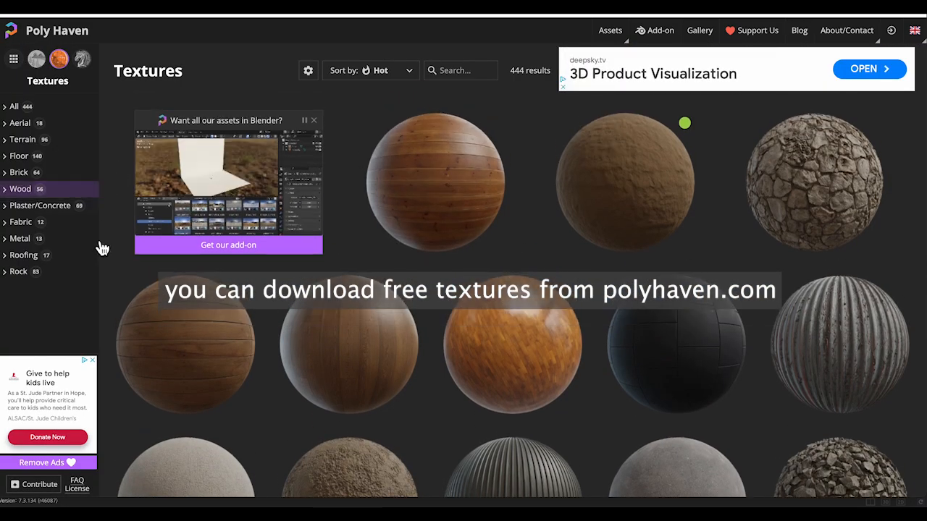
pyautogui.click(94, 362)
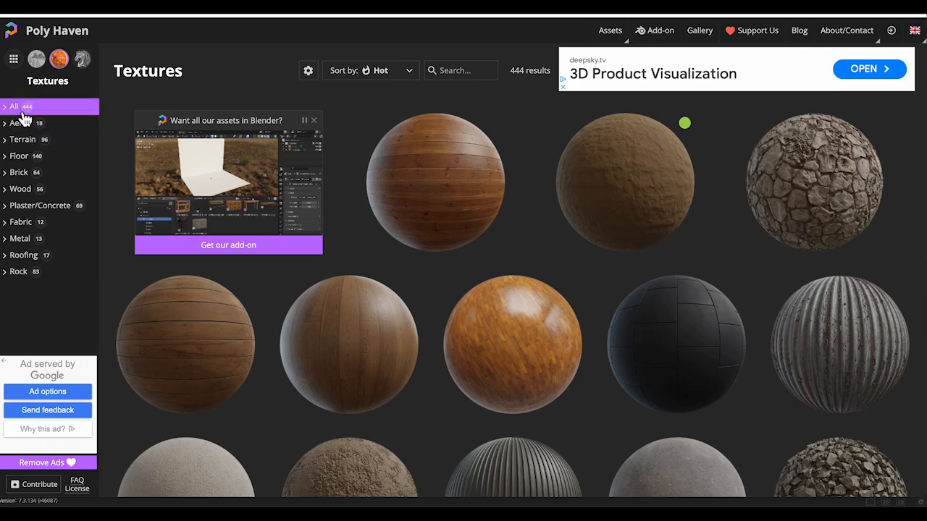
pyautogui.click(22, 156)
pyautogui.scroll(-1, 635, 266)
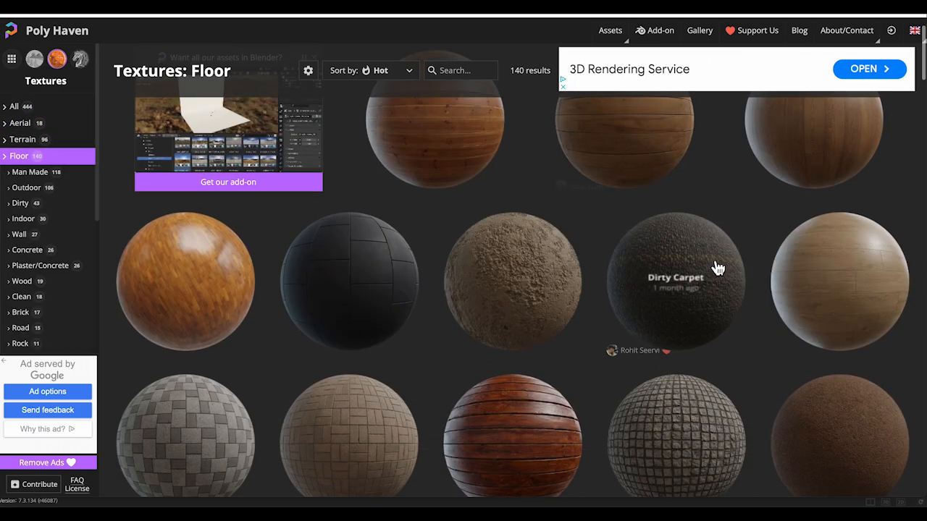
# Open the Laminate Floor 02 texture and set its download format to ZIP
pyautogui.click(816, 261)
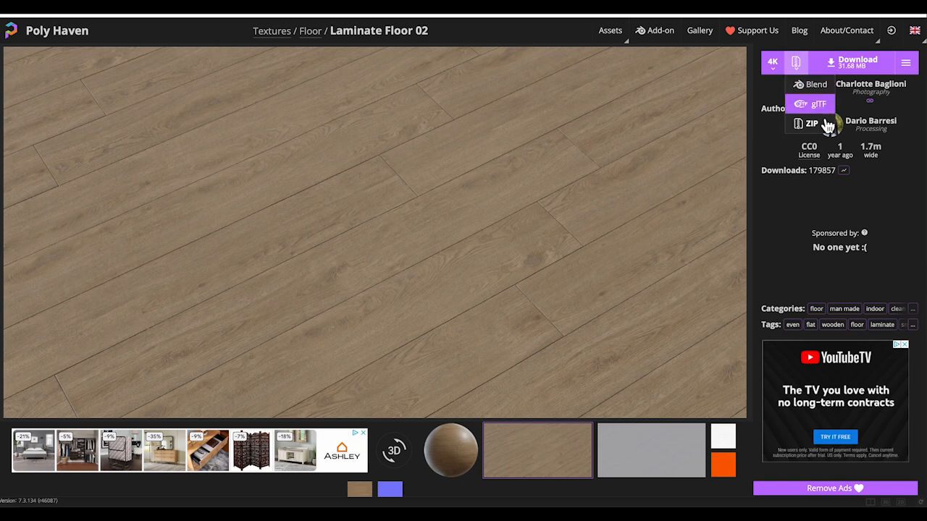
pyautogui.click(827, 122)
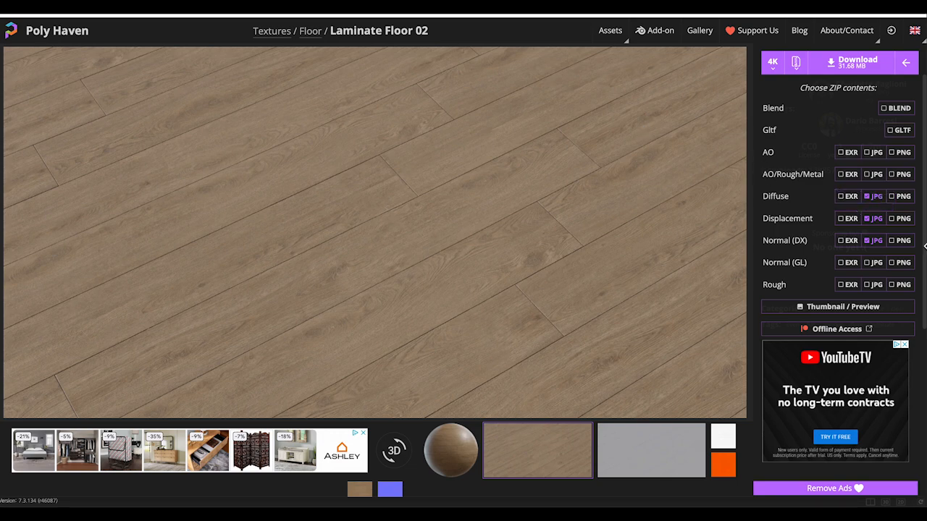
pyautogui.press('super+shift+5')
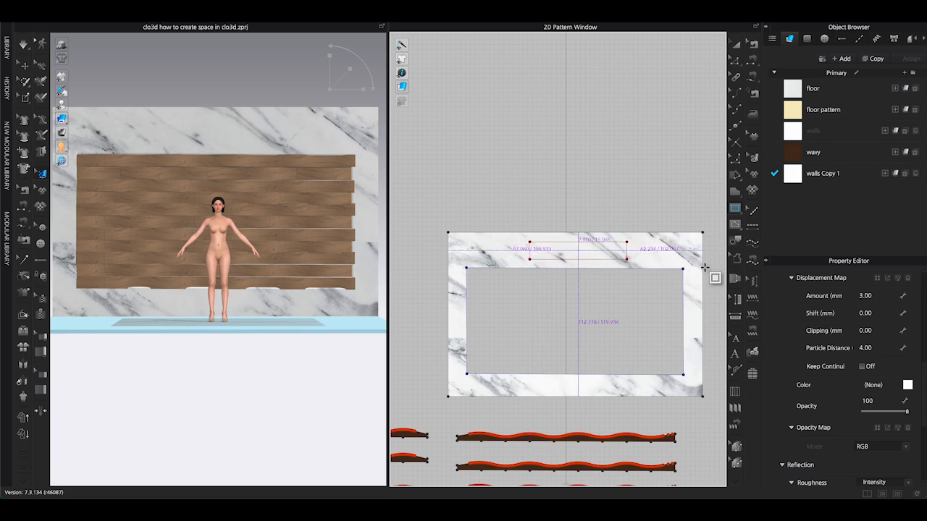
# Select the internal rectangle in the wall's band above the opening and center it horizontally on the wall
pyautogui.scroll(-1, 615, 206)
pyautogui.click(735, 45)
pyautogui.scroll(5, 590, 283)
pyautogui.click(580, 225)
pyautogui.click(578, 221)
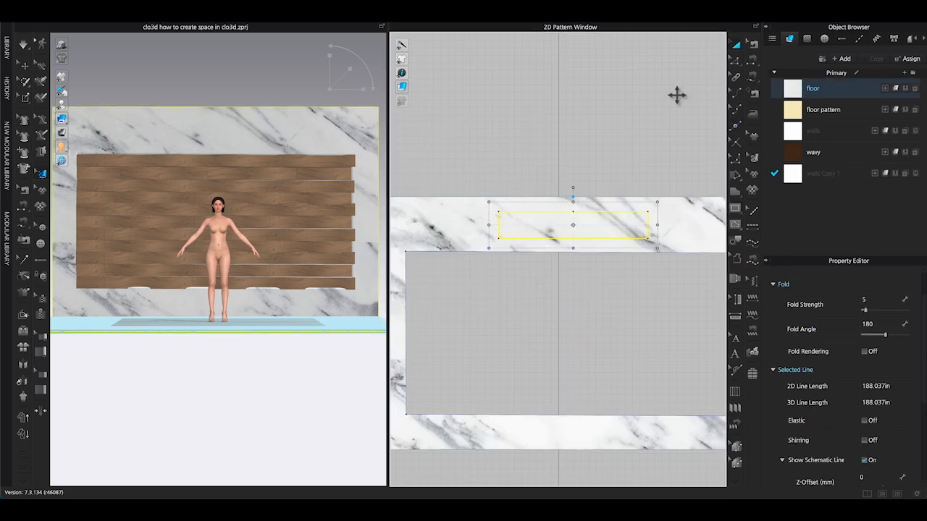
# Cut the internal rectangle above the wall opening into its own piece and assign it the walls Copy 1 fabric
pyautogui.click(735, 60)
pyautogui.scroll(-2, 680, 106)
pyautogui.rightClick(591, 194)
pyautogui.click(580, 194)
pyautogui.keyDown('shift'); pyautogui.click(547, 217); pyautogui.keyUp('shift')
pyautogui.keyDown('shift'); pyautogui.click(528, 206); pyautogui.keyUp('shift')
pyautogui.rightClick(653, 208)
pyautogui.click(715, 311)
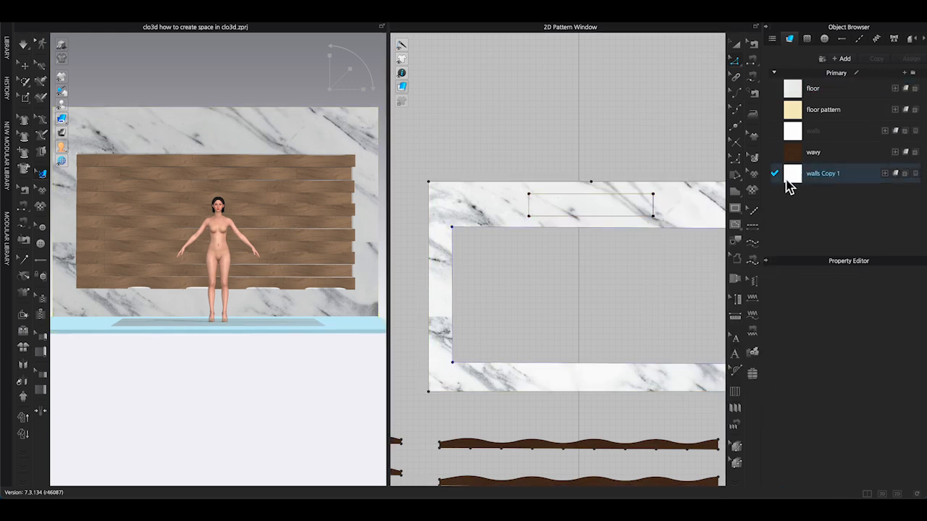
pyautogui.moveTo(796, 177); pyautogui.dragTo(591, 206)
# Give the walls Copy 1 fabric a light beige color
pyautogui.click(823, 174)
pyautogui.scroll(-5, 867, 326)
pyautogui.scroll(-2, 867, 326)
pyautogui.click(908, 367)
pyautogui.scroll(-5, 556, 253)
pyautogui.click(497, 289)
pyautogui.click(413, 377)
pyautogui.moveTo(174, 60)
pyautogui.mouseDown(button='right')
pyautogui.moveTo(186, 75)
pyautogui.moveTo(181, 64)
pyautogui.mouseUp(button='right')
pyautogui.click(823, 174)
pyautogui.scroll(-5, 893, 348)
pyautogui.moveTo(314, 119); pyautogui.dragTo(309, 113, button='right')
pyautogui.click(823, 174)
pyautogui.scroll(-5, 892, 449)
pyautogui.scroll(-3, 890, 447)
# Set the additional rendering thickness of the cut-out rectangle piece to 80
pyautogui.click(735, 45)
pyautogui.click(607, 207)
pyautogui.scroll(-5, 889, 405)
pyautogui.click(887, 426)
pyautogui.write('80')
pyautogui.press('Return')
pyautogui.moveTo(170, 134); pyautogui.dragTo(230, 195, button='right')
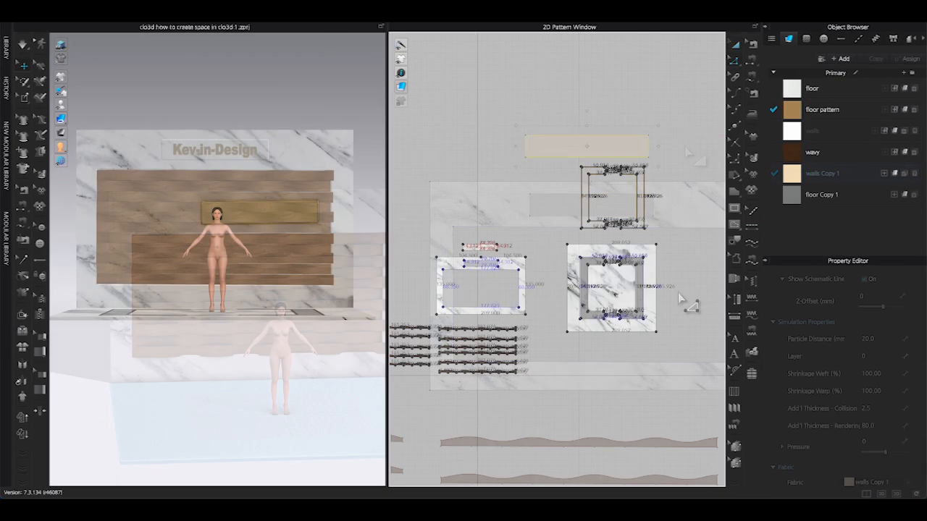
# Create a 205.92 × 135 in rectangle pattern in the empty area below the wavy strips
pyautogui.scroll(-2, 685, 302)
pyautogui.moveTo(685, 302); pyautogui.dragTo(679, 233, button='middle')
pyautogui.scroll(6, 678, 233)
pyautogui.scroll(-6, 675, 194)
pyautogui.moveTo(635, 323); pyautogui.dragTo(707, 211, button='middle')
pyautogui.click(734, 192)
pyautogui.click(518, 256)
pyautogui.write('205.5')
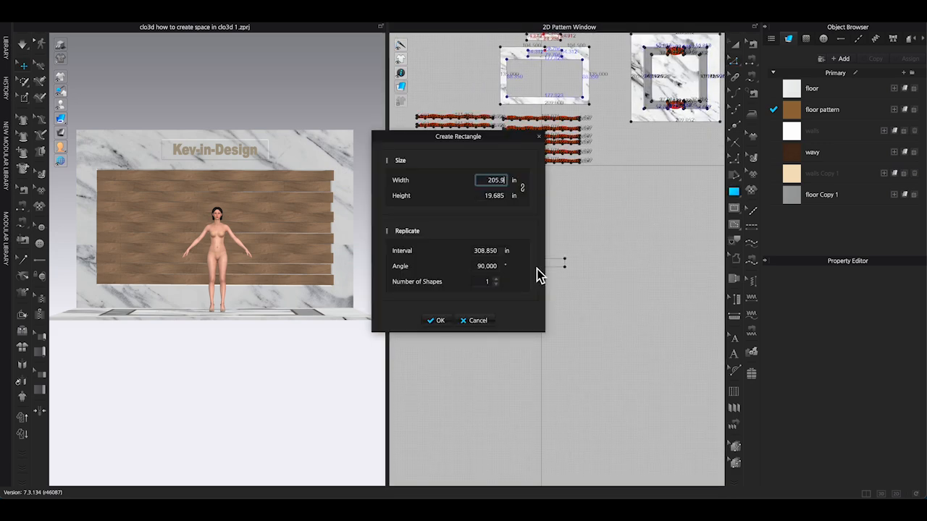
pyautogui.click(438, 321)
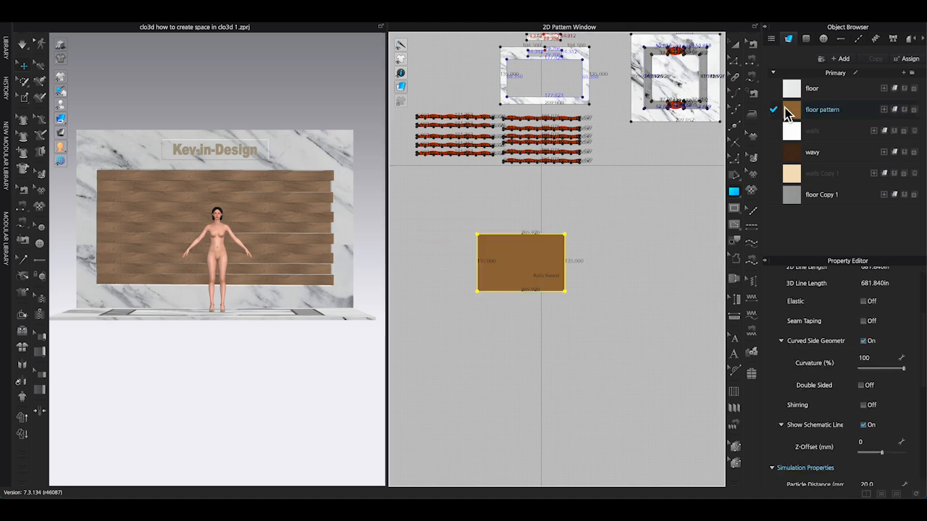
# Apply the floor fabric to the new rectangle and enlarge its marble texture
pyautogui.moveTo(802, 89); pyautogui.dragTo(544, 264)
pyautogui.click(753, 159)
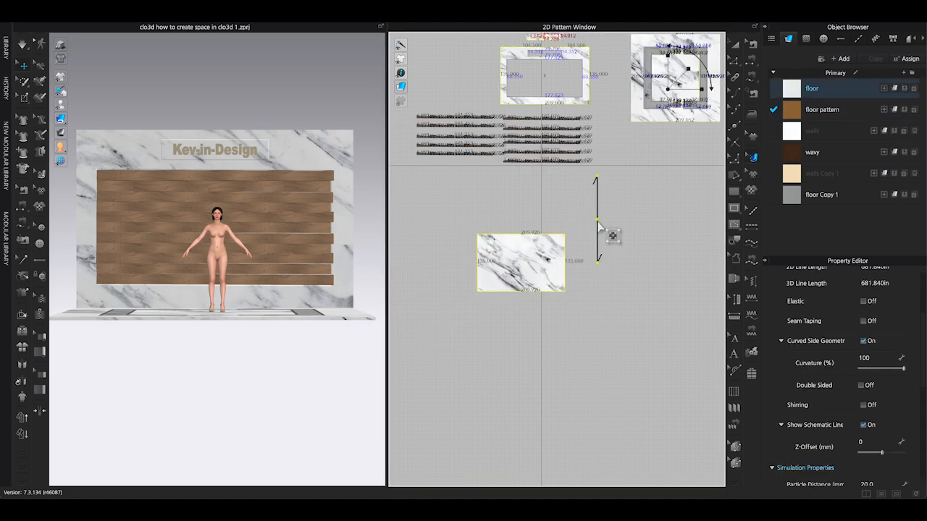
pyautogui.click(599, 282)
pyautogui.scroll(-5, 326, 327)
# Set the new marble panel's additional rendering thickness to 50 and move it up beside the stage
pyautogui.click(735, 45)
pyautogui.click(572, 100)
pyautogui.scroll(-5, 879, 378)
pyautogui.click(536, 271)
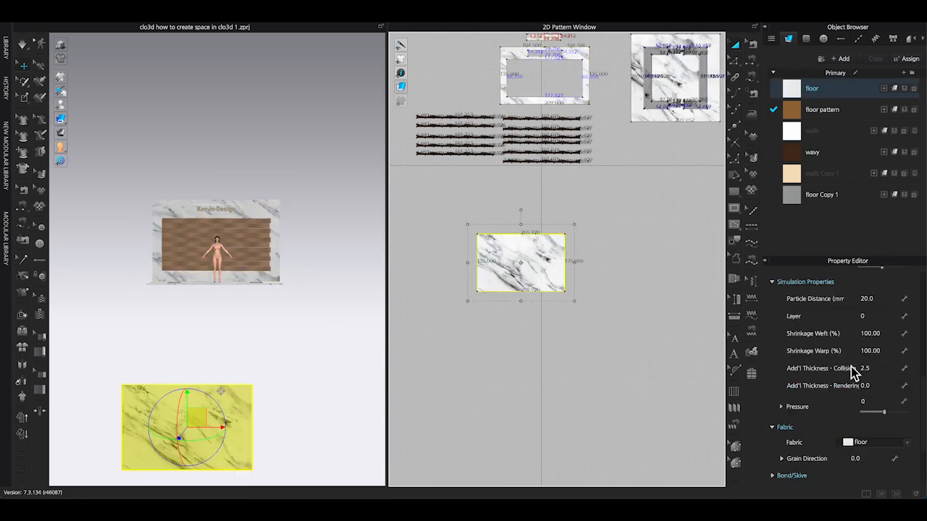
pyautogui.moveTo(202, 414); pyautogui.dragTo(295, 223)
# Position the marble panel at a right angle to the wood-slat wall as a side wall on the floor's edge
pyautogui.moveTo(294, 222); pyautogui.dragTo(323, 282, button='right')
pyautogui.moveTo(323, 282); pyautogui.dragTo(267, 282)
pyautogui.moveTo(339, 311); pyautogui.dragTo(290, 217, button='right')
pyautogui.scroll(4, 347, 391)
pyautogui.moveTo(347, 390); pyautogui.dragTo(357, 364, button='right')
pyautogui.click(357, 365)
# Turn off curved side geometry for the marble side wall
pyautogui.click(292, 316)
pyautogui.scroll(-3, 867, 397)
pyautogui.click(863, 391)
pyautogui.scroll(4, 340, 296)
pyautogui.moveTo(347, 297); pyautogui.dragTo(271, 362, button='right')
pyautogui.click(253, 360)
pyautogui.scroll(-5, 867, 400)
pyautogui.scroll(-5, 238, 424)
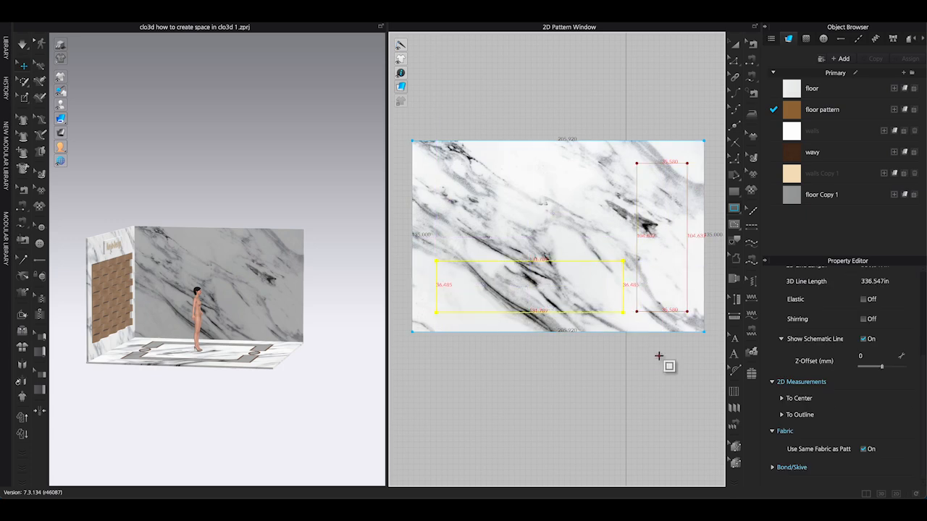
# Place two internal rectangles of about 63.2 × 27.5 in side by side above the side wall's wide lower rectangle
pyautogui.scroll(2, 451, 207)
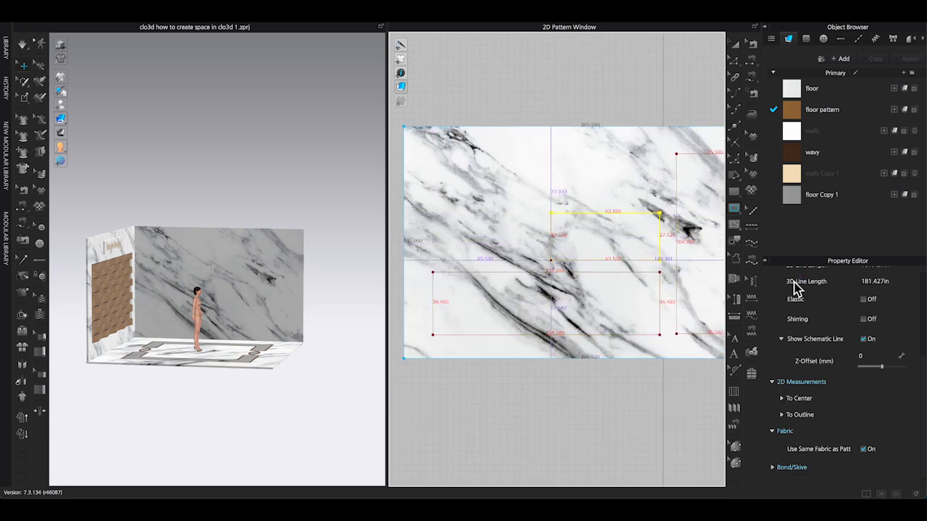
pyautogui.click(487, 238)
pyautogui.click(717, 278)
pyautogui.scroll(-4, 713, 246)
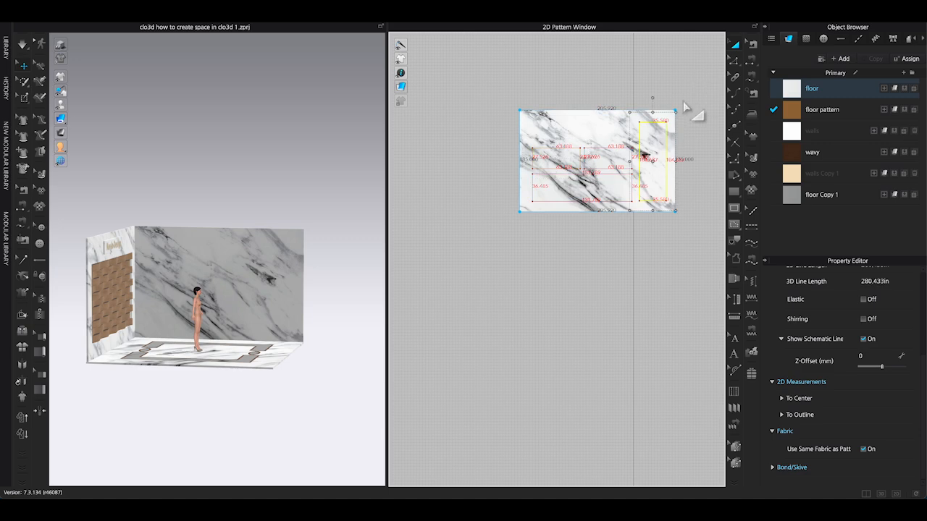
# Draw a rectangle about 132.5 × 26.4 in on the side wall above the two smaller rectangles
pyautogui.click(682, 90)
pyautogui.scroll(3, 629, 102)
pyautogui.moveTo(629, 108); pyautogui.dragTo(605, 120, button='middle')
pyautogui.click(734, 192)
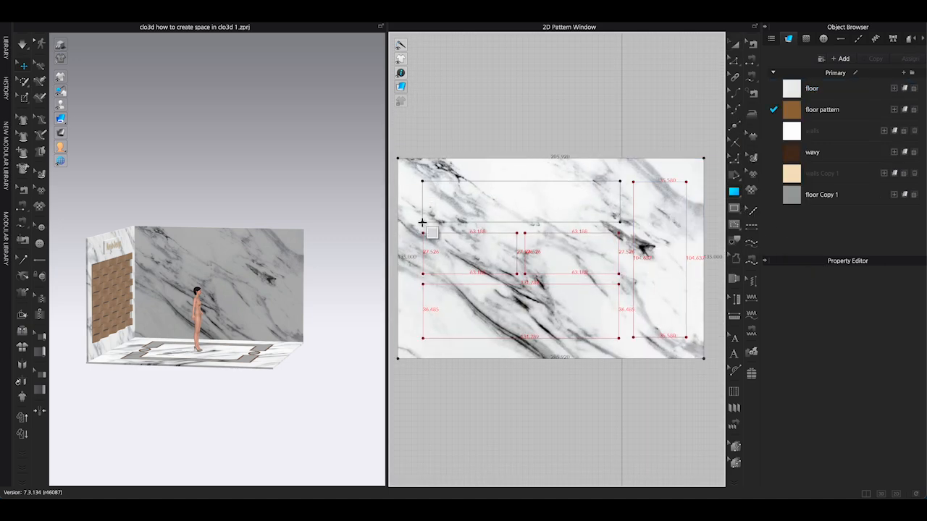
pyautogui.moveTo(423, 221); pyautogui.dragTo(422, 221)
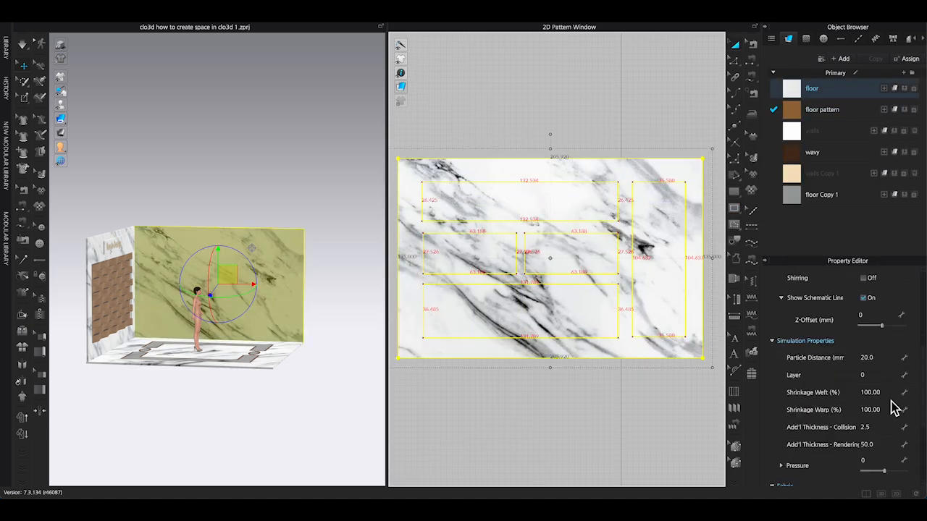
# Set the side wall's additional rendering thickness to 1000
pyautogui.scroll(-2, 894, 408)
pyautogui.click(885, 415)
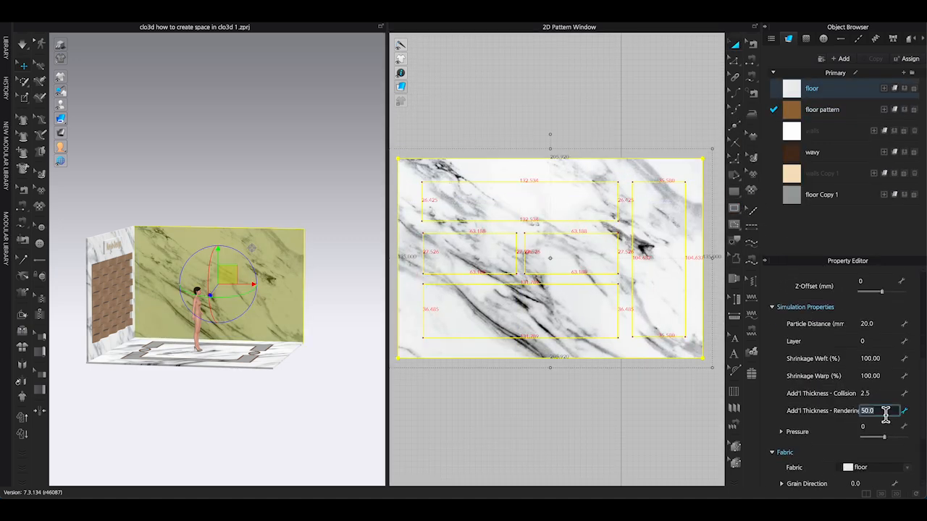
pyautogui.moveTo(340, 315)
pyautogui.mouseDown(button='right')
pyautogui.moveTo(320, 321)
pyautogui.moveTo(330, 319)
pyautogui.mouseUp(button='right')
pyautogui.click(890, 418)
pyautogui.write('1000')
pyautogui.press('Return')
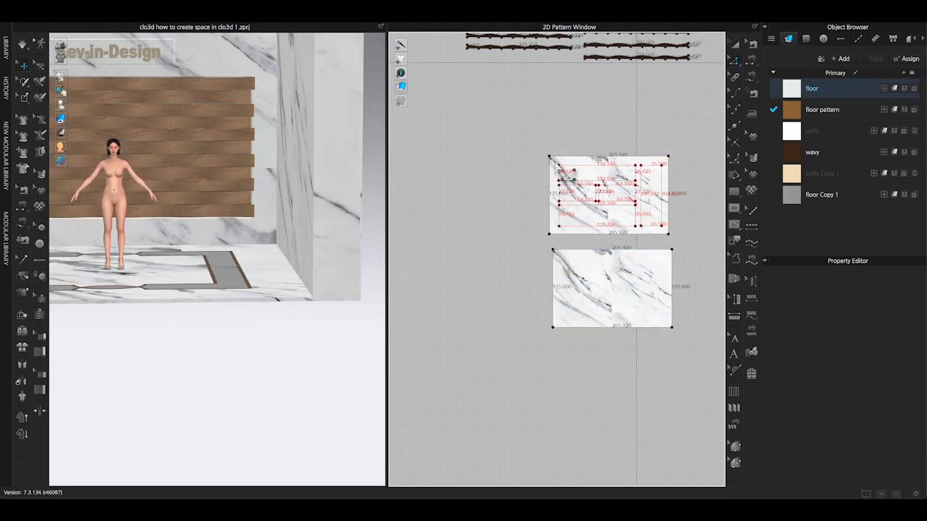
# Cut the internal rectangles out of the side wall and delete the cut-out pieces
pyautogui.click(606, 234)
pyautogui.rightClick(601, 227)
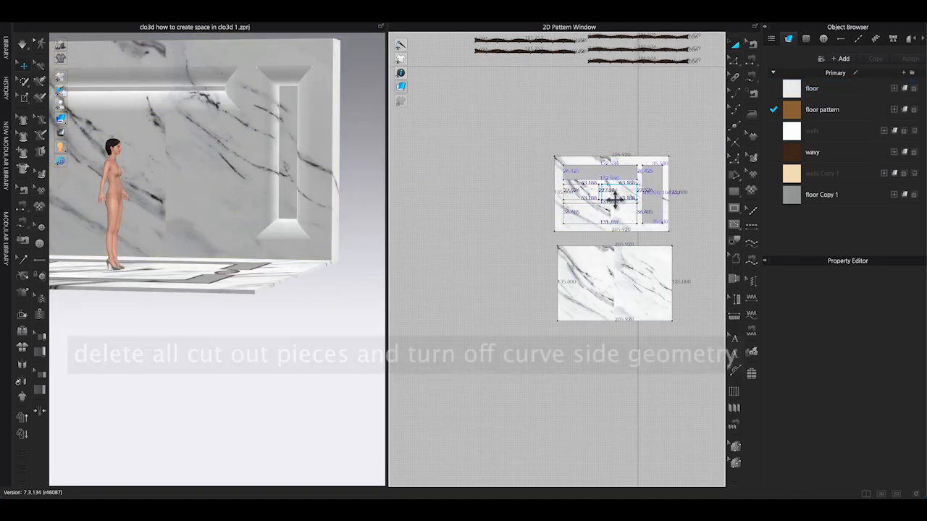
pyautogui.click(595, 210)
# Turn off curved side geometry on the side wall with the cut-out openings and check its edges in 3D
pyautogui.click(631, 171)
pyautogui.scroll(3, 890, 403)
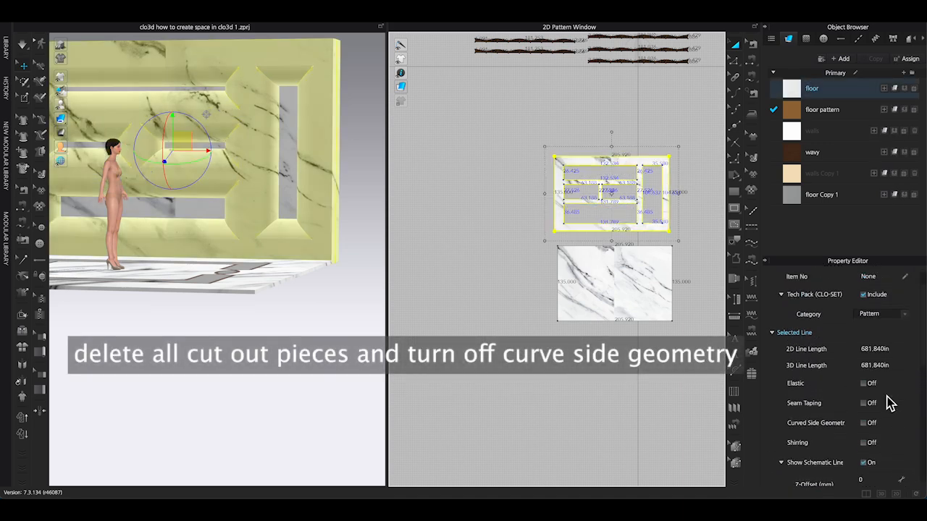
pyautogui.scroll(-3, 890, 403)
pyautogui.click(864, 352)
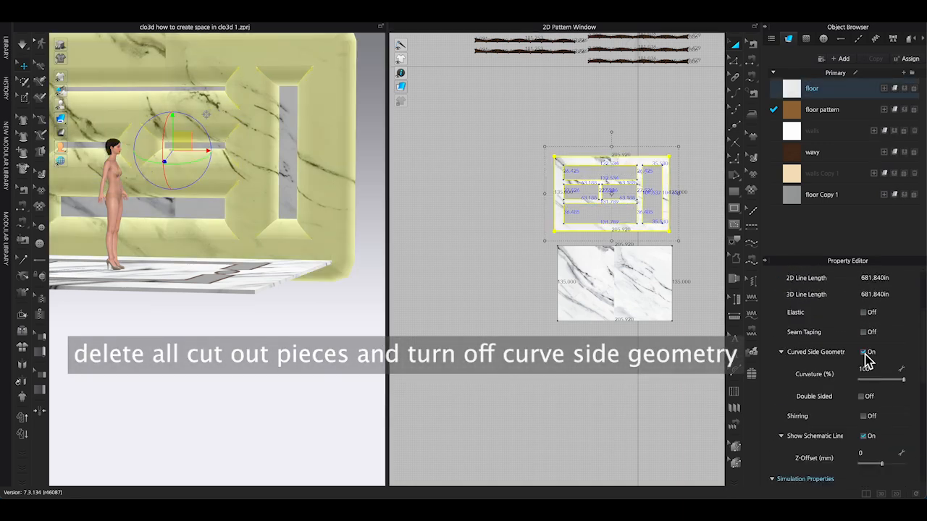
pyautogui.click(864, 354)
pyautogui.click(515, 294)
pyautogui.click(307, 356)
pyautogui.press('2')
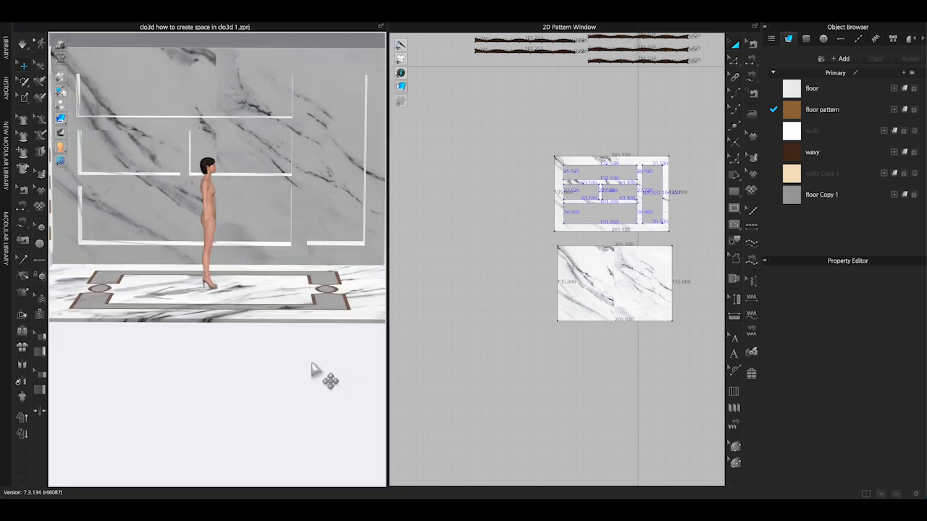
pyautogui.moveTo(311, 362); pyautogui.dragTo(311, 371, button='right')
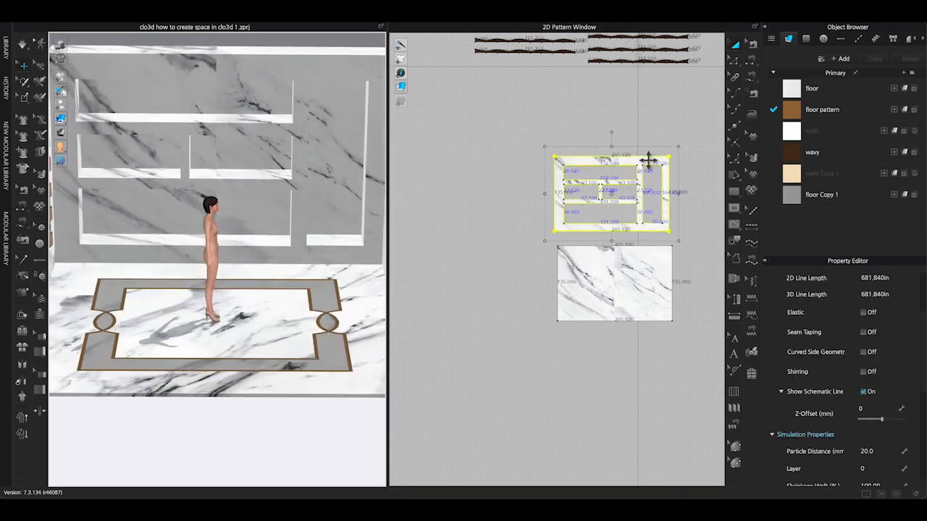
pyautogui.click(648, 161)
pyautogui.click(840, 95)
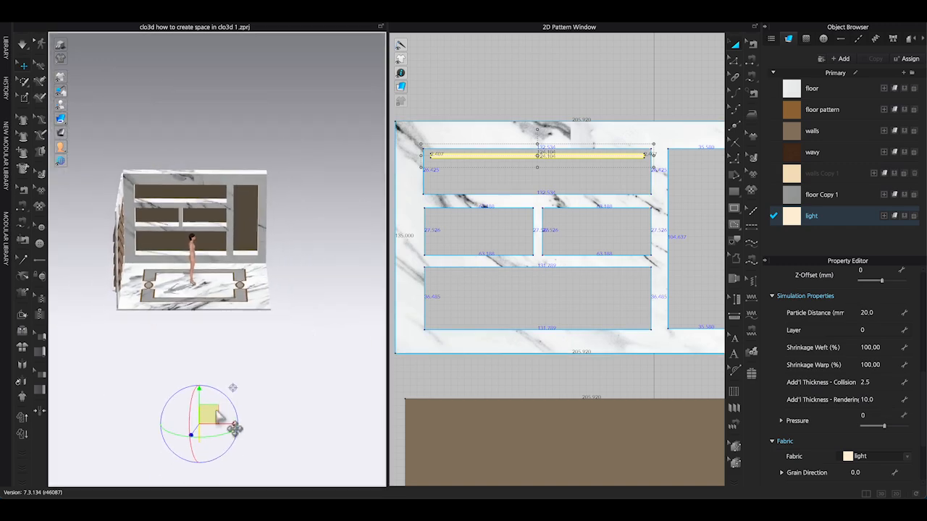
# Move the light-fabric strip into the side wall's upper opening and slim it to about 0.63 in tall
pyautogui.moveTo(182, 144); pyautogui.dragTo(216, 116)
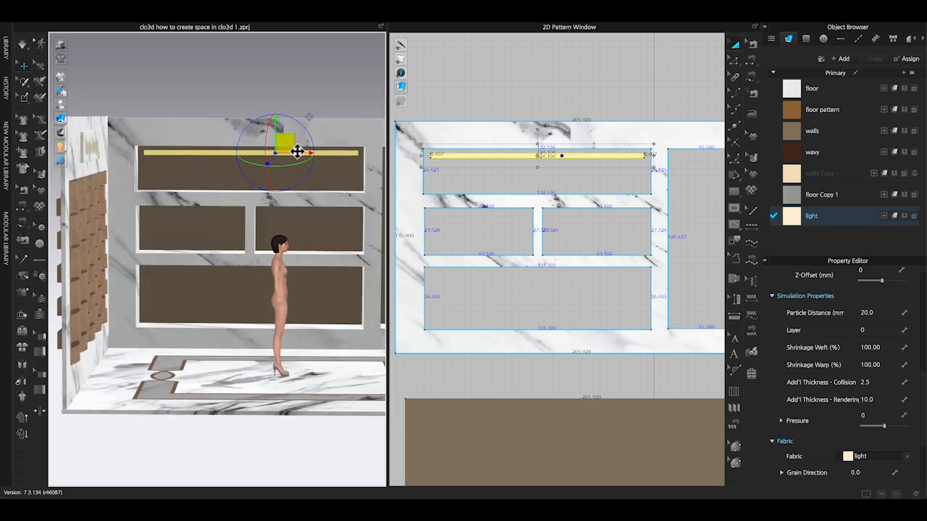
pyautogui.scroll(5, 847, 356)
pyautogui.scroll(5, 557, 147)
pyautogui.moveTo(561, 173); pyautogui.dragTo(550, 161)
pyautogui.click(563, 178)
pyautogui.scroll(-10, 607, 211)
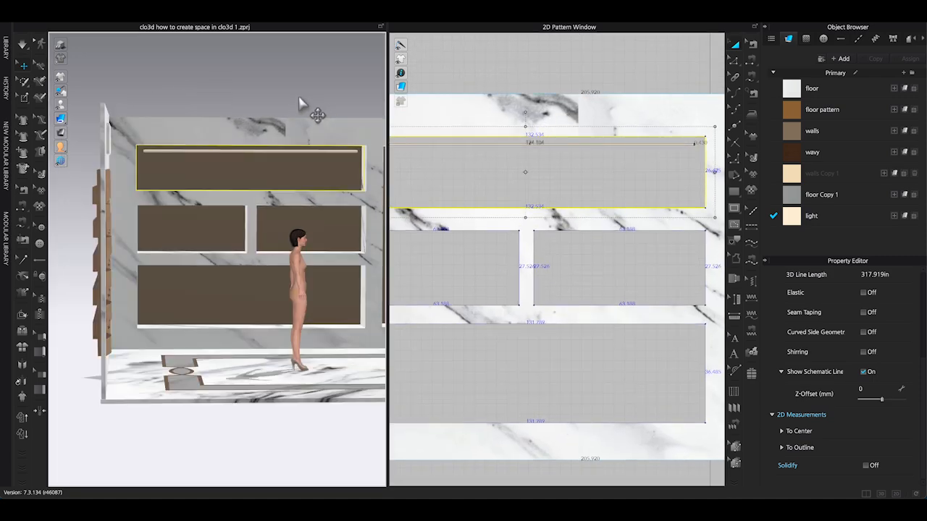
# Copy the light strip to the lower opening and the light frame into the left one of the two middle openings
pyautogui.click(280, 149)
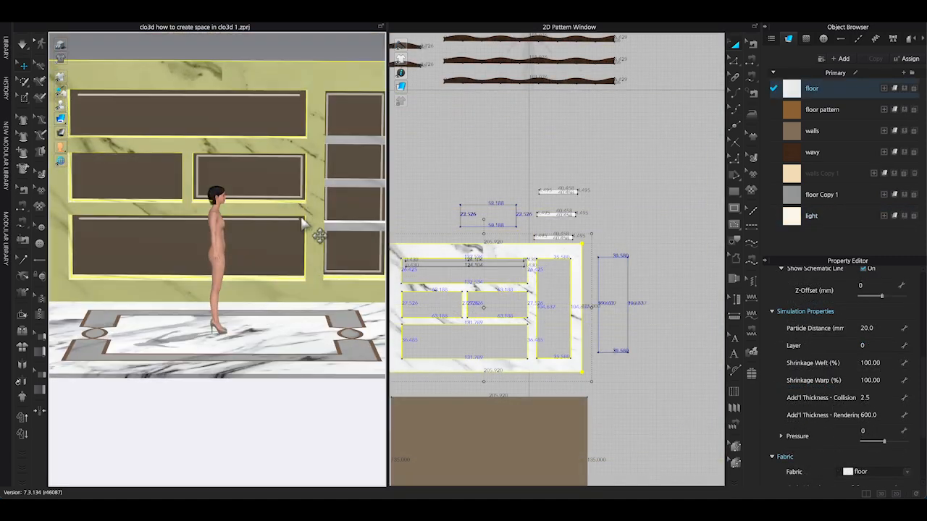
pyautogui.click(299, 196)
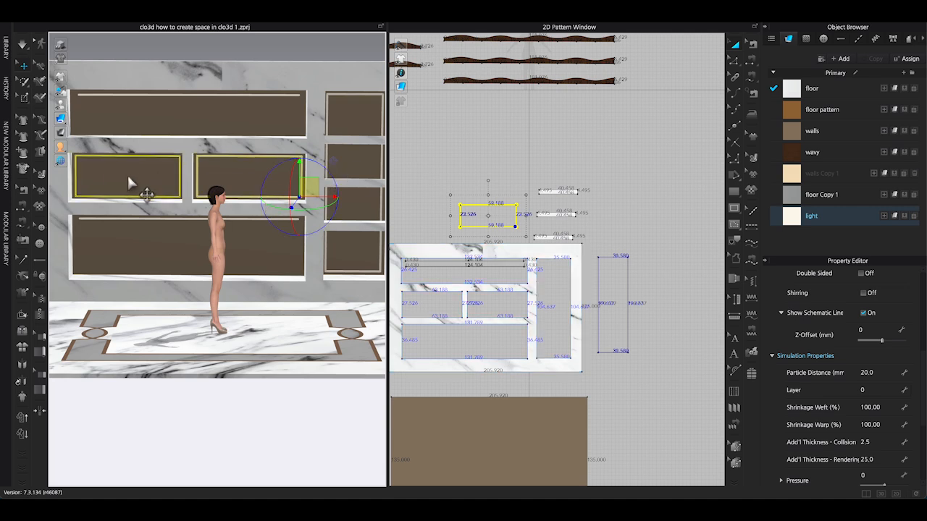
pyautogui.click(289, 44)
pyautogui.moveTo(288, 42); pyautogui.dragTo(314, 54, button='right')
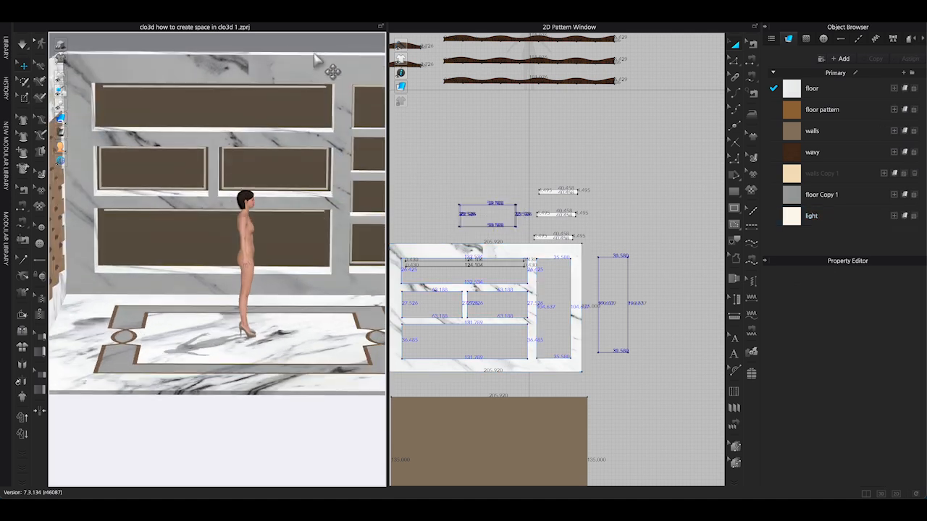
# Check the light strip in the lower opening and start a render of the room
pyautogui.click(222, 218)
pyautogui.click(290, 45)
pyautogui.moveTo(320, 283); pyautogui.dragTo(302, 263, button='right')
pyautogui.click(306, 236)
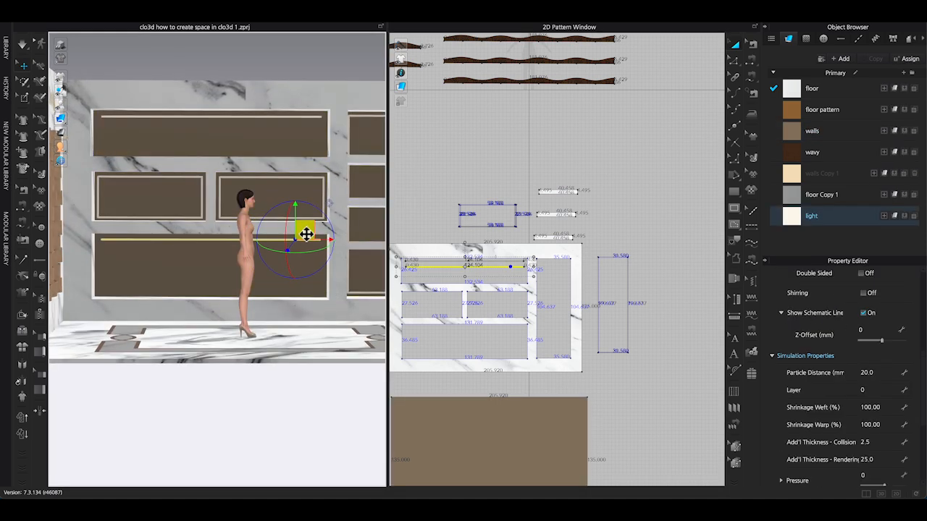
pyautogui.click(303, 73)
pyautogui.click(435, 32)
pyautogui.click(734, 47)
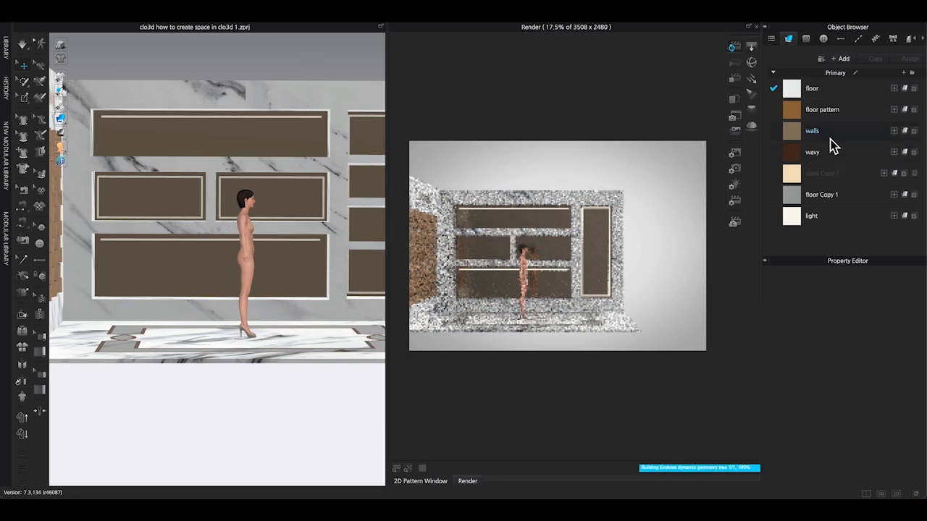
# Rename the floor fabric to "floor and walls"
pyautogui.click(817, 90)
pyautogui.doubleClick(814, 89)
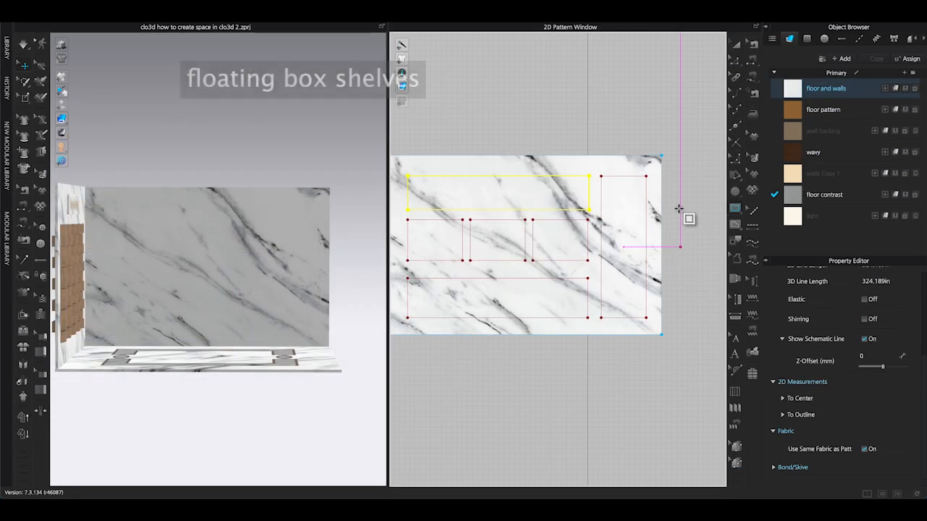
# Clone all the internal rectangles of the marble wall as patterns and place them below the wall
pyautogui.scroll(-3, 689, 203)
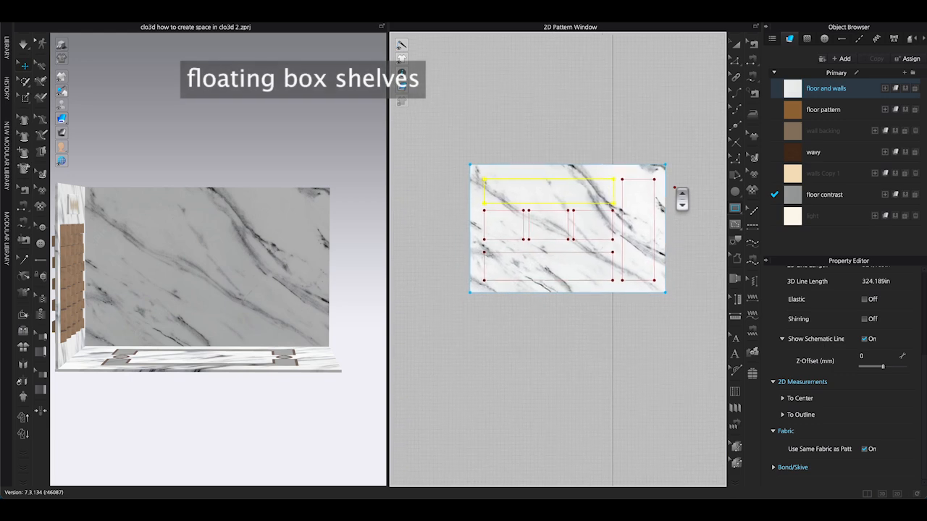
pyautogui.click(739, 47)
pyautogui.keyDown('shift'); pyautogui.click(642, 205); pyautogui.keyUp('shift')
pyautogui.keyDown('shift'); pyautogui.click(594, 225); pyautogui.keyUp('shift')
pyautogui.keyDown('shift'); pyautogui.click(548, 223); pyautogui.keyUp('shift')
pyautogui.keyDown('shift'); pyautogui.click(511, 224); pyautogui.keyUp('shift')
pyautogui.rightClick(545, 259)
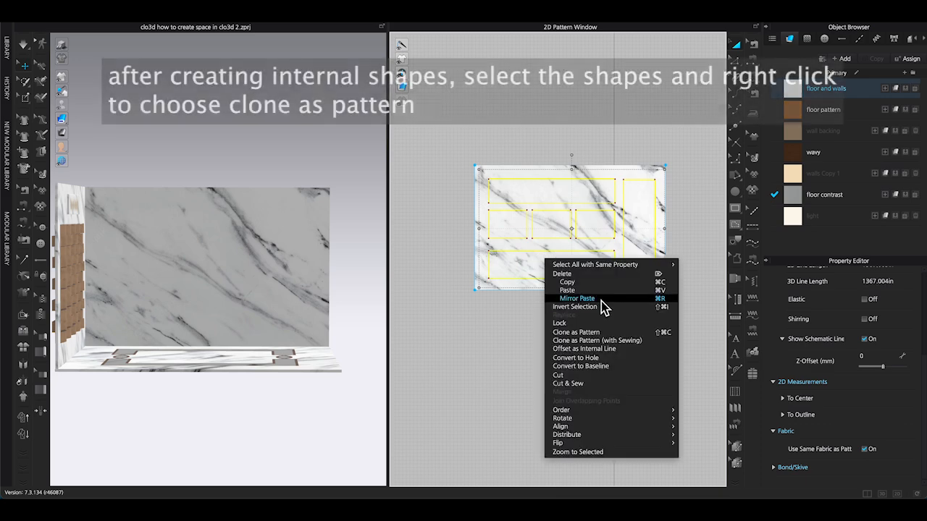
pyautogui.click(600, 334)
pyautogui.click(571, 356)
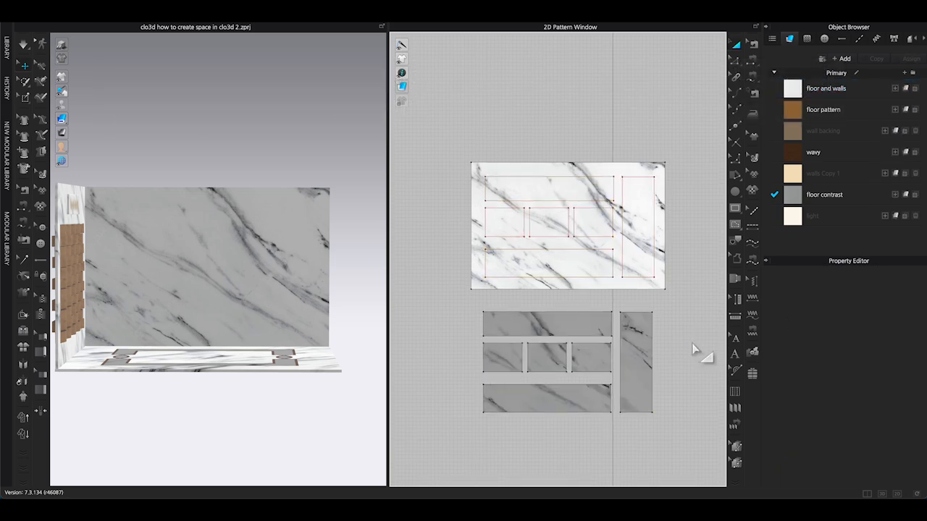
# Assign the floor and walls fabric to the cloned shelf pieces
pyautogui.moveTo(684, 354); pyautogui.dragTo(682, 284, button='middle')
pyautogui.moveTo(641, 307); pyautogui.dragTo(674, 232)
pyautogui.click(904, 89)
pyautogui.click(614, 372)
pyautogui.scroll(3, 616, 377)
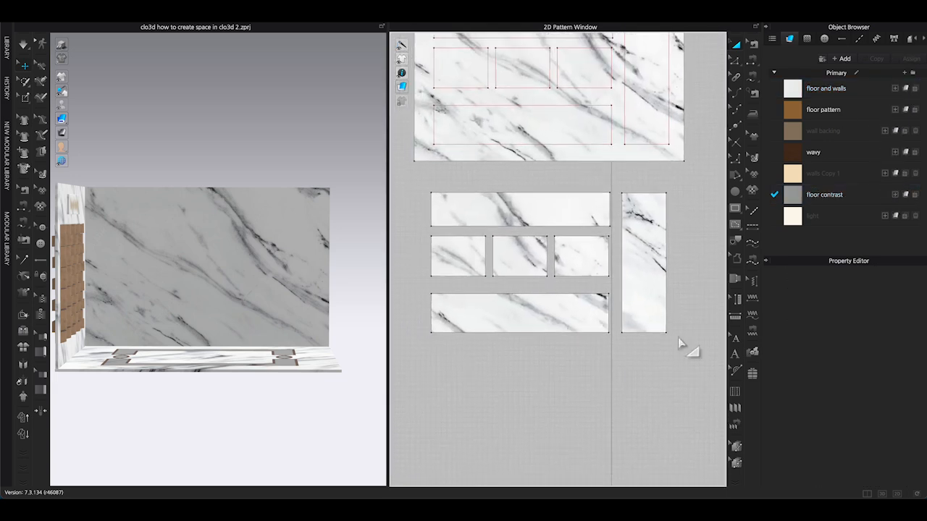
# Offset the outlines of all the cloned shelf pieces inward by 1 in as internal lines
pyautogui.moveTo(437, 384); pyautogui.dragTo(674, 240)
pyautogui.rightClick(724, 239)
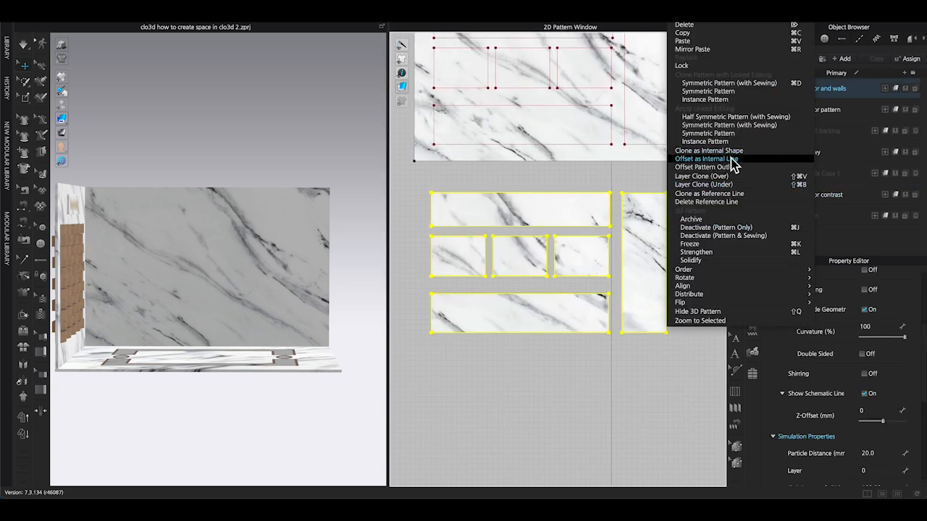
pyautogui.click(740, 165)
pyautogui.write('1')
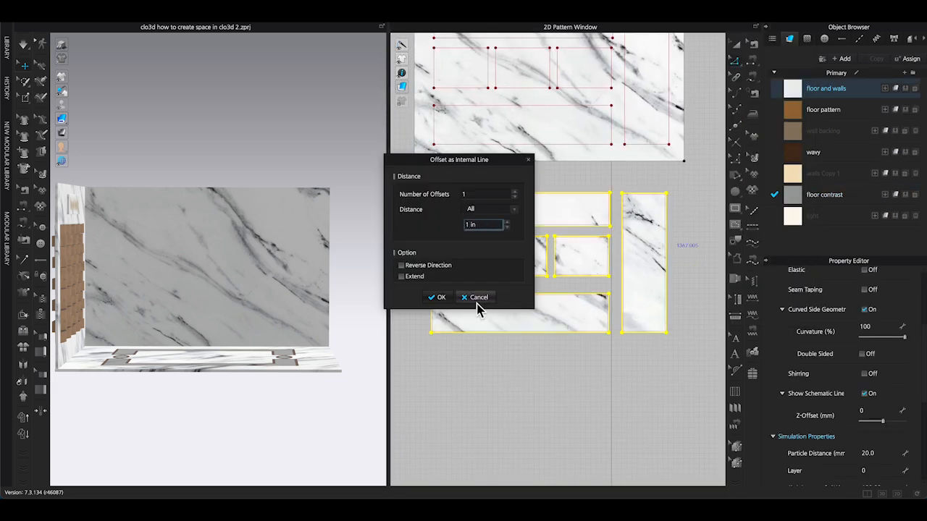
pyautogui.click(438, 298)
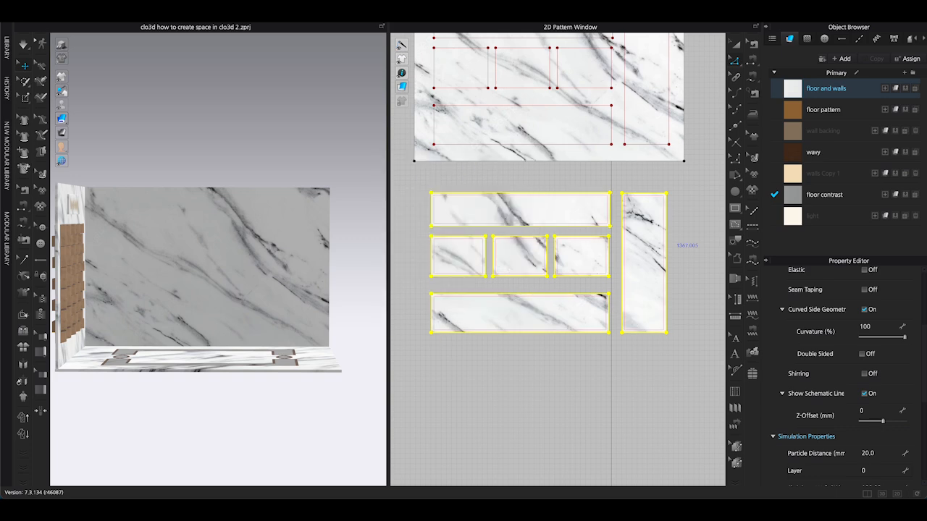
# Cut the shelf pieces along their offset internal lines and delete the inner pieces, leaving hollow rectangular frames
pyautogui.click(633, 330)
pyautogui.rightClick(637, 331)
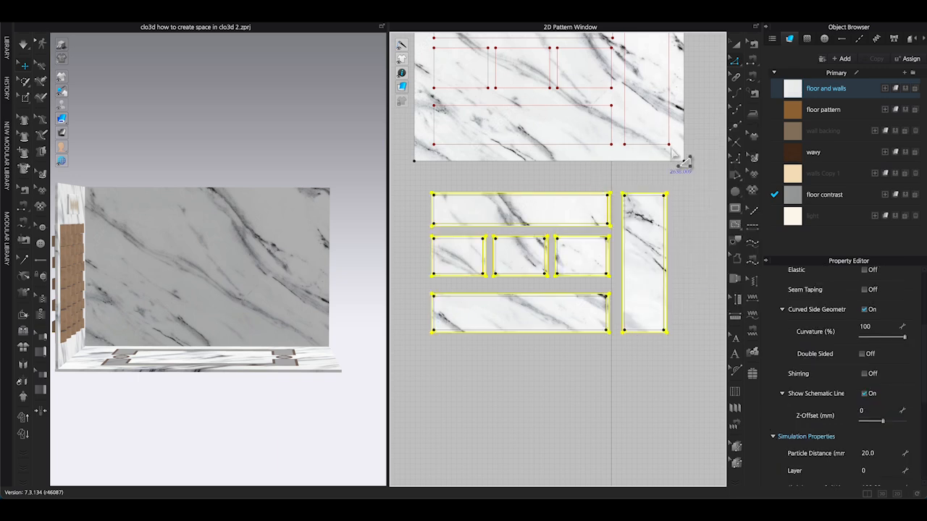
pyautogui.click(738, 44)
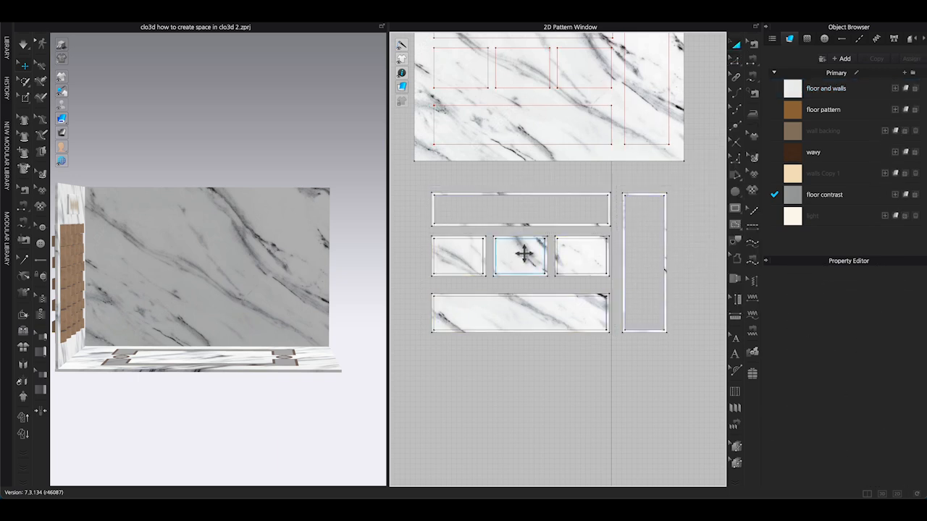
pyautogui.click(462, 257)
pyautogui.press('Delete')
pyautogui.click(483, 309)
pyautogui.press('Delete')
pyautogui.click(595, 255)
pyautogui.press('Delete')
# Select all six hollow frames and line them up against the face of the marble side wall in 3D
pyautogui.click(736, 61)
pyautogui.moveTo(414, 179); pyautogui.dragTo(677, 341)
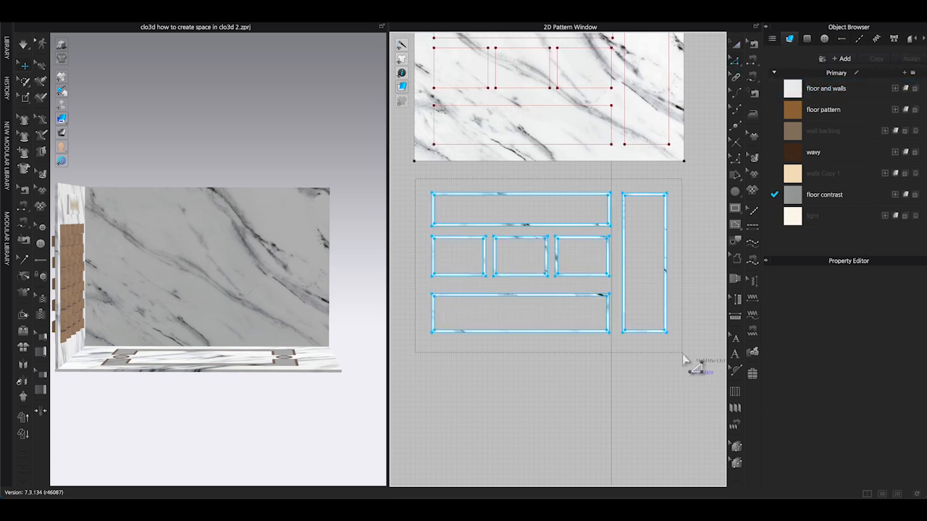
pyautogui.scroll(-10, 243, 467)
pyautogui.press('5')
pyautogui.scroll(5, 268, 333)
pyautogui.click(262, 304)
pyautogui.moveTo(410, 179); pyautogui.dragTo(675, 369)
pyautogui.moveTo(250, 292); pyautogui.dragTo(225, 170)
pyautogui.moveTo(344, 246); pyautogui.dragTo(308, 143, button='right')
pyautogui.press('6')
pyautogui.moveTo(317, 272); pyautogui.dragTo(344, 220, button='middle')
pyautogui.moveTo(290, 242); pyautogui.dragTo(294, 239)
pyautogui.moveTo(295, 239); pyautogui.dragTo(362, 297, button='right')
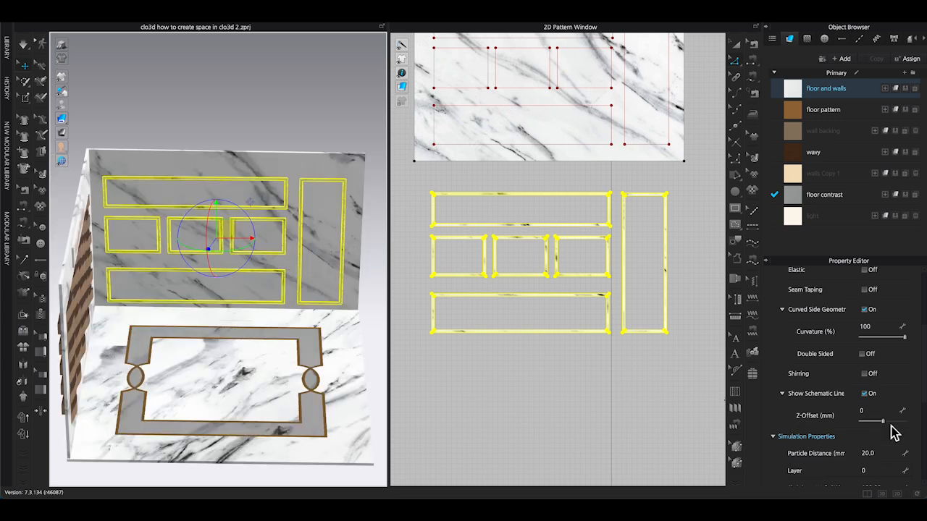
# Set the additional rendering thickness of all the shelf frames to 400 mm
pyautogui.scroll(-5, 897, 443)
pyautogui.click(887, 407)
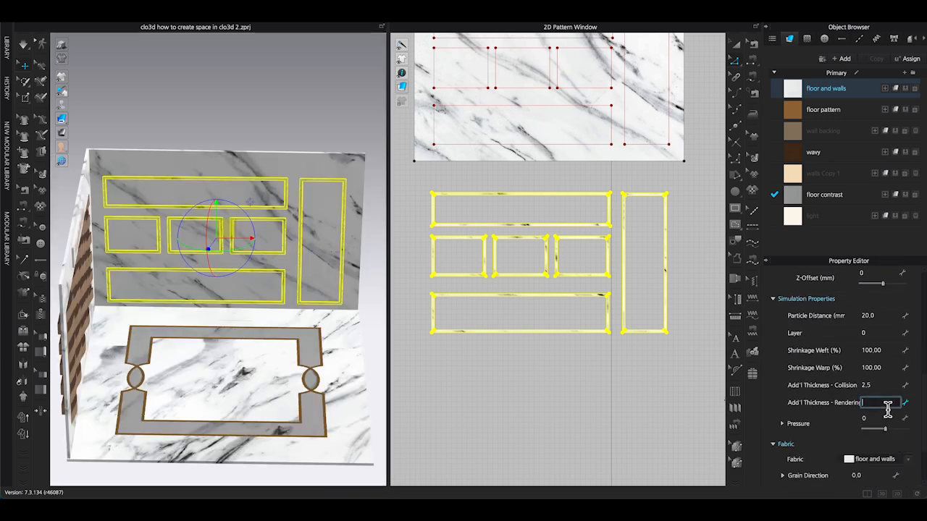
pyautogui.write('400')
pyautogui.press('Return')
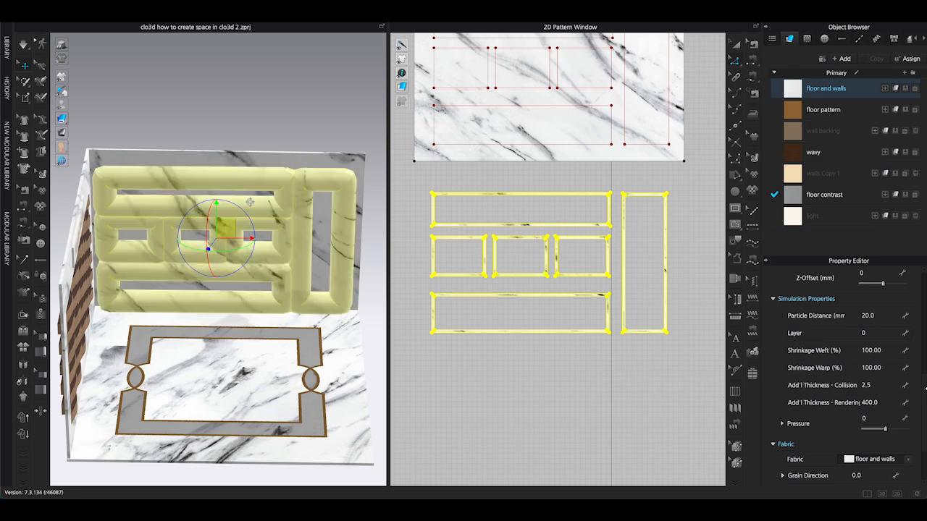
# Turn off Curved Side Geometry for the selected shelf frames
pyautogui.scroll(5, 884, 387)
pyautogui.scroll(3, 883, 387)
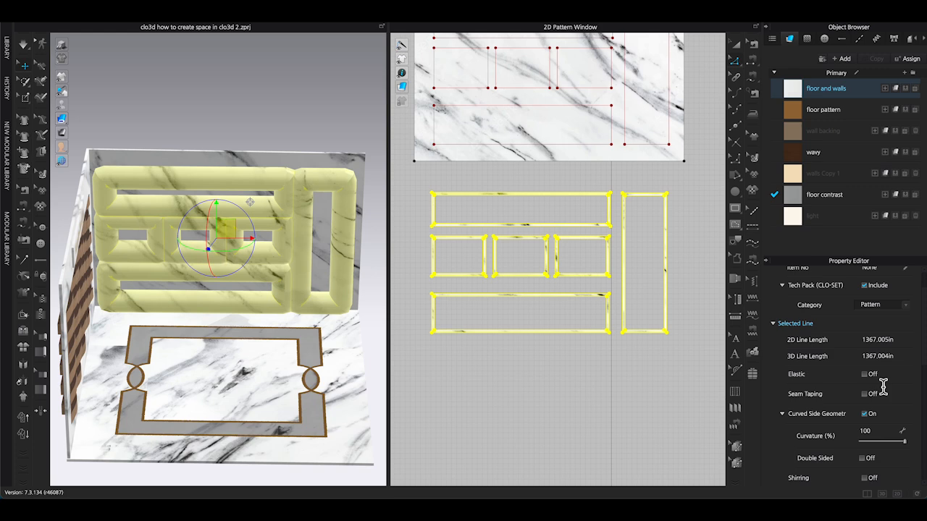
pyautogui.click(865, 415)
# Examine the shelf wall, the slatted sign wall and the floor of the stage from several angles in 3D
pyautogui.moveTo(312, 125); pyautogui.dragTo(253, 114, button='right')
pyautogui.scroll(-2, 252, 114)
pyautogui.moveTo(269, 224); pyautogui.dragTo(307, 246, button='right')
pyautogui.press('2')
pyautogui.moveTo(269, 230); pyautogui.dragTo(278, 234)
pyautogui.moveTo(278, 233); pyautogui.dragTo(367, 276, button='right')
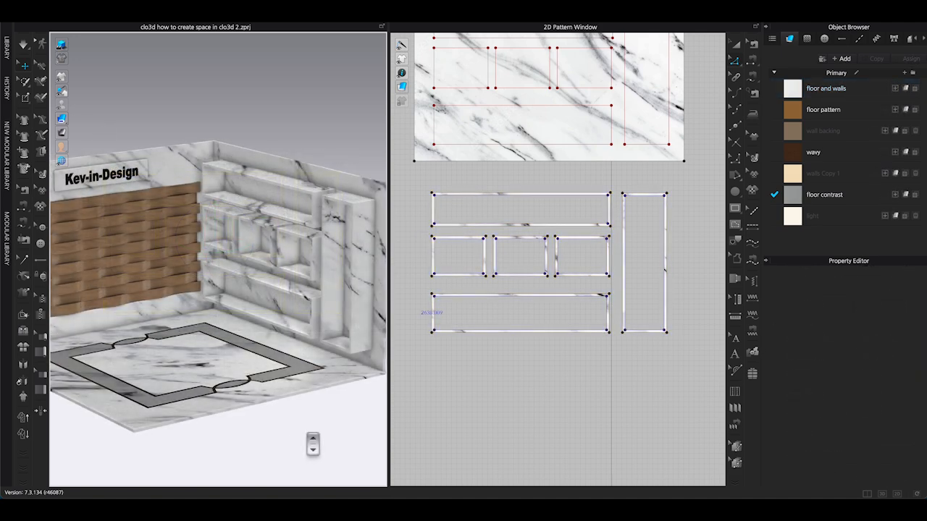
pyautogui.scroll(5, 312, 444)
pyautogui.scroll(1, 330, 279)
pyautogui.moveTo(328, 109); pyautogui.dragTo(268, 113, button='middle')
pyautogui.moveTo(328, 116); pyautogui.dragTo(324, 121, button='right')
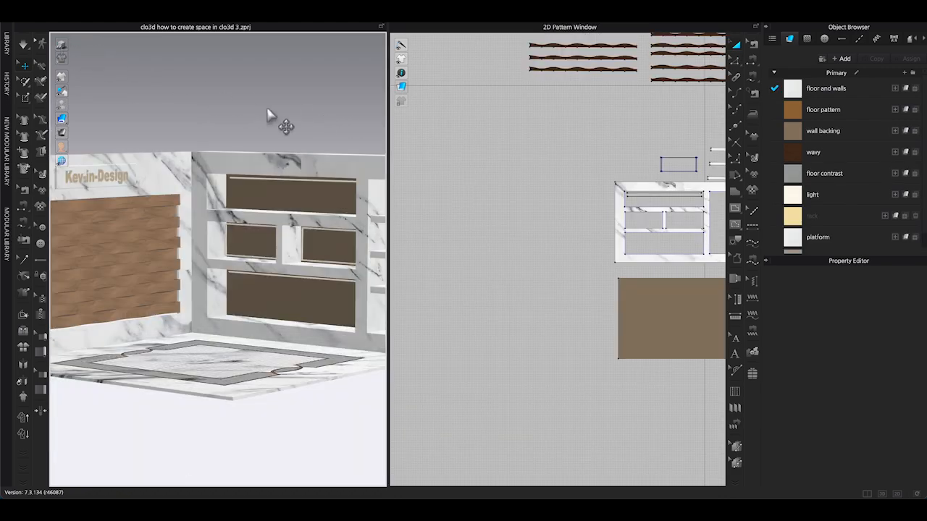
pyautogui.moveTo(269, 113); pyautogui.dragTo(239, 108, button='right')
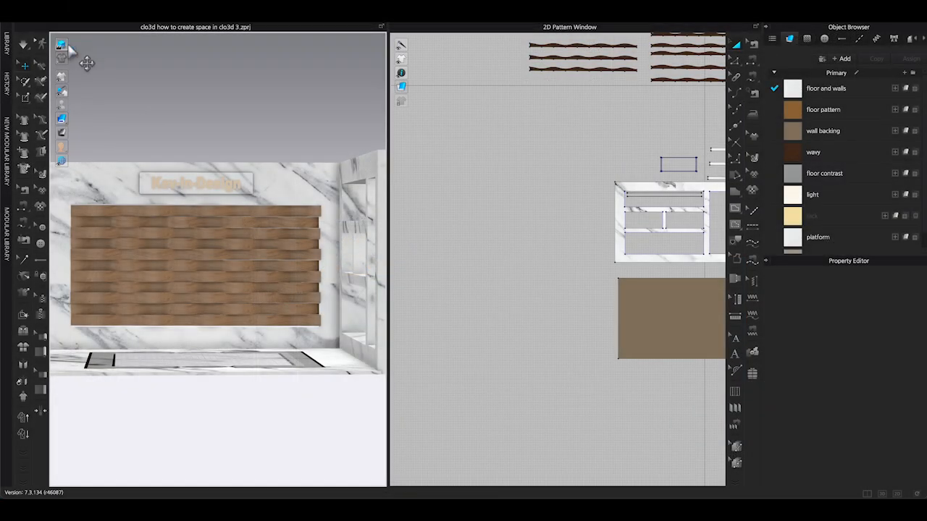
pyautogui.moveTo(70, 49); pyautogui.dragTo(246, 105, button='right')
pyautogui.moveTo(246, 105); pyautogui.dragTo(195, 95, button='middle')
# Paste a copy of the marble wall with openings beside the original and display the pattern line lengths
pyautogui.moveTo(526, 180); pyautogui.dragTo(460, 170, button='middle')
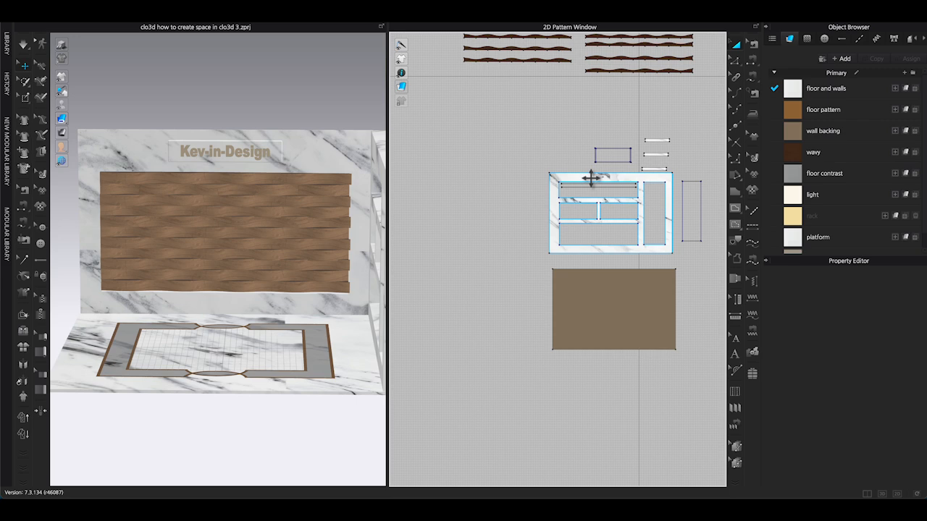
pyautogui.click(590, 179)
pyautogui.hotkey('ctrl', 'v')
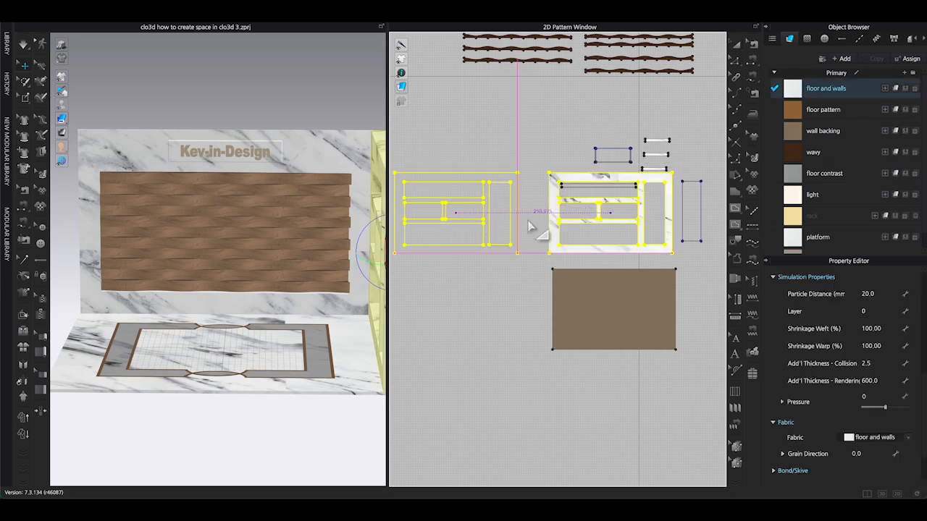
pyautogui.click(528, 221)
pyautogui.moveTo(402, 73)
pyautogui.scroll(-1, 432, 74)
pyautogui.scroll(1, 444, 74)
pyautogui.click(445, 74)
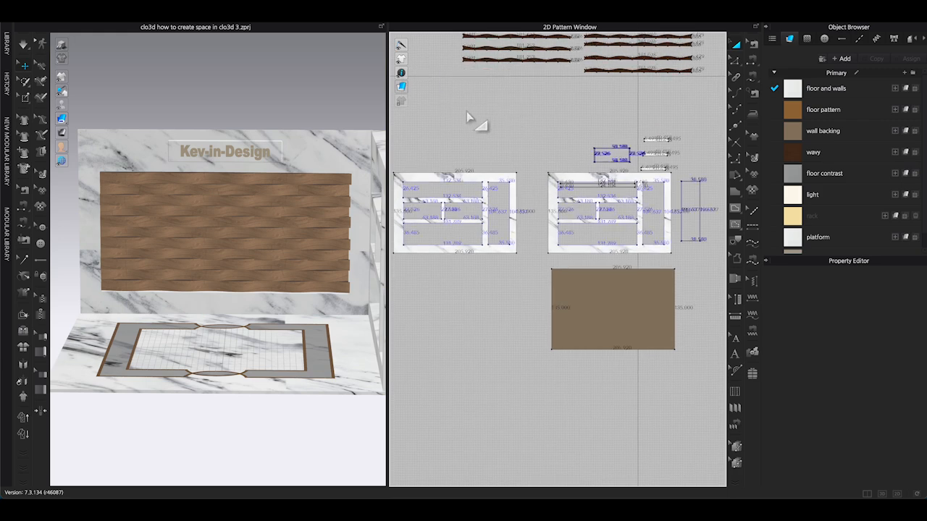
# Delete all the internal opening shapes from the copied marble wall to make it a solid panel
pyautogui.moveTo(478, 123); pyautogui.dragTo(539, 119, button='middle')
pyautogui.scroll(-1, 542, 121)
pyautogui.click(736, 63)
pyautogui.moveTo(472, 170); pyautogui.dragTo(569, 236)
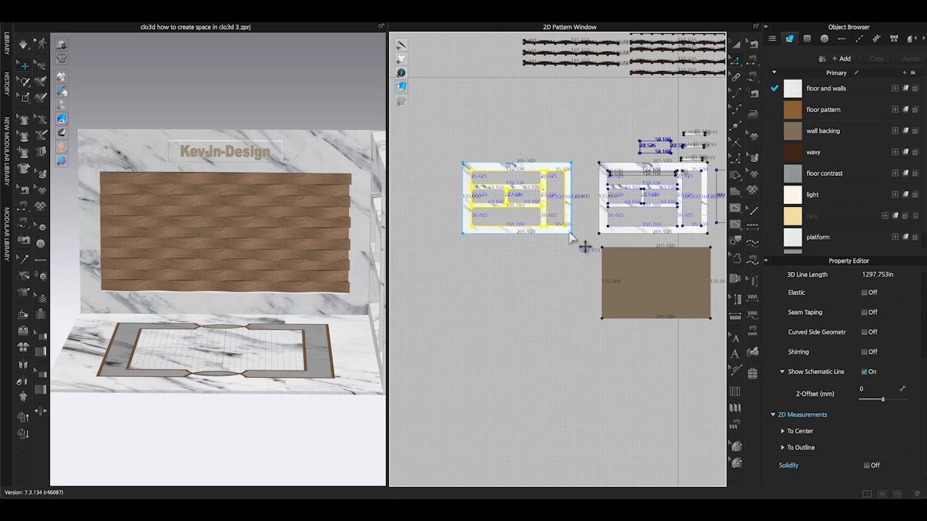
pyautogui.press('a')
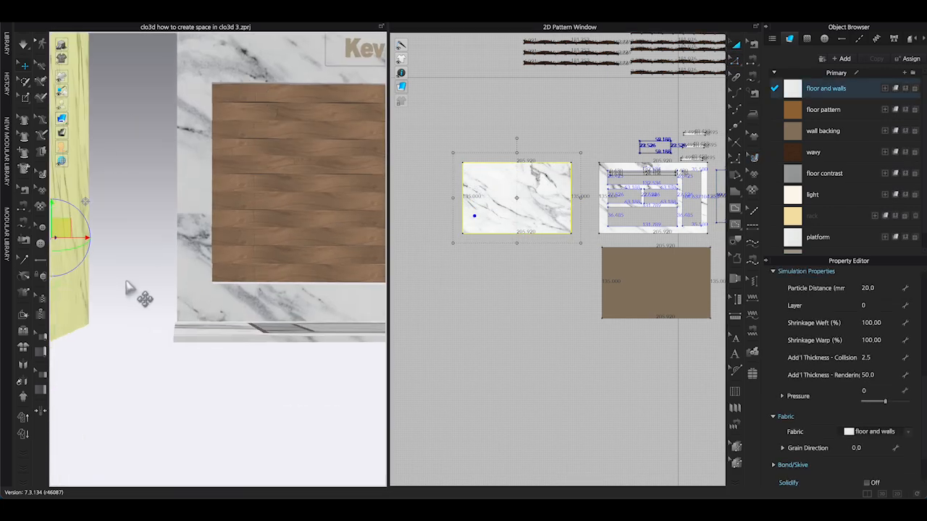
# Position the solid marble wall copy along the open side of the stage, opposite the shelf wall
pyautogui.scroll(2, 132, 313)
pyautogui.moveTo(126, 281); pyautogui.dragTo(100, 333, button='middle')
pyautogui.moveTo(74, 278); pyautogui.dragTo(217, 275)
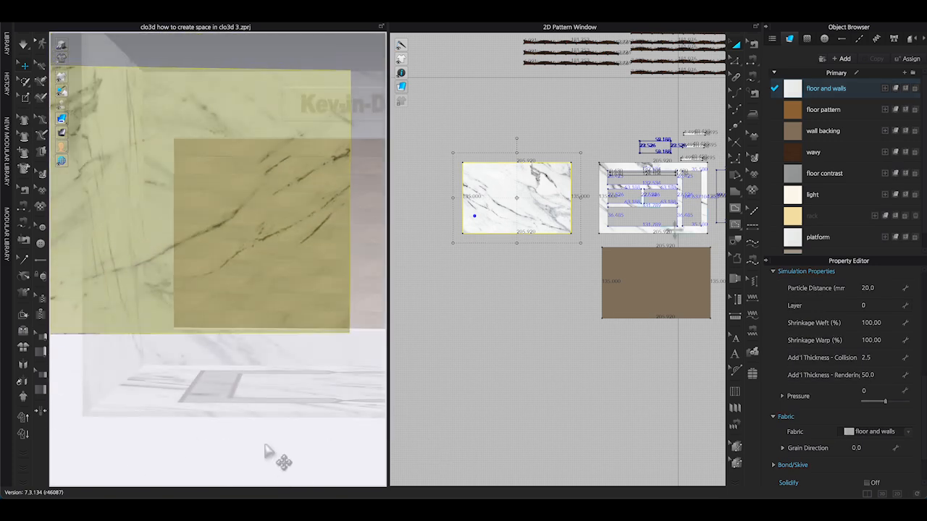
pyautogui.scroll(-1, 893, 234)
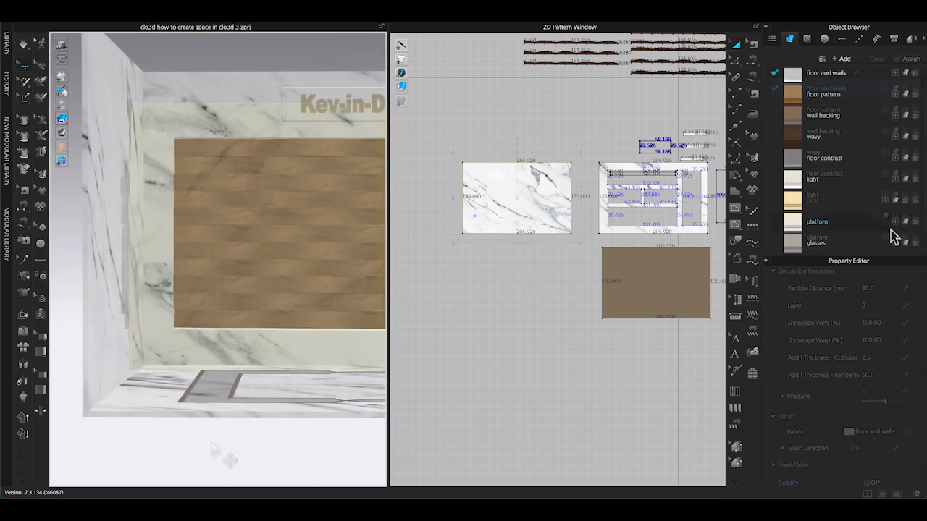
# Create a 22 in wide rectangle in the rack fabric beside the solid wall and shorten it to about 105 in tall
pyautogui.click(811, 199)
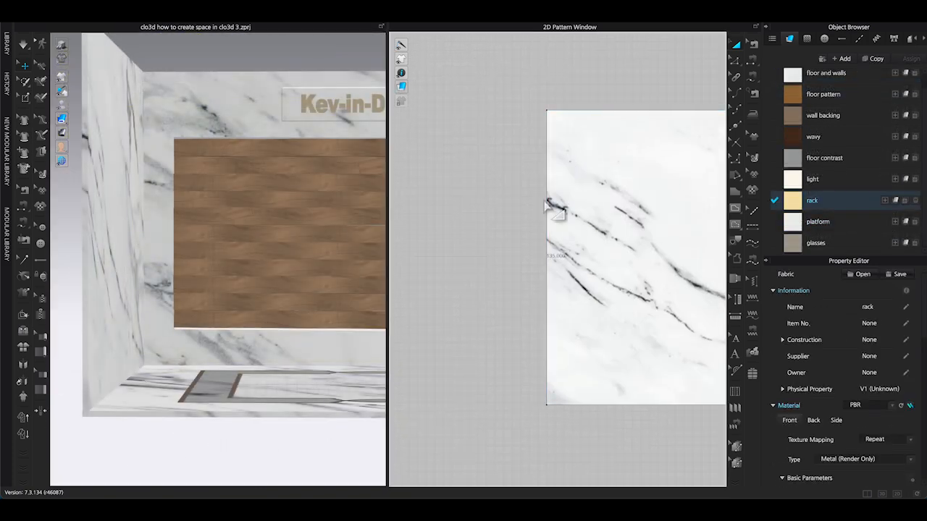
pyautogui.click(545, 206)
pyautogui.write('22')
pyautogui.press('Tab')
pyautogui.write('1')
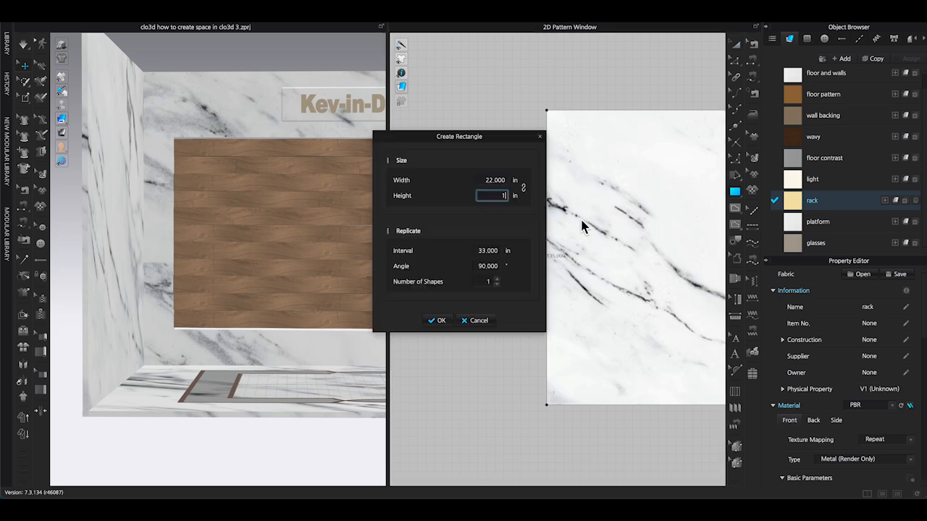
pyautogui.click(438, 320)
pyautogui.scroll(1, 507, 172)
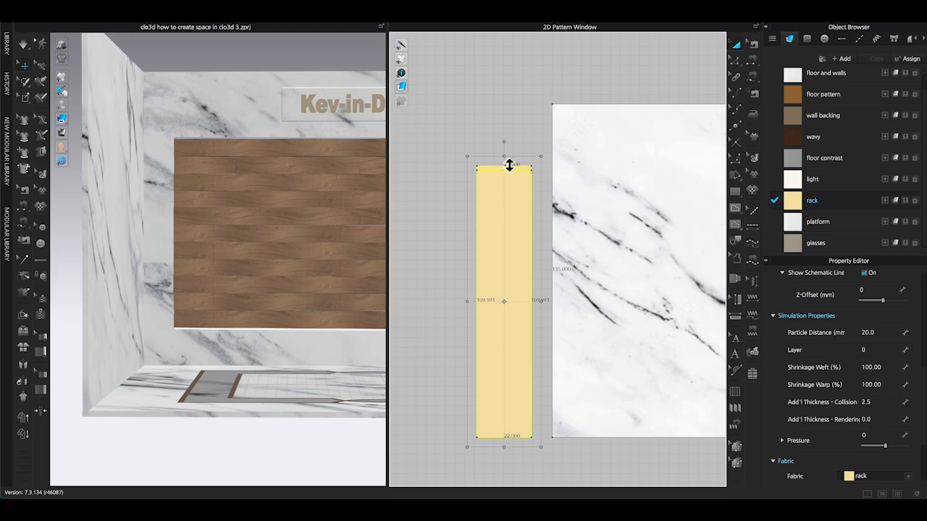
pyautogui.moveTo(508, 165); pyautogui.dragTo(509, 175)
# Offset the rack rectangle's upper edge and wall-side edge inward by 0.35 in as an internal line
pyautogui.click(737, 77)
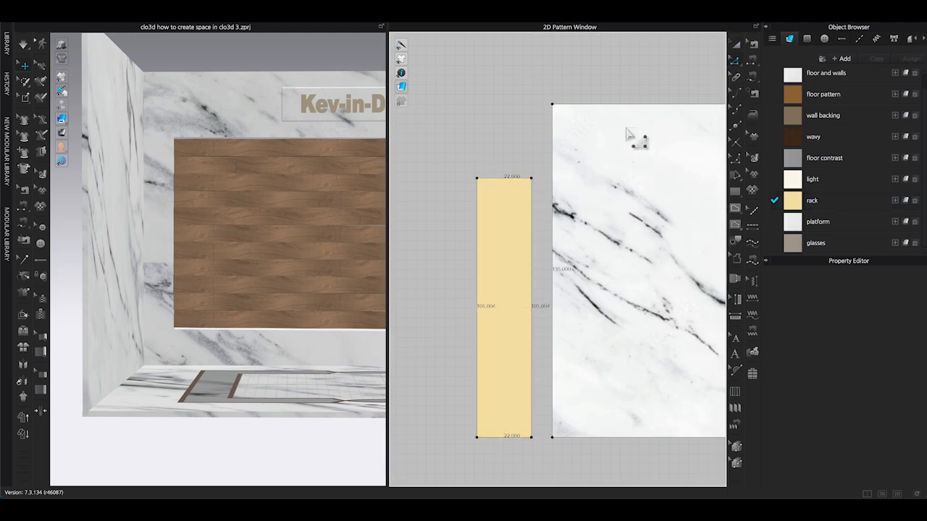
pyautogui.click(511, 186)
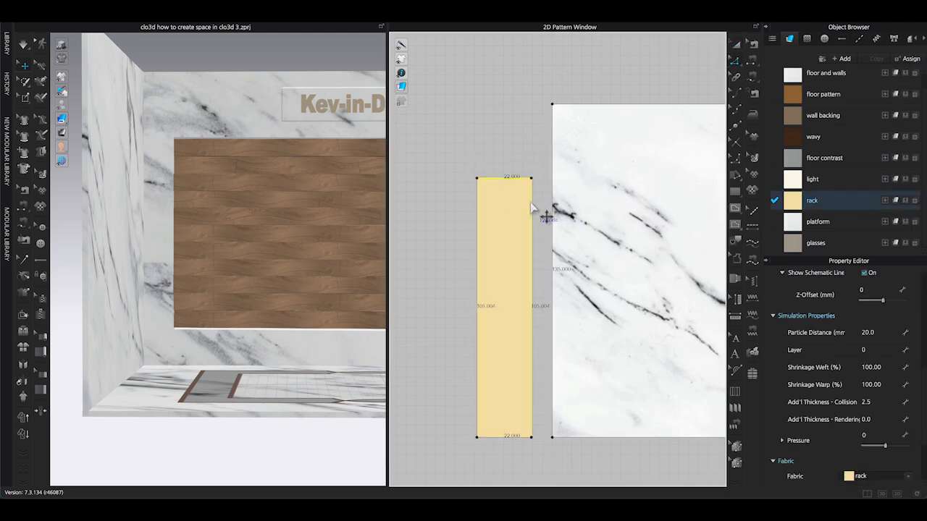
pyautogui.rightClick(532, 208)
pyautogui.click(562, 260)
pyautogui.write('0.35')
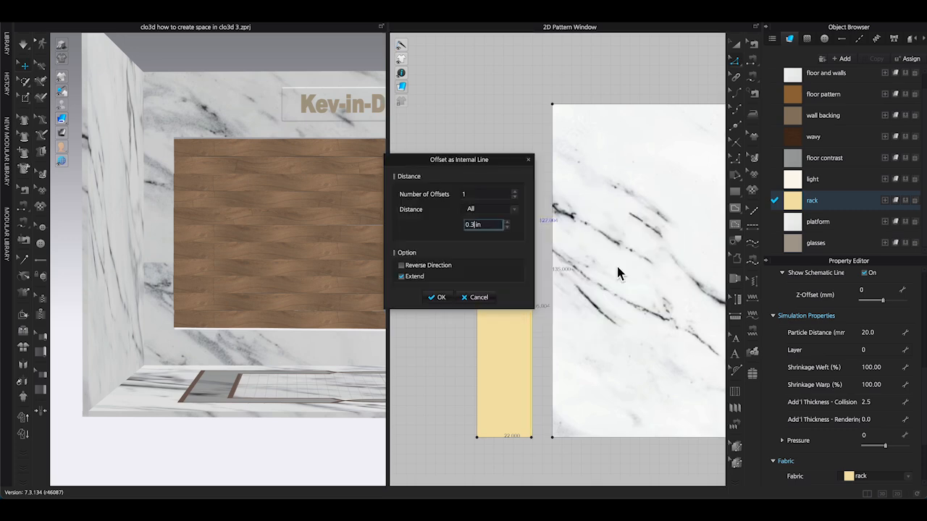
pyautogui.click(437, 297)
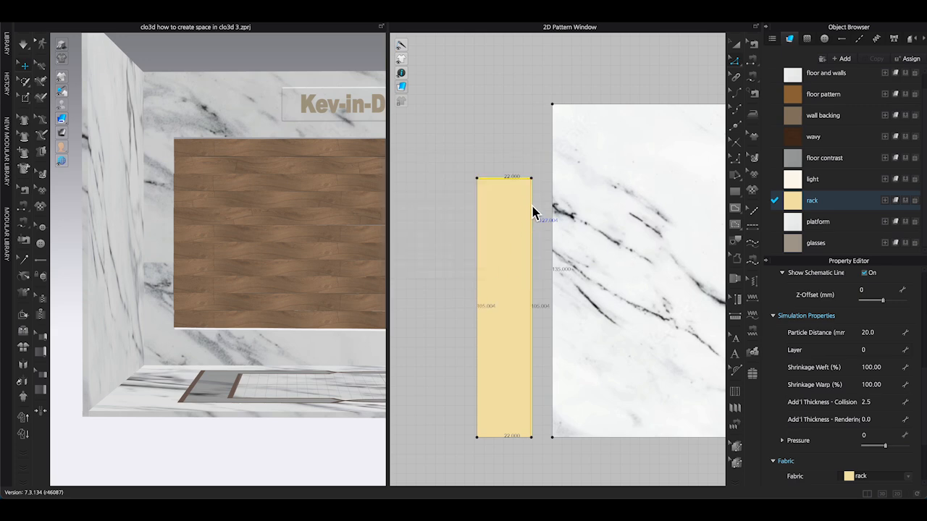
# Cut the rack rectangle along the offset line and delete the large inner piece, leaving a thin L-shaped strip
pyautogui.click(532, 210)
pyautogui.scroll(5, 533, 213)
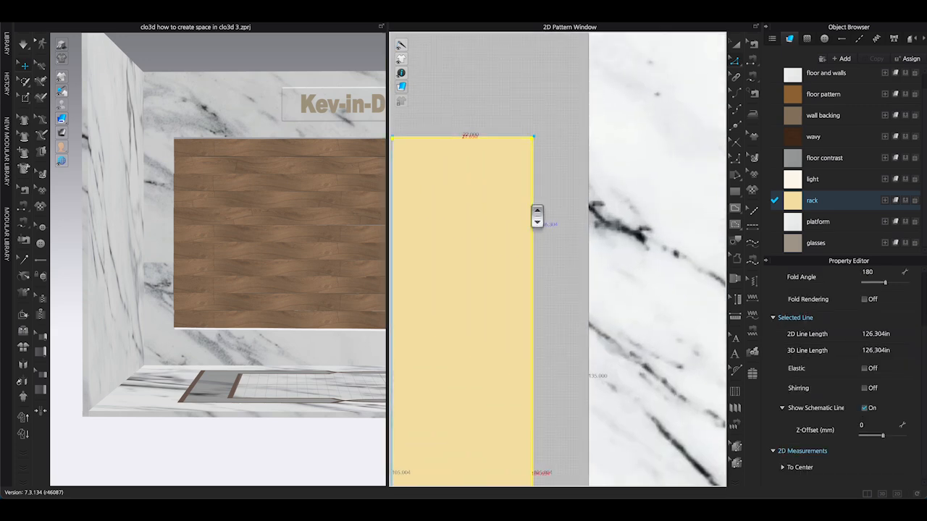
pyautogui.rightClick(536, 216)
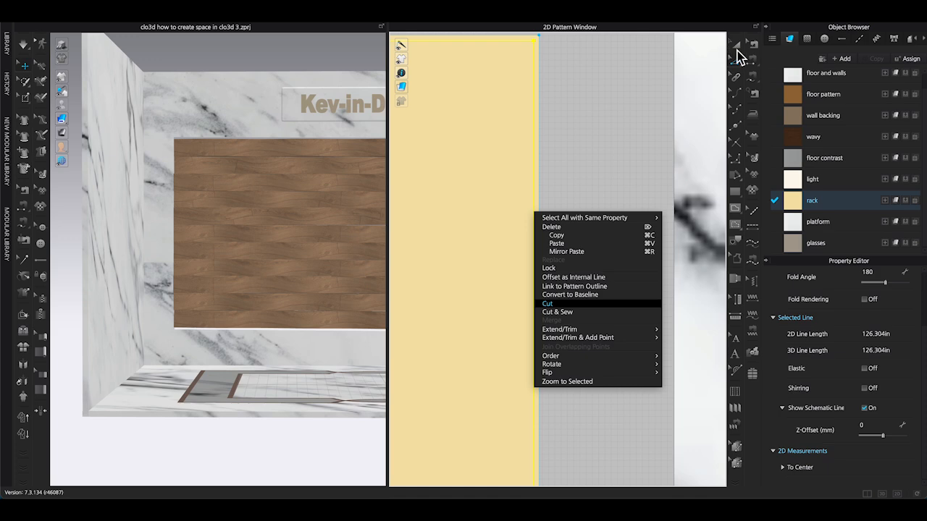
pyautogui.click(547, 303)
pyautogui.click(736, 47)
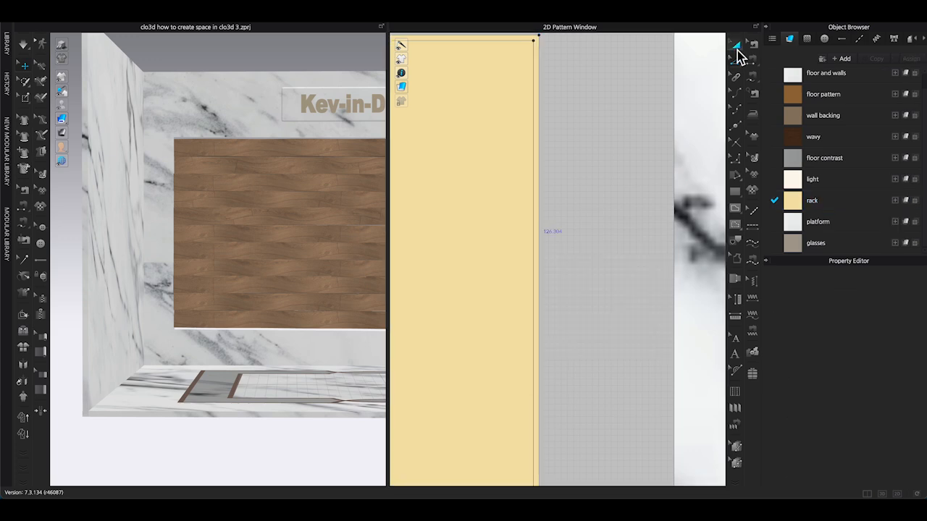
pyautogui.click(537, 138)
pyautogui.press('Delete')
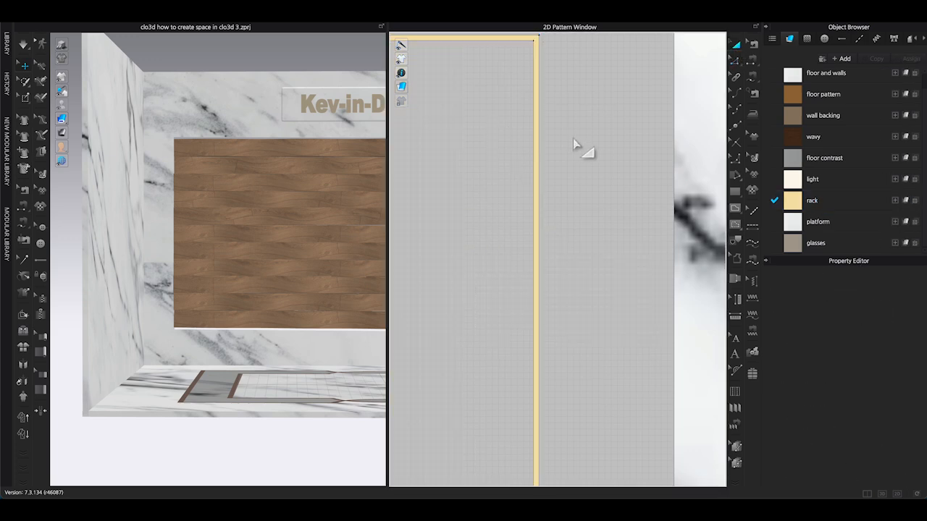
# Round the inner and outer corners at the bend of the L-shaped rack strip
pyautogui.scroll(-5, 574, 143)
pyautogui.scroll(-4, 580, 149)
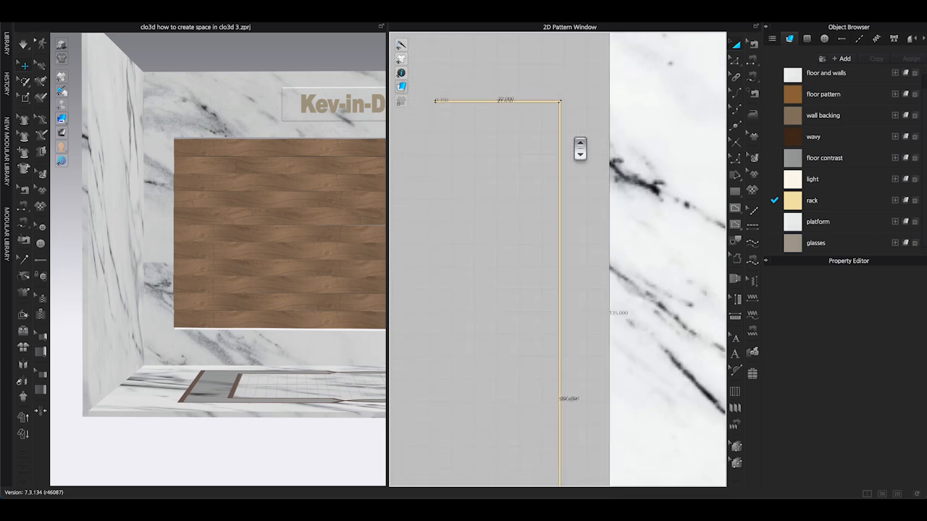
pyautogui.moveTo(580, 148); pyautogui.dragTo(588, 73, button='middle')
pyautogui.scroll(-4, 583, 69)
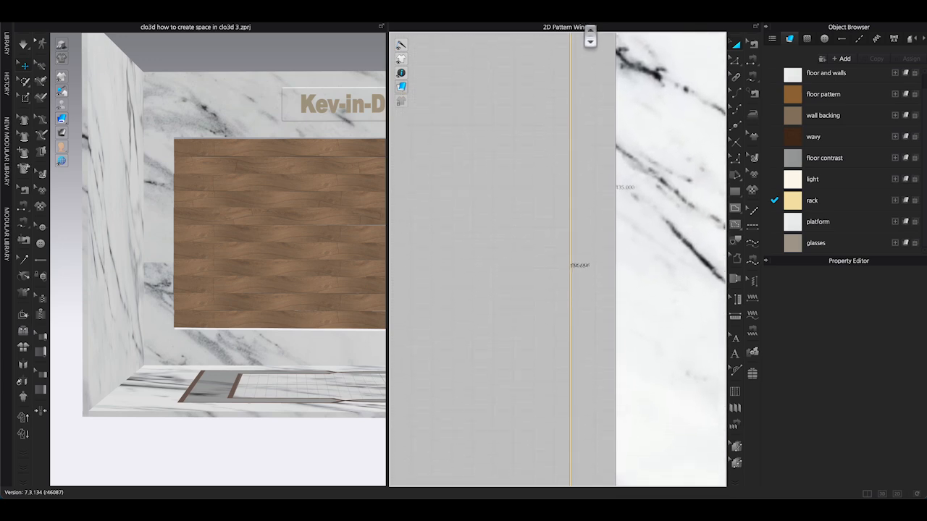
pyautogui.scroll(-1, 581, 171)
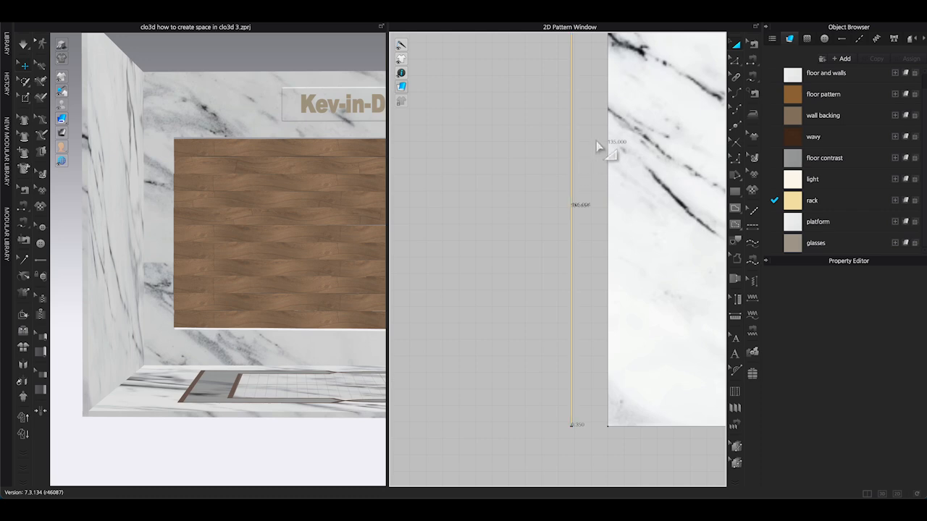
pyautogui.moveTo(598, 146); pyautogui.dragTo(581, 297, button='middle')
pyautogui.scroll(8, 548, 196)
pyautogui.moveTo(548, 196); pyautogui.dragTo(587, 381, button='middle')
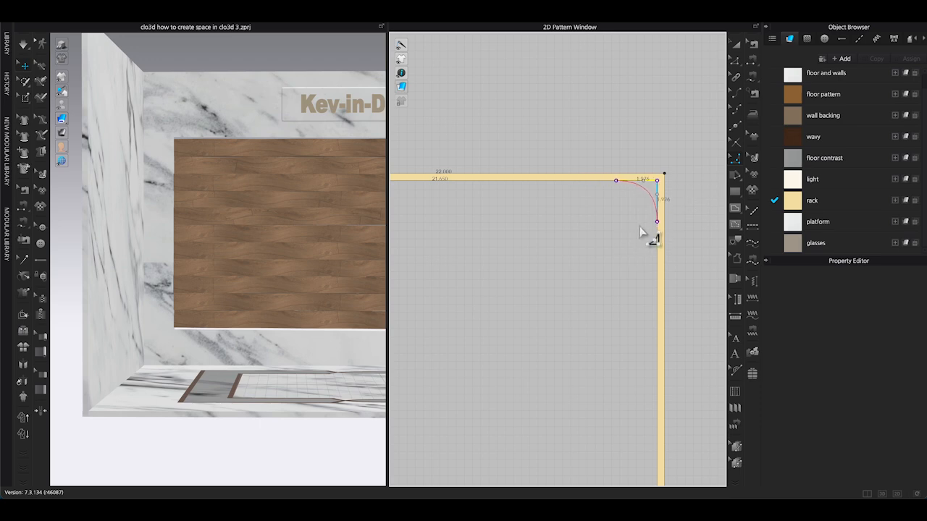
pyautogui.click(664, 176)
pyautogui.click(664, 176)
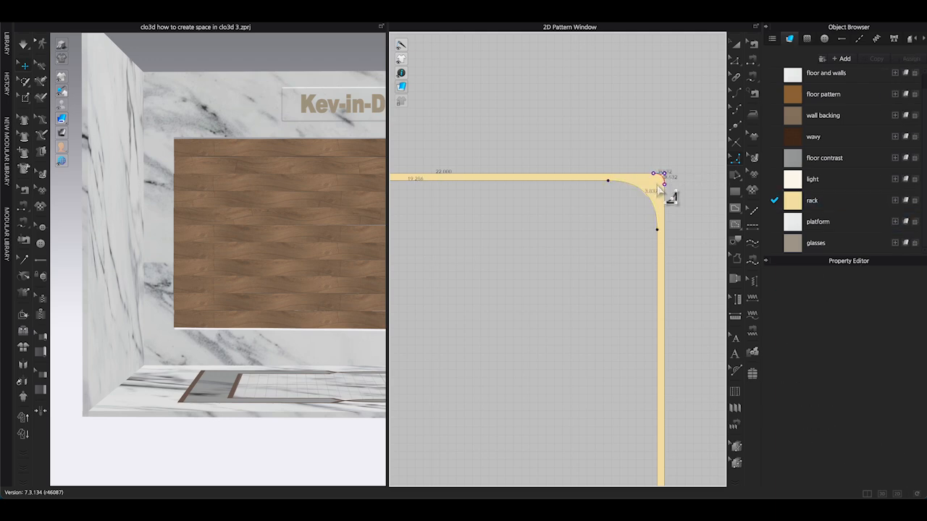
pyautogui.moveTo(634, 219); pyautogui.dragTo(630, 221)
# Set the additional rendering thickness of the L-shaped rack strip to 50 mm
pyautogui.click(736, 61)
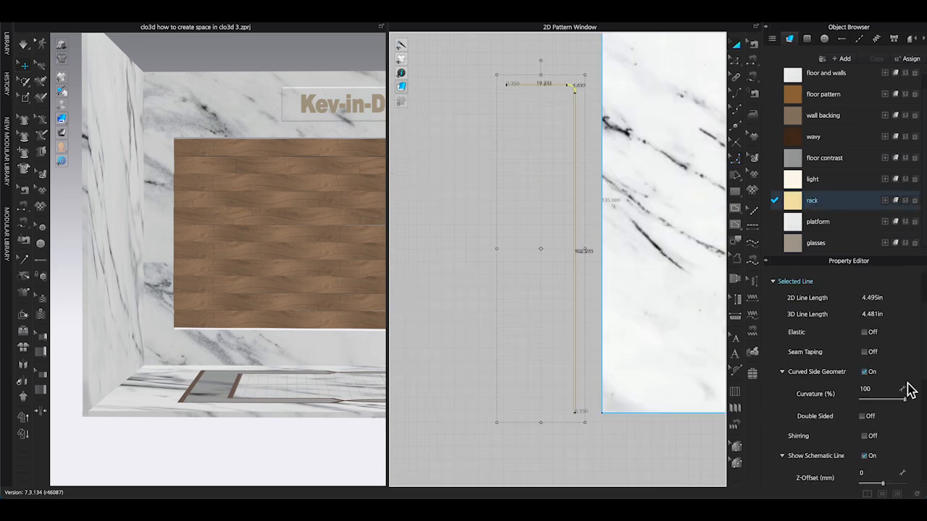
pyautogui.scroll(-5, 908, 384)
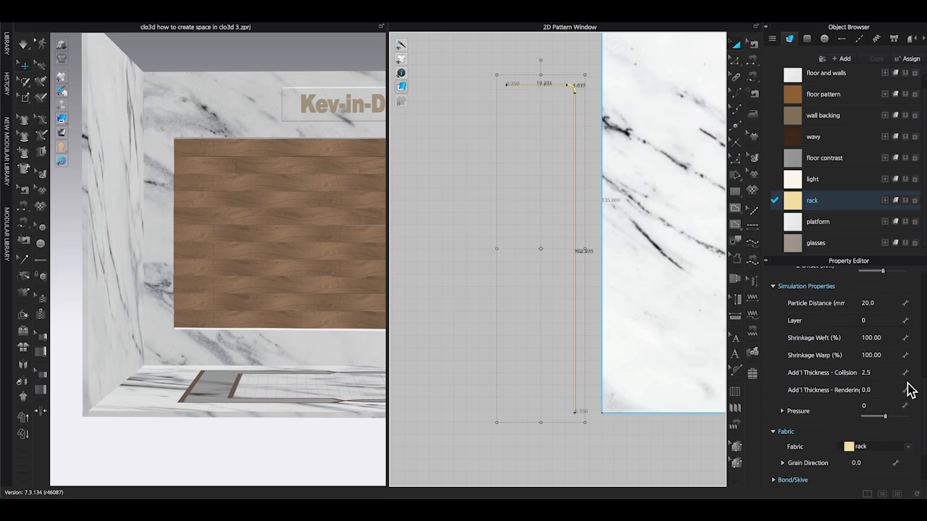
pyautogui.click(887, 391)
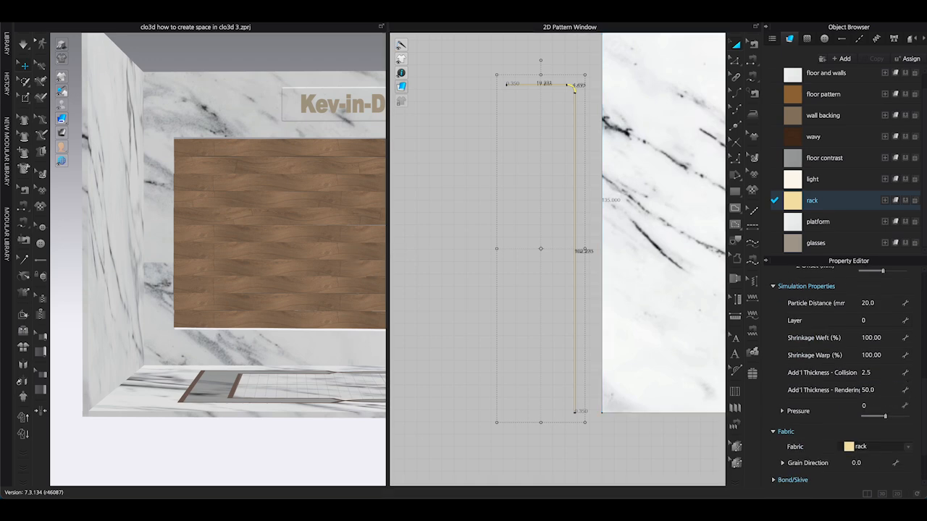
pyautogui.scroll(-1, 459, 222)
pyautogui.scroll(-5, 242, 246)
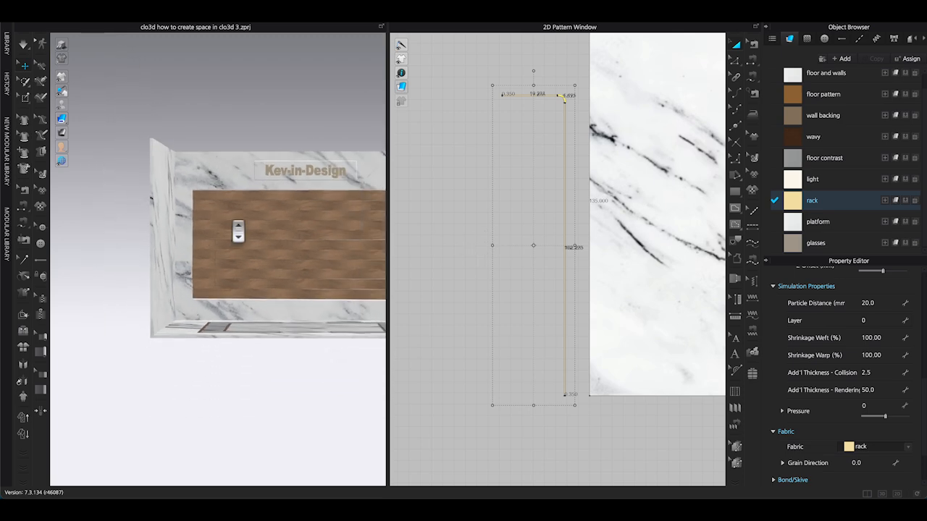
# Bring the L-shaped rack strip into the room and stand it against the marble side wall, near one end
pyautogui.scroll(-6, 238, 230)
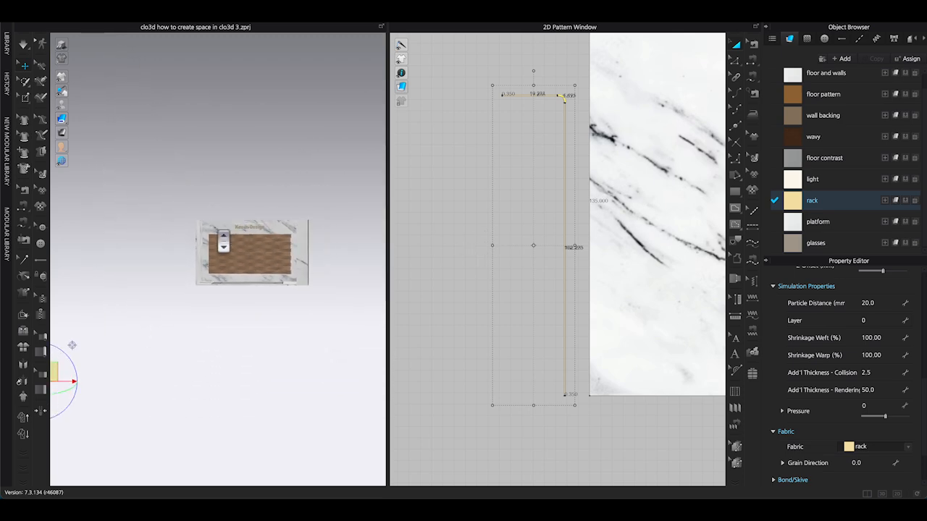
pyautogui.rightClick(57, 374)
pyautogui.click(190, 381)
pyautogui.moveTo(60, 379); pyautogui.dragTo(97, 338, button='middle')
pyautogui.moveTo(89, 333); pyautogui.dragTo(259, 205)
pyautogui.scroll(5, 287, 268)
pyautogui.scroll(-3, 283, 267)
pyautogui.moveTo(283, 266); pyautogui.dragTo(257, 330, button='right')
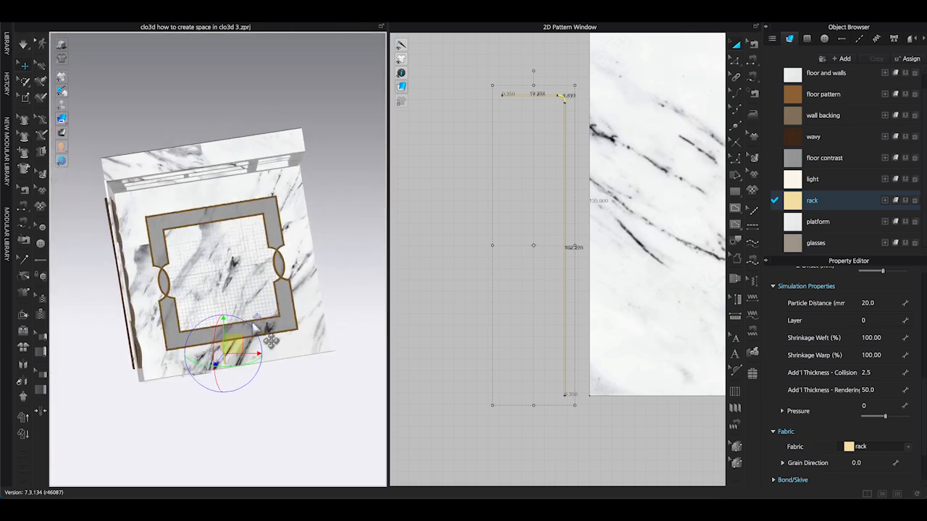
pyautogui.click(321, 381)
pyautogui.moveTo(321, 381); pyautogui.dragTo(369, 303, button='right')
pyautogui.scroll(3, 259, 334)
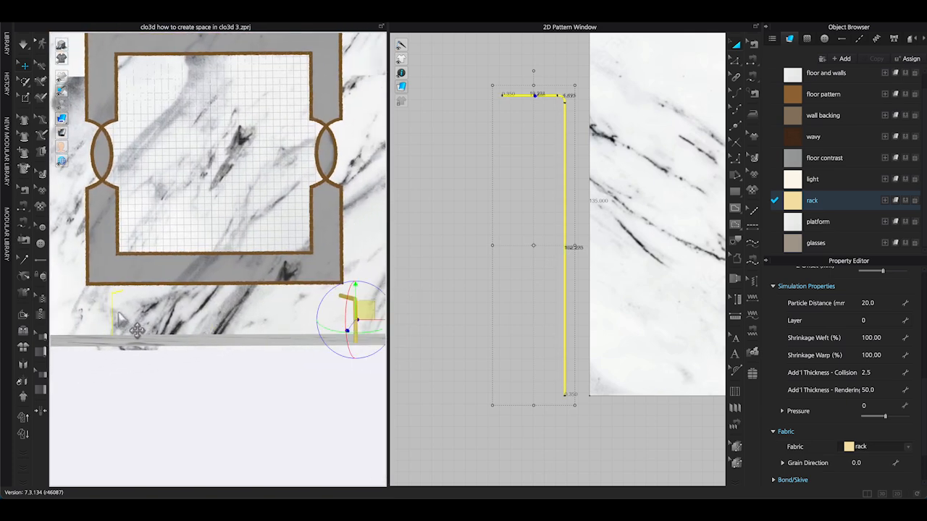
# Paste copies of the rack strip along the side wall to make three upright supports
pyautogui.click(218, 320)
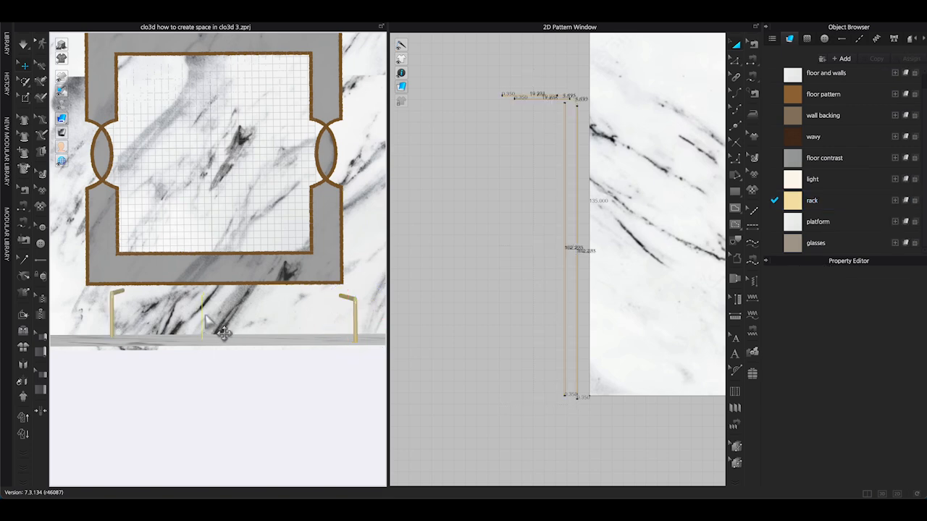
pyautogui.moveTo(233, 360); pyautogui.dragTo(158, 293, button='right')
pyautogui.moveTo(147, 304); pyautogui.dragTo(181, 276, button='middle')
pyautogui.scroll(5, 197, 293)
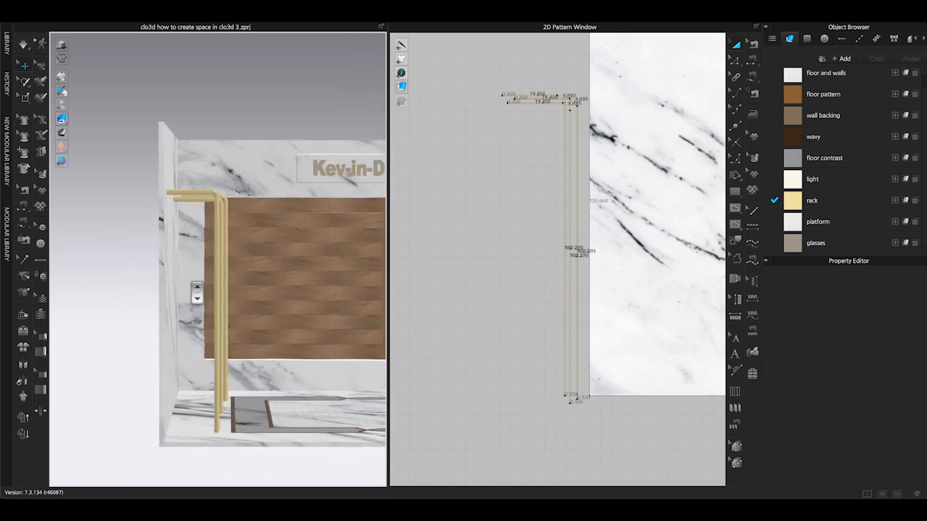
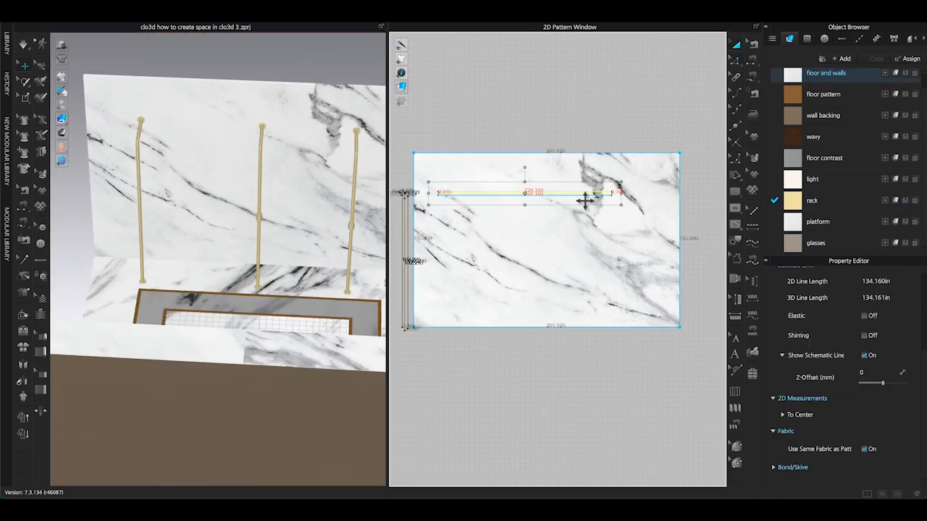
# Convert the thin 134.16 in long internal rectangle on the marble side wall into a hole
pyautogui.rightClick(575, 196)
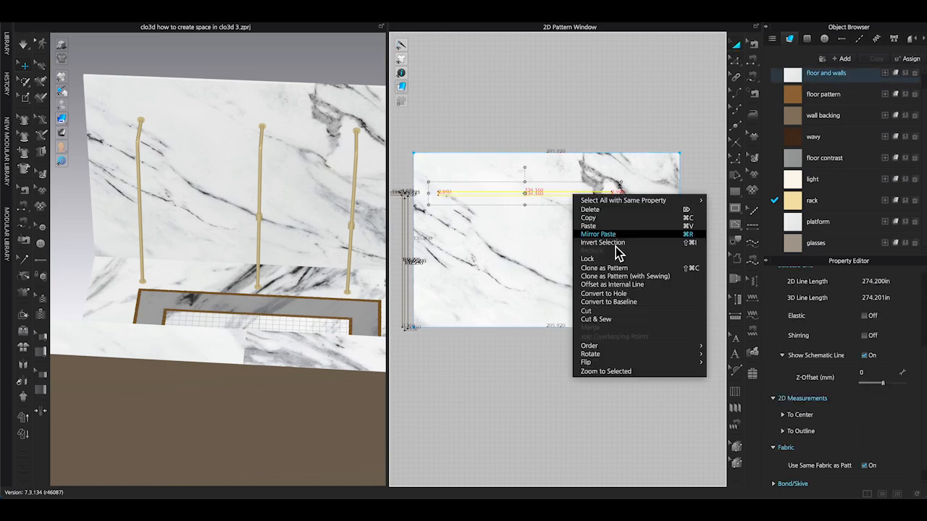
pyautogui.click(603, 293)
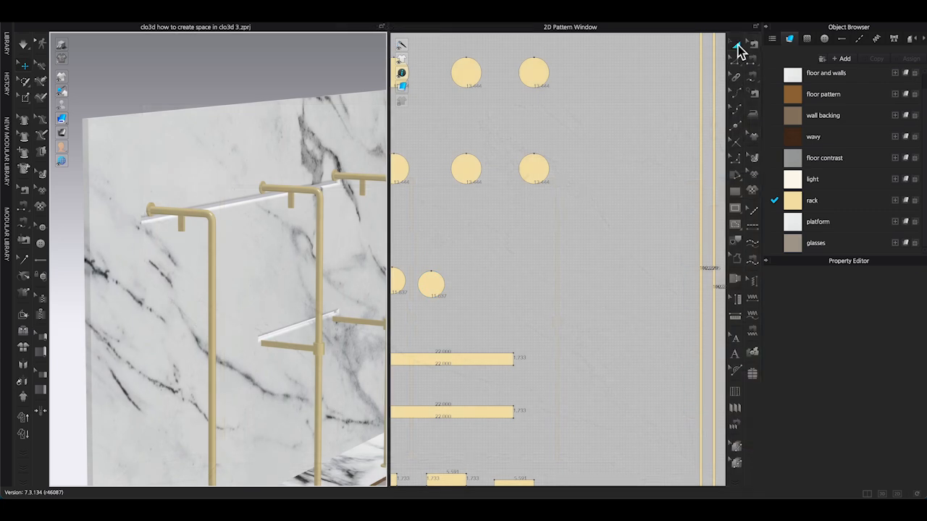
# Paste a smaller copy of the small rack circle and set its additional rendering thickness to 3000 mm to form a long rod
pyautogui.click(737, 44)
pyautogui.click(429, 283)
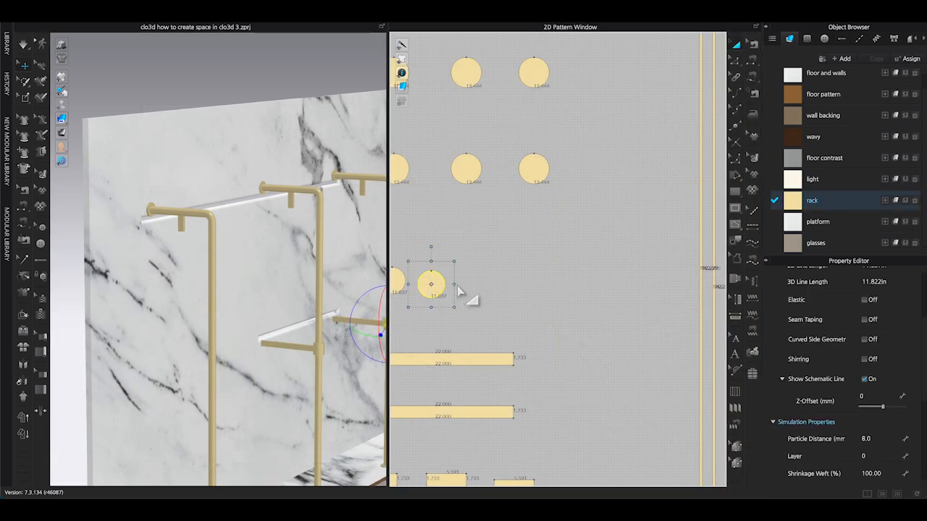
pyautogui.moveTo(470, 283); pyautogui.dragTo(720, 288, button='middle')
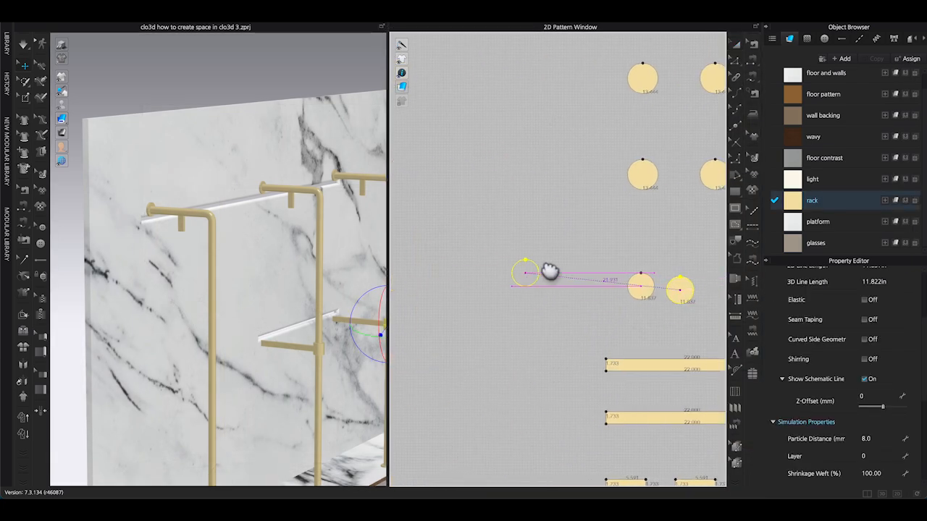
pyautogui.click(526, 272)
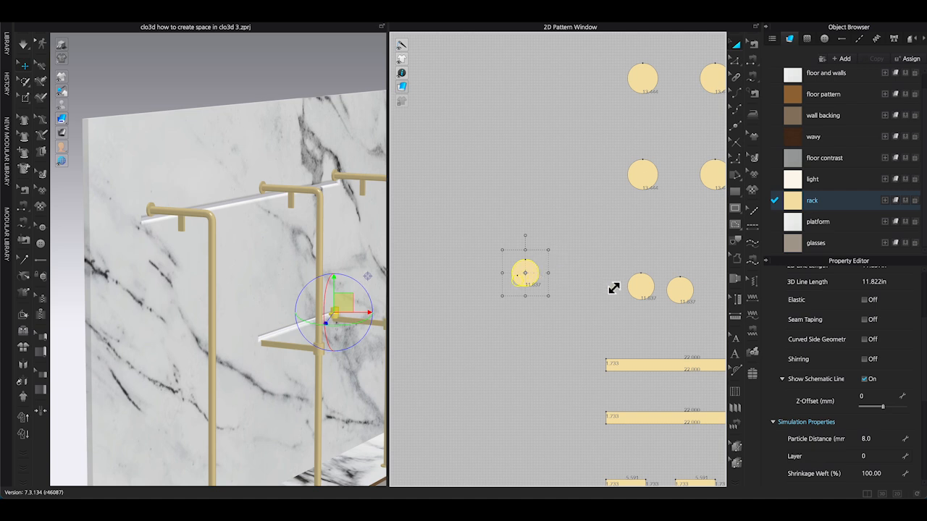
pyautogui.scroll(-5, 854, 428)
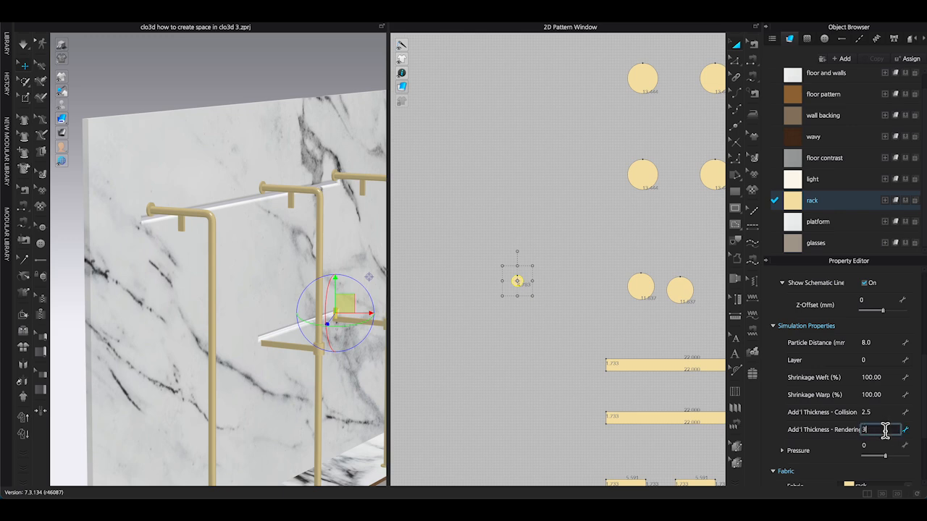
# Rotate the long rod parallel to the side wall and move it over to the rack uprights
pyautogui.moveTo(354, 321); pyautogui.dragTo(311, 319, button='right')
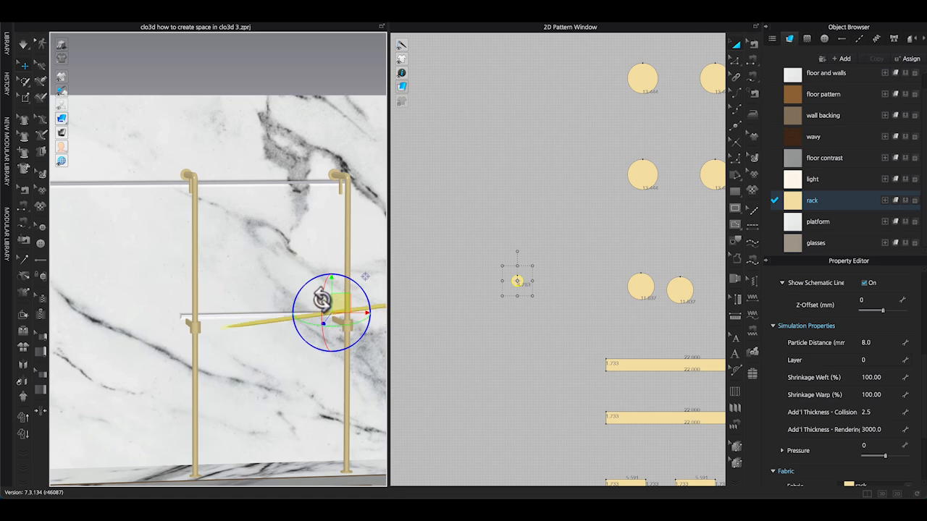
pyautogui.scroll(-3, 347, 330)
pyautogui.click(336, 348)
pyautogui.click(344, 130)
pyautogui.moveTo(344, 130); pyautogui.dragTo(343, 181, button='right')
pyautogui.moveTo(486, 259); pyautogui.dragTo(536, 312)
pyautogui.moveTo(254, 170); pyautogui.dragTo(216, 295, button='middle')
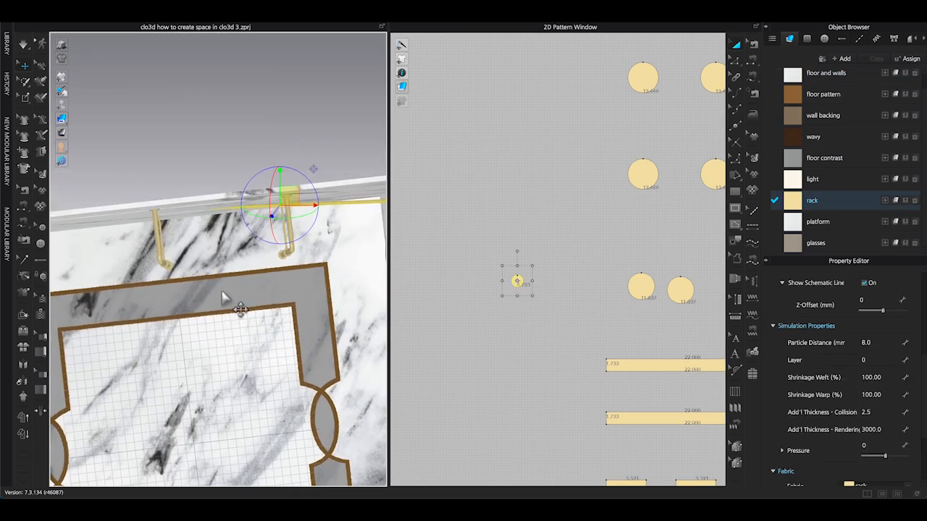
pyautogui.moveTo(216, 294); pyautogui.dragTo(219, 306, button='right')
pyautogui.moveTo(225, 244); pyautogui.dragTo(232, 249, button='right')
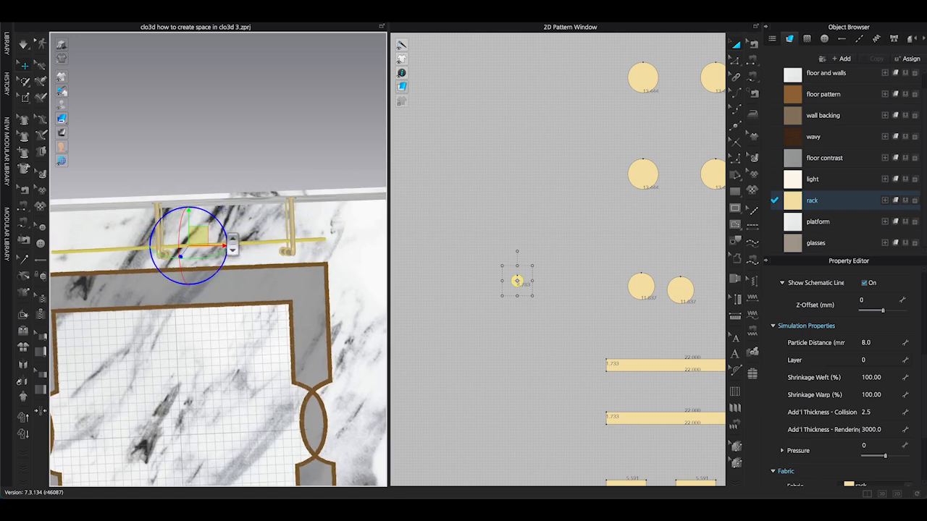
# Align the long rod with the short brackets hanging beneath the rack's upper arms
pyautogui.moveTo(249, 269); pyautogui.dragTo(259, 232, button='right')
pyautogui.moveTo(204, 238); pyautogui.dragTo(175, 141)
pyautogui.moveTo(218, 166); pyautogui.dragTo(178, 280, button='right')
pyautogui.scroll(5, 195, 175)
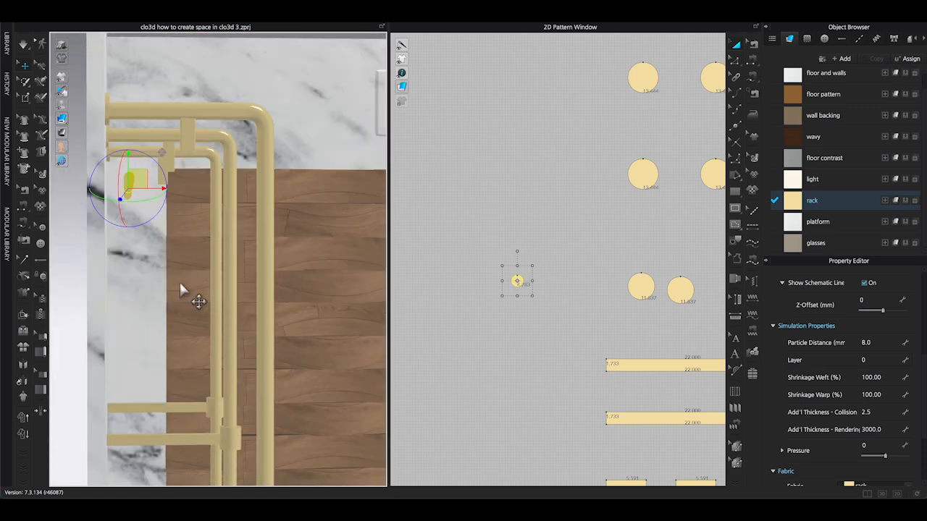
pyautogui.scroll(2, 179, 281)
pyautogui.moveTo(191, 174); pyautogui.dragTo(165, 222, button='right')
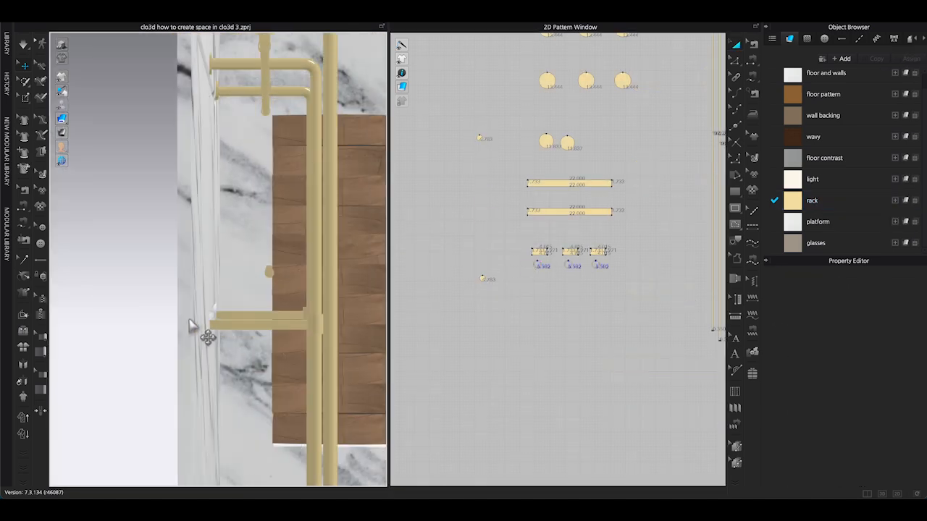
# Set the second rod's additional rendering thickness to 1200 mm and move it below the rack's lower arms
pyautogui.click(283, 289)
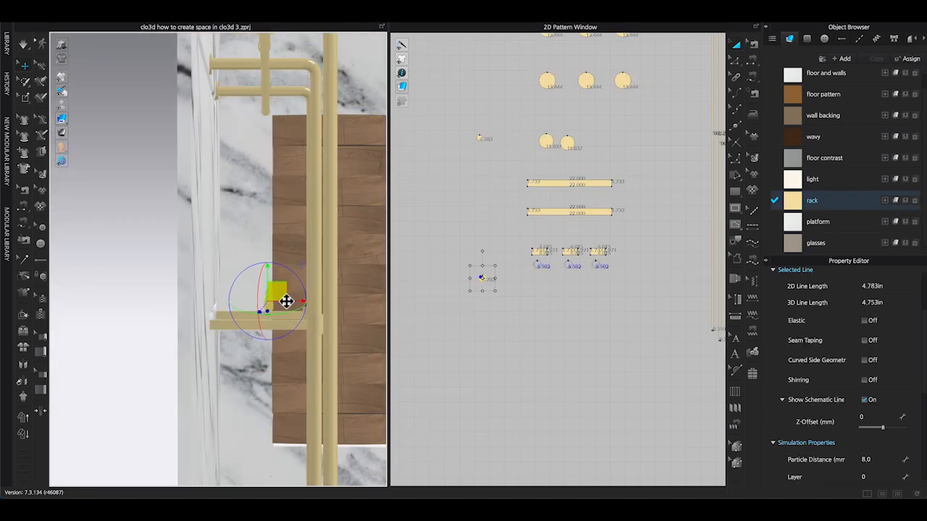
pyautogui.moveTo(285, 342); pyautogui.dragTo(248, 360, button='right')
pyautogui.scroll(-5, 871, 442)
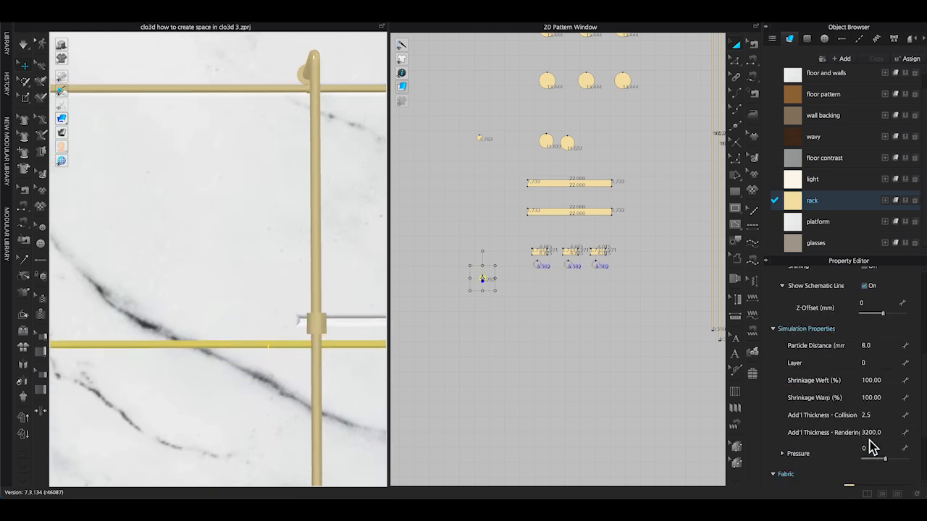
pyautogui.moveTo(862, 369); pyautogui.dragTo(900, 377)
pyautogui.scroll(-5, 306, 319)
pyautogui.moveTo(306, 319); pyautogui.dragTo(227, 322, button='middle')
pyautogui.click(182, 309)
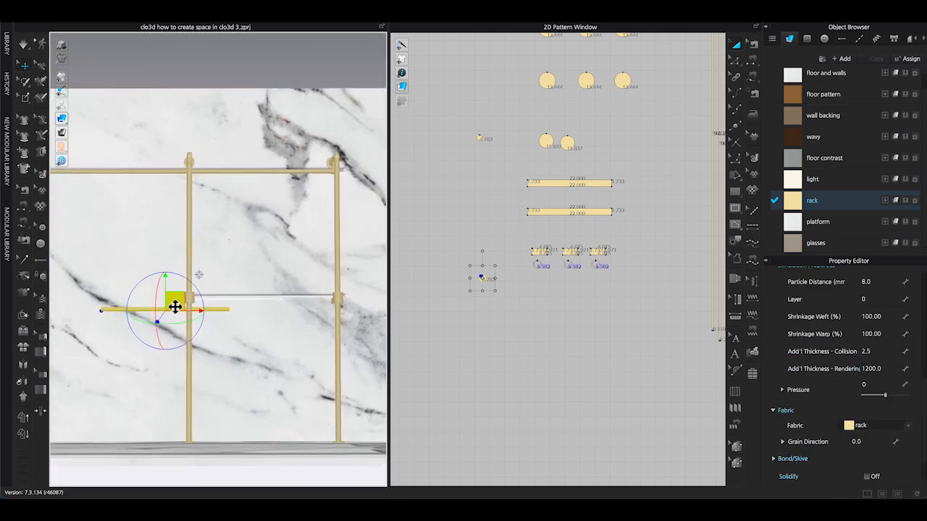
pyautogui.moveTo(182, 305); pyautogui.dragTo(254, 304)
# Set the lower rod's additional rendering thickness to 1600 mm and adjust its position between the two uprights
pyautogui.moveTo(862, 369); pyautogui.dragTo(909, 389)
pyautogui.write('1600')
pyautogui.press('Return')
pyautogui.moveTo(348, 347); pyautogui.dragTo(336, 353, button='right')
pyautogui.moveTo(861, 370); pyautogui.dragTo(926, 403)
pyautogui.click(273, 305)
# Copy an upper rod bracket and place it beneath one lower rack arm, in line with the lower rod
pyautogui.moveTo(541, 265); pyautogui.dragTo(566, 326)
pyautogui.click(364, 282)
pyautogui.moveTo(346, 201); pyautogui.dragTo(348, 304)
pyautogui.moveTo(242, 286); pyautogui.dragTo(297, 306, button='right')
pyautogui.moveTo(298, 305); pyautogui.dragTo(250, 321, button='middle')
pyautogui.scroll(10, 251, 320)
pyautogui.moveTo(524, 276); pyautogui.dragTo(597, 352)
pyautogui.moveTo(520, 279); pyautogui.dragTo(566, 325)
pyautogui.moveTo(259, 362); pyautogui.dragTo(237, 392, button='right')
pyautogui.moveTo(224, 388); pyautogui.dragTo(244, 379)
pyautogui.moveTo(244, 379); pyautogui.dragTo(337, 405, button='right')
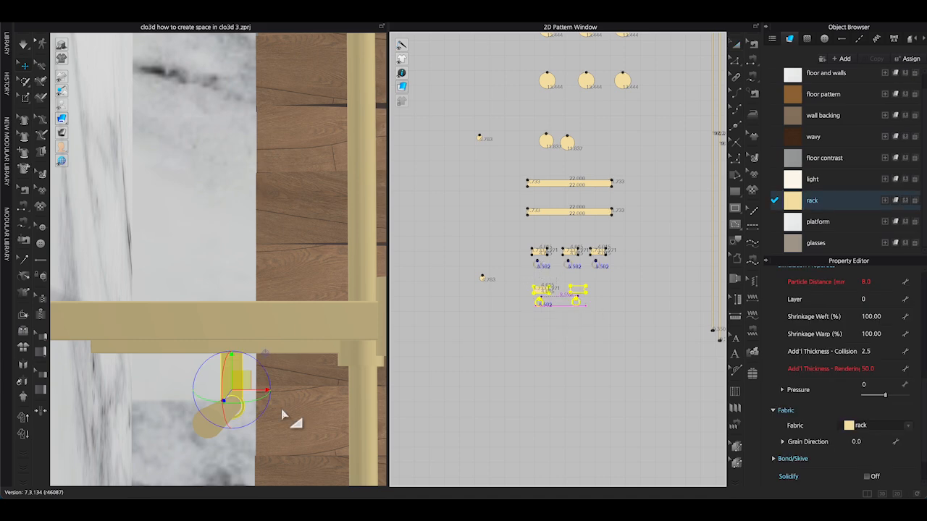
# Paste a second bracket copy and align it under the other lower rack arm with the lower rod
pyautogui.click(306, 416)
pyautogui.moveTo(561, 276); pyautogui.dragTo(598, 325)
pyautogui.press('2')
pyautogui.scroll(-6, 286, 368)
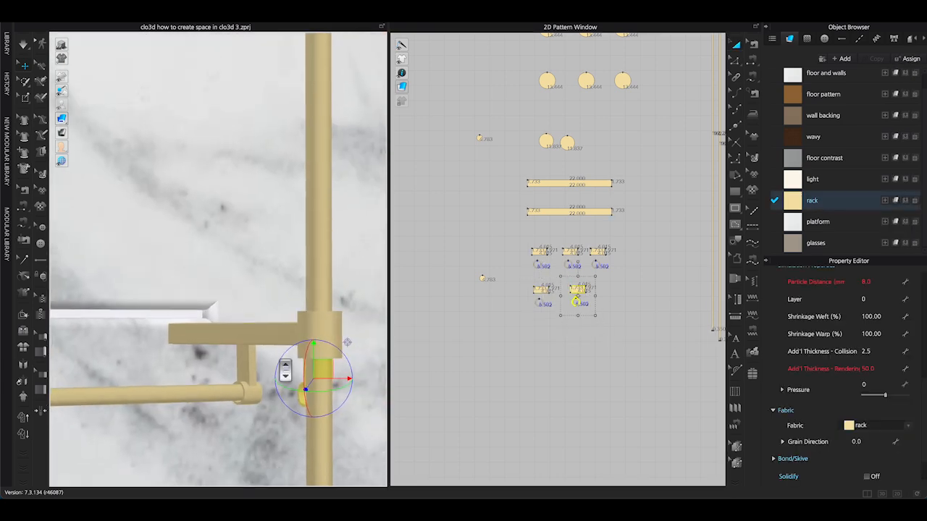
pyautogui.moveTo(265, 358); pyautogui.dragTo(373, 326, button='middle')
pyautogui.moveTo(217, 311); pyautogui.dragTo(323, 329, button='right')
pyautogui.moveTo(561, 276); pyautogui.dragTo(602, 328)
pyautogui.moveTo(337, 302); pyautogui.dragTo(338, 312)
pyautogui.press('6')
pyautogui.scroll(3, 338, 313)
pyautogui.scroll(8, 338, 313)
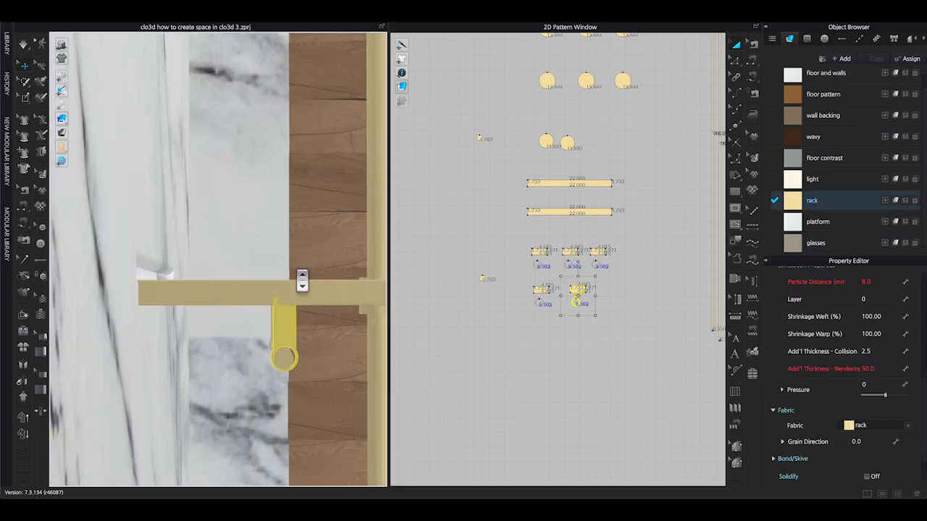
pyautogui.moveTo(275, 293); pyautogui.dragTo(239, 300, button='right')
pyautogui.moveTo(299, 319); pyautogui.dragTo(359, 328, button='right')
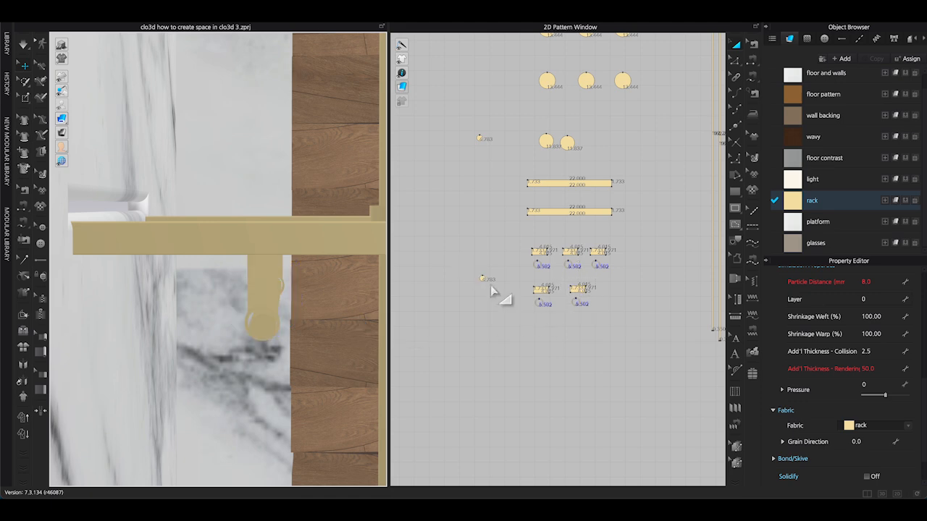
# Adjust the lower rod to fit between the two lower brackets
pyautogui.moveTo(460, 264); pyautogui.dragTo(499, 291)
pyautogui.click(877, 349)
pyautogui.moveTo(271, 349)
pyautogui.mouseDown(button='right')
pyautogui.moveTo(244, 364)
pyautogui.moveTo(347, 294)
pyautogui.moveTo(225, 265)
pyautogui.moveTo(236, 307)
pyautogui.moveTo(311, 360)
pyautogui.moveTo(258, 357)
pyautogui.mouseUp(button='right')
pyautogui.click(236, 307)
pyautogui.scroll(-3, 282, 357)
pyautogui.moveTo(264, 87); pyautogui.dragTo(318, 106, button='right')
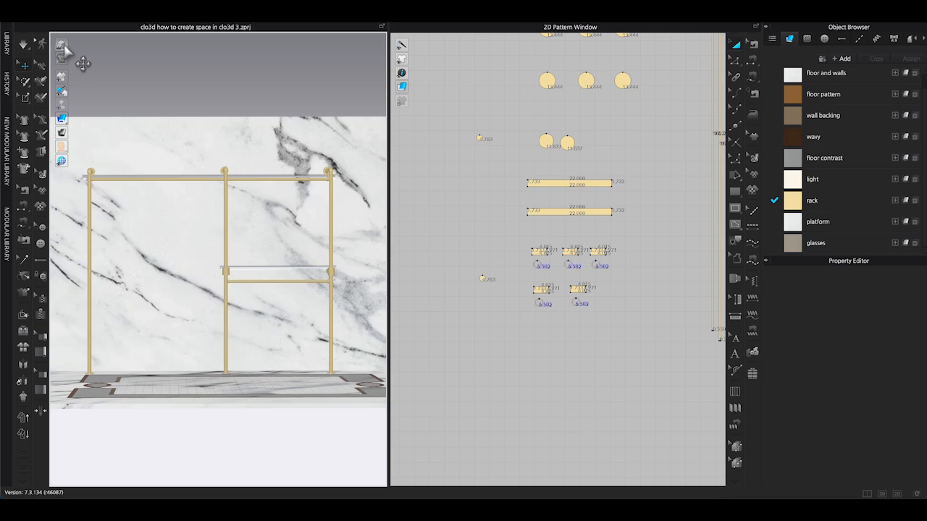
# Place the first circular platform over the rear corner of the floor pattern nearest the clothing rack
pyautogui.click(62, 45)
pyautogui.moveTo(307, 229); pyautogui.dragTo(327, 230, button='right')
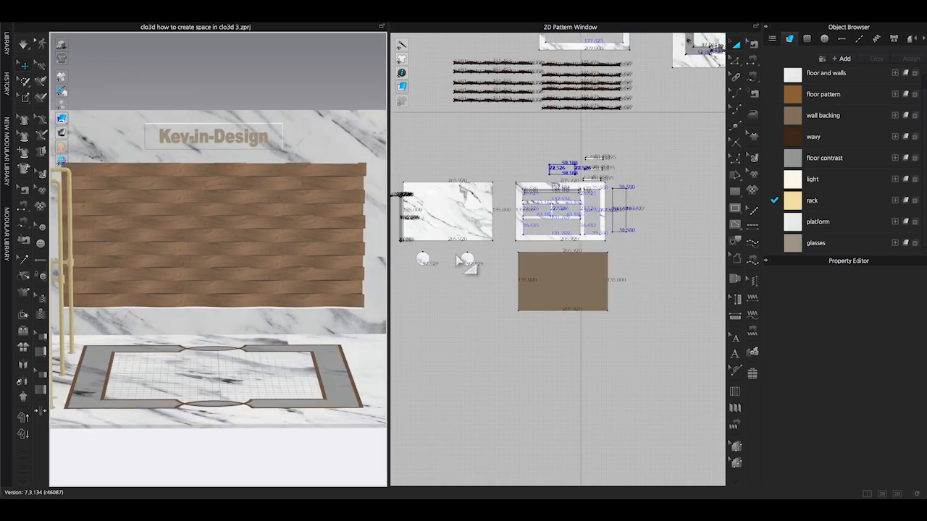
pyautogui.click(333, 344)
pyautogui.scroll(3, 340, 391)
pyautogui.rightClick(423, 259)
pyautogui.click(460, 288)
pyautogui.moveTo(132, 217); pyautogui.dragTo(138, 254, button='right')
pyautogui.click(112, 151)
pyautogui.moveTo(152, 179); pyautogui.dragTo(150, 129, button='right')
pyautogui.moveTo(165, 139); pyautogui.dragTo(211, 140, button='middle')
pyautogui.moveTo(217, 167); pyautogui.dragTo(235, 241, button='right')
pyautogui.moveTo(210, 161); pyautogui.dragTo(210, 170)
pyautogui.click(261, 139)
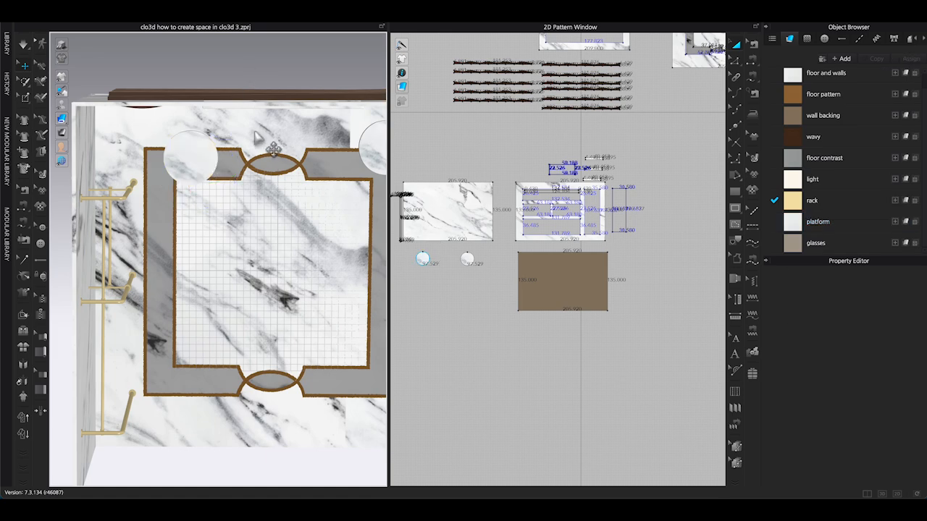
# Place the second circular platform over the floor pattern's opposite rear corner and align both platforms with the floor
pyautogui.moveTo(261, 139); pyautogui.dragTo(214, 120, button='middle')
pyautogui.click(345, 133)
pyautogui.click(330, 281)
pyautogui.moveTo(330, 281); pyautogui.dragTo(316, 250, button='right')
pyautogui.scroll(-5, 299, 258)
pyautogui.click(264, 197)
pyautogui.moveTo(277, 196); pyautogui.dragTo(292, 233, button='right')
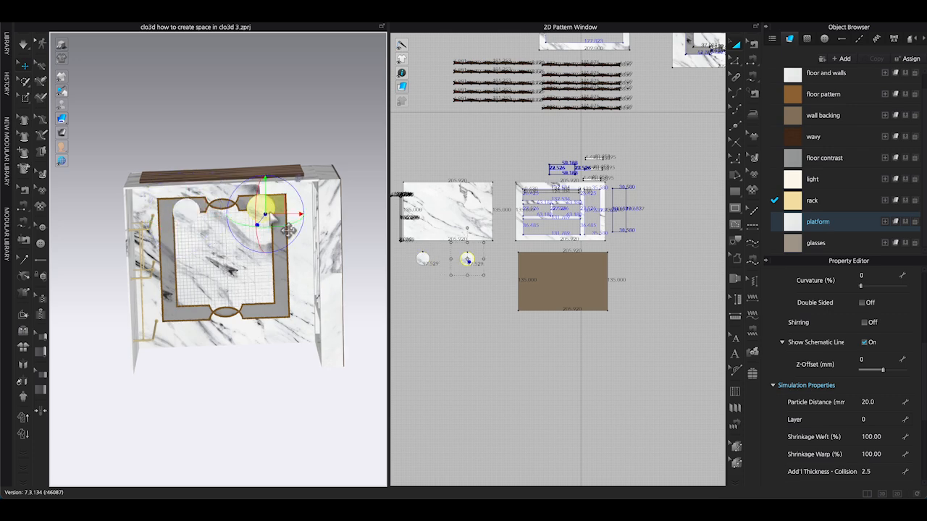
pyautogui.moveTo(357, 243); pyautogui.dragTo(318, 189, button='right')
pyautogui.click(183, 373)
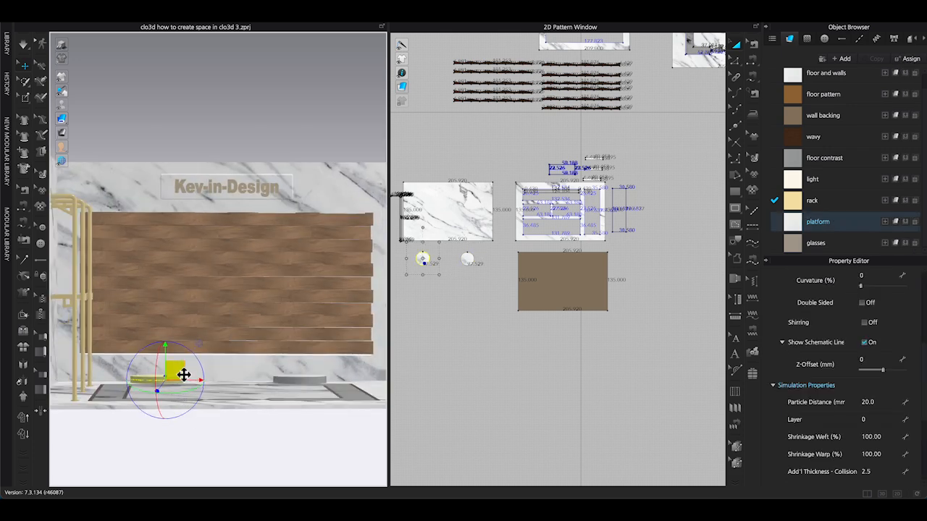
pyautogui.click(319, 471)
pyautogui.moveTo(319, 470); pyautogui.dragTo(217, 412, button='right')
# Select the stage patterns in the 2D layout and open their context options
pyautogui.moveTo(466, 149); pyautogui.dragTo(602, 289, button='middle')
pyautogui.moveTo(605, 147); pyautogui.dragTo(485, 272, button='middle')
pyautogui.moveTo(557, 73); pyautogui.dragTo(420, 396)
pyautogui.moveTo(465, 419); pyautogui.dragTo(542, 244, button='middle')
pyautogui.moveTo(500, 219); pyautogui.dragTo(529, 375)
pyautogui.rightClick(542, 391)
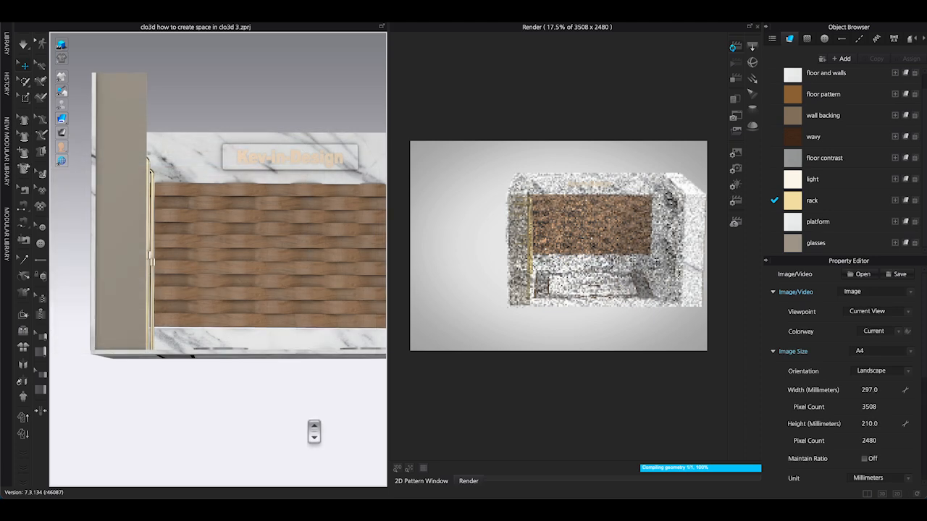
pyautogui.moveTo(314, 431); pyautogui.dragTo(310, 430, button='right')
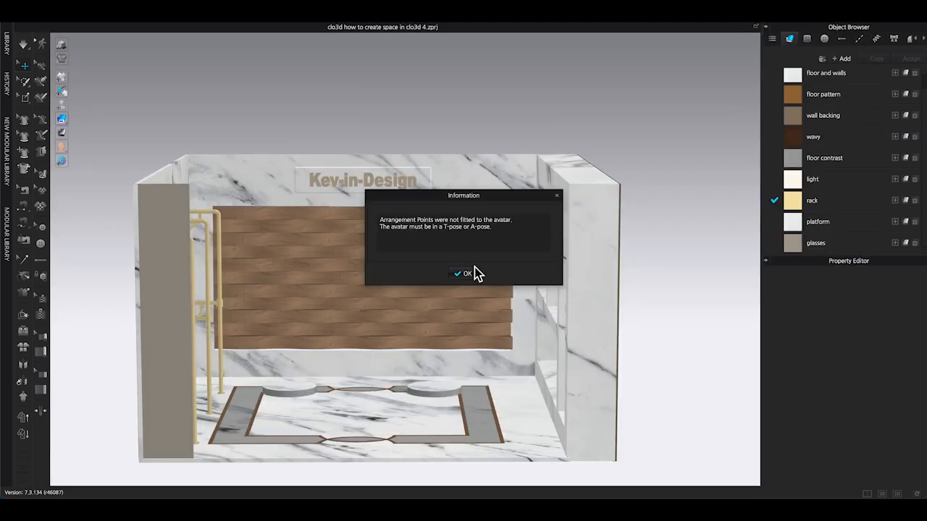
# Place the imported sconce high on the marble side wall beside the clothing rack
pyautogui.click(466, 273)
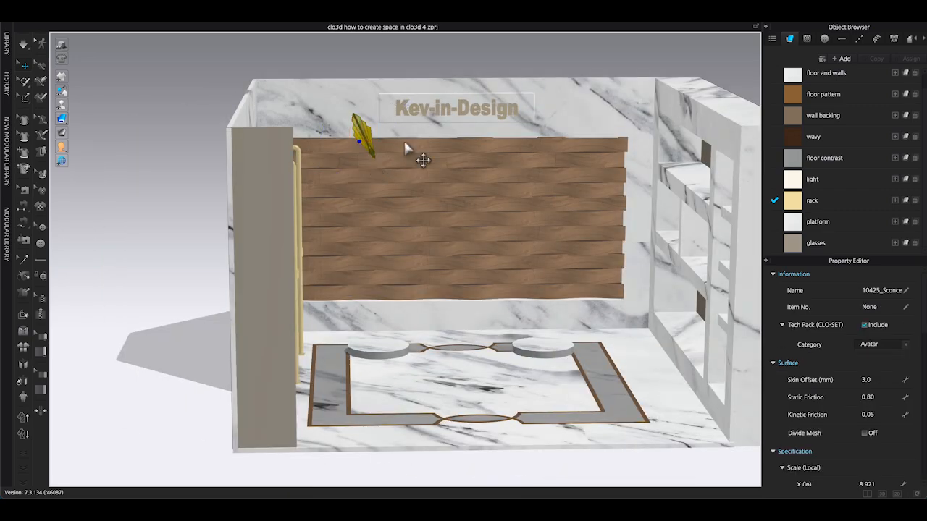
pyautogui.scroll(5, 339, 187)
pyautogui.moveTo(339, 187); pyautogui.dragTo(443, 185)
pyautogui.moveTo(383, 180); pyautogui.dragTo(388, 137, button='right')
pyautogui.moveTo(358, 128); pyautogui.dragTo(581, 98)
pyautogui.scroll(-4, 664, 147)
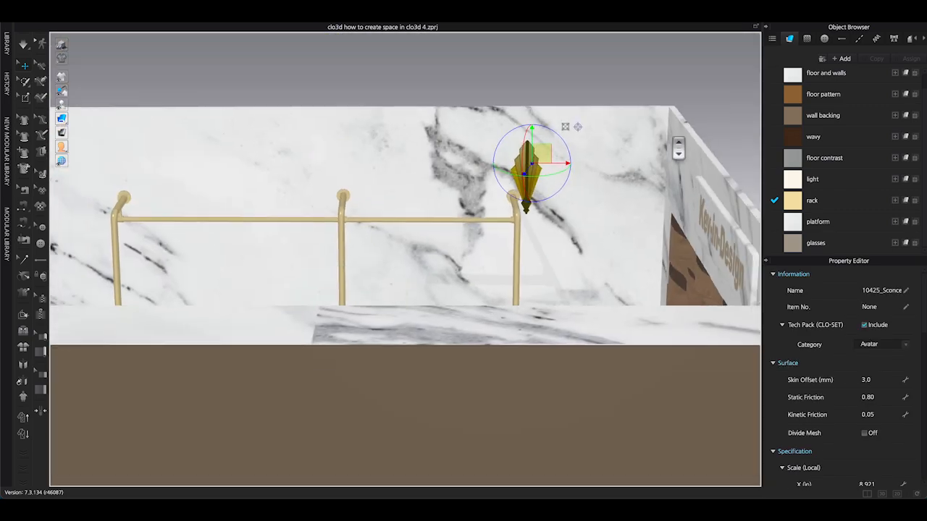
pyautogui.moveTo(663, 147); pyautogui.dragTo(417, 126, button='right')
pyautogui.moveTo(418, 125); pyautogui.dragTo(416, 114)
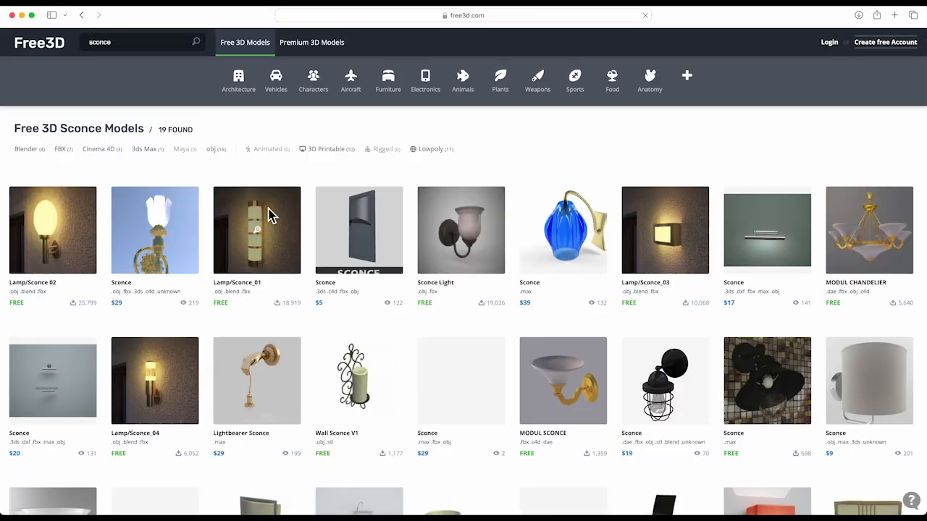
# Switch to the Free3D website and browse its sconce models filtered to OBJ format
pyautogui.click(221, 158)
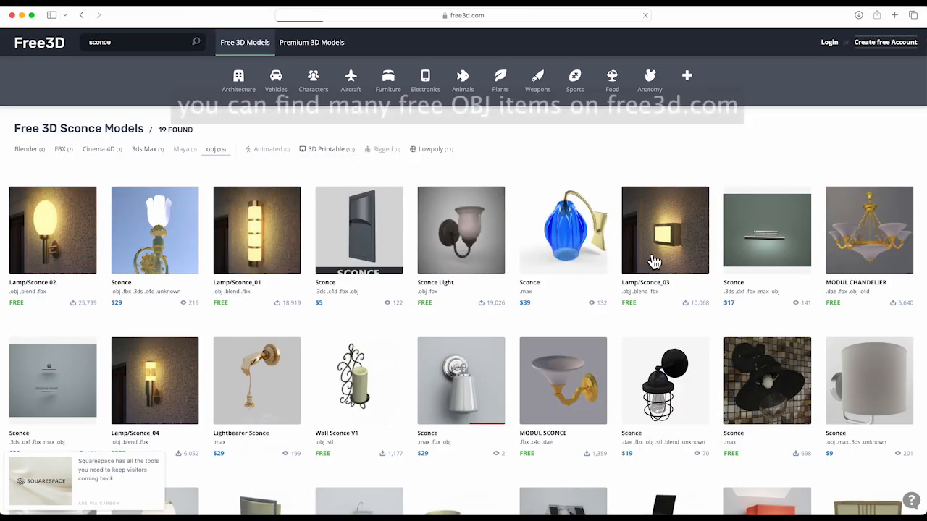
pyautogui.scroll(-10, 648, 258)
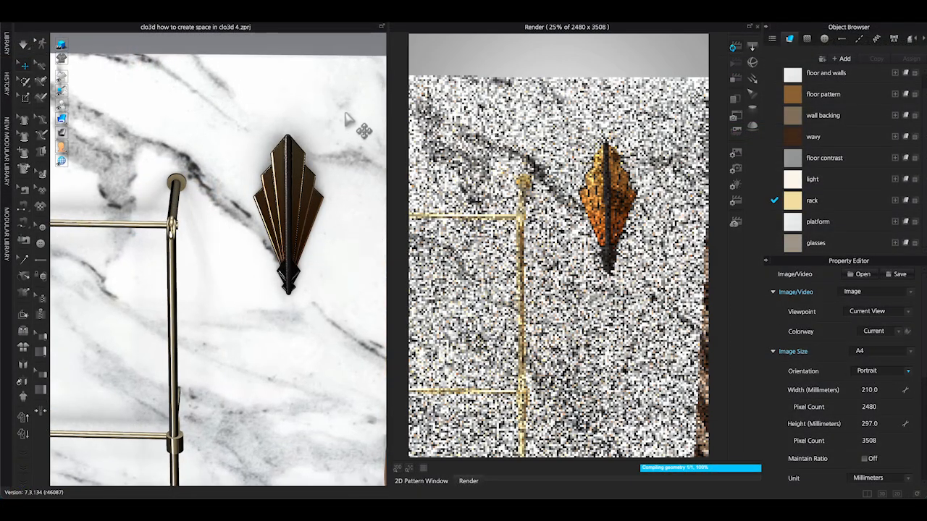
# Set the wall sconce's material type to Light (Render Only)
pyautogui.moveTo(345, 113); pyautogui.dragTo(344, 94, button='right')
pyautogui.click(297, 176)
pyautogui.scroll(-5, 917, 355)
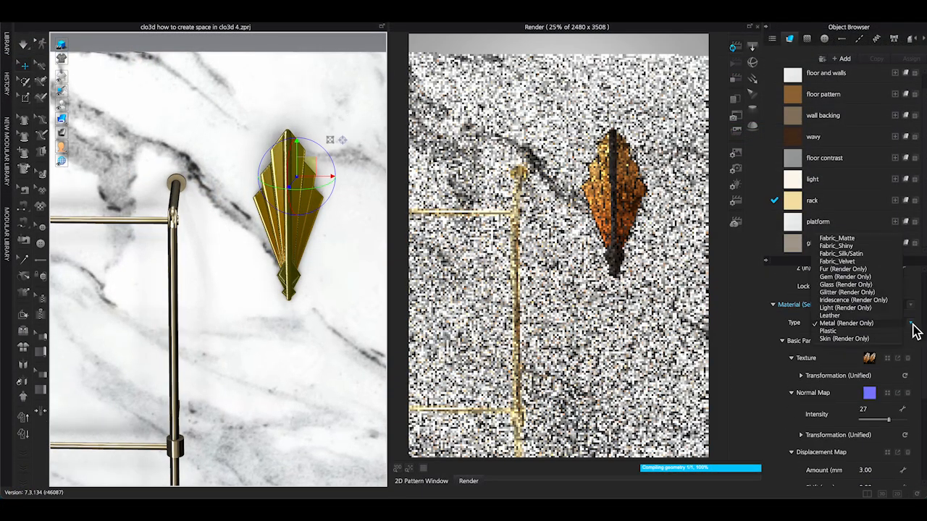
pyautogui.click(911, 323)
pyautogui.click(849, 309)
pyautogui.scroll(-2, 811, 322)
pyautogui.click(347, 43)
pyautogui.scroll(-5, 372, 136)
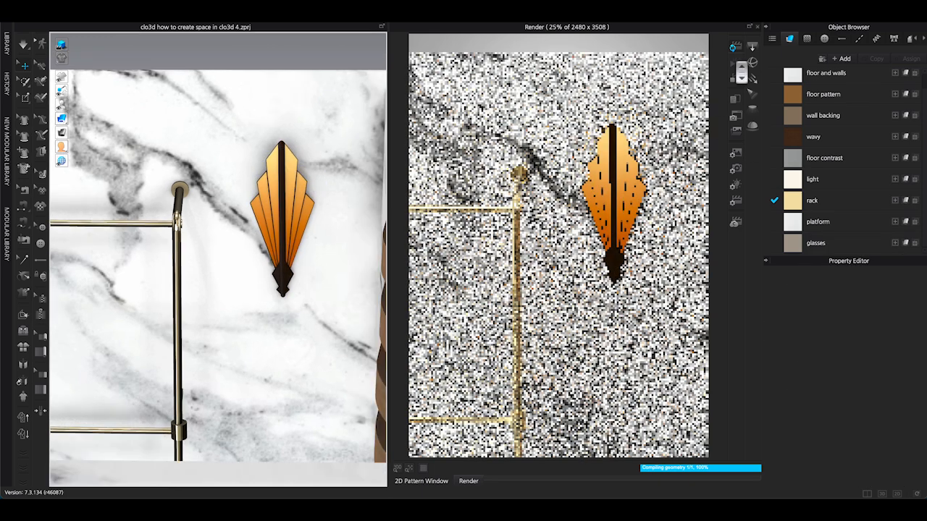
# Close the render window to bring back the 2D pattern layout beside the stage
pyautogui.scroll(-5, 71, 52)
pyautogui.moveTo(71, 52); pyautogui.dragTo(50, 173, button='right')
pyautogui.click(249, 230)
pyautogui.rightClick(248, 212)
pyautogui.click(346, 158)
pyautogui.click(757, 26)
pyautogui.rightClick(248, 231)
pyautogui.click(329, 166)
pyautogui.rightClick(249, 241)
pyautogui.click(294, 248)
pyautogui.click(328, 266)
pyautogui.moveTo(330, 270); pyautogui.dragTo(384, 266, button='right')
pyautogui.click(235, 236)
pyautogui.rightClick(233, 233)
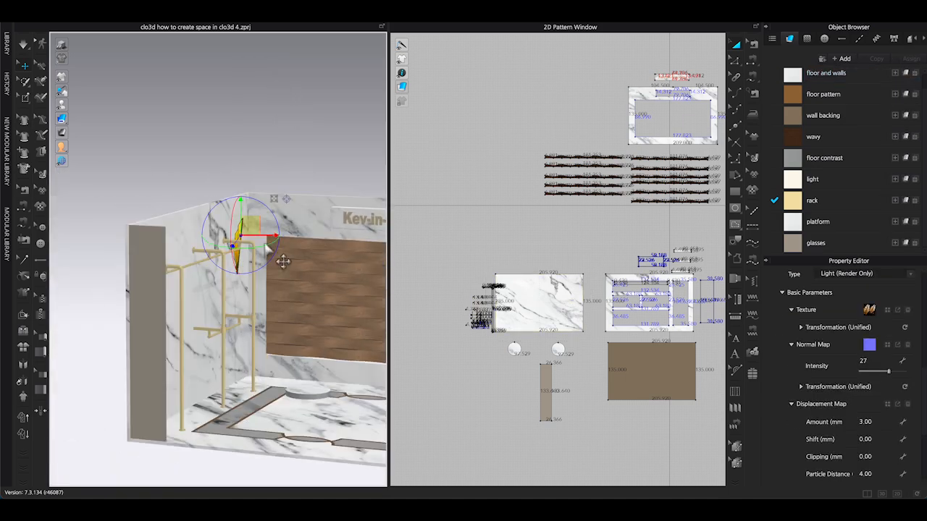
pyautogui.click(307, 166)
pyautogui.click(219, 159)
pyautogui.scroll(4, 217, 160)
pyautogui.moveTo(218, 159); pyautogui.dragTo(189, 168, button='right')
# Import the sconce OBJ model again as an added second sconce
pyautogui.click(129, 10)
pyautogui.moveTo(158, 95)
pyautogui.click(222, 93)
pyautogui.doubleClick(261, 84)
pyautogui.click(446, 408)
pyautogui.click(464, 272)
# Match the second sconce's material type to the first and set its color to a pale yellow
pyautogui.scroll(-4, 273, 207)
pyautogui.click(273, 207)
pyautogui.moveTo(273, 207)
pyautogui.mouseDown(button='right')
pyautogui.moveTo(112, 374)
pyautogui.moveTo(270, 255)
pyautogui.moveTo(130, 210)
pyautogui.mouseUp(button='right')
pyautogui.scroll(5, 270, 255)
pyautogui.moveTo(196, 225)
pyautogui.mouseDown(button='right')
pyautogui.moveTo(232, 94)
pyautogui.moveTo(220, 231)
pyautogui.moveTo(398, 245)
pyautogui.mouseUp(button='right')
pyautogui.click(218, 246)
pyautogui.scroll(-10, 845, 376)
pyautogui.click(862, 294)
pyautogui.click(844, 368)
pyautogui.scroll(-2, 844, 368)
pyautogui.click(908, 461)
pyautogui.scroll(-5, 548, 240)
pyautogui.click(508, 174)
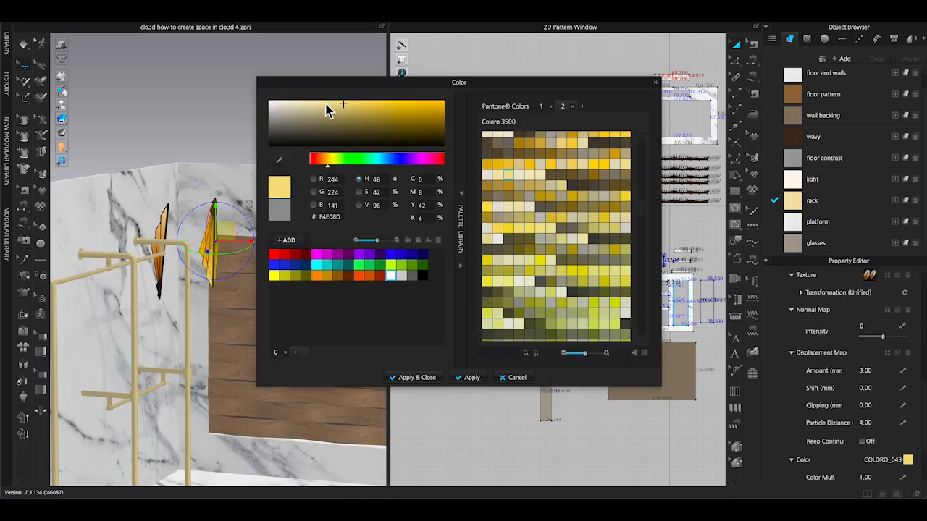
pyautogui.click(347, 102)
pyautogui.click(412, 377)
# Turn the second sconce upside down and place it directly below the first one
pyautogui.click(189, 269)
pyautogui.moveTo(190, 269); pyautogui.dragTo(211, 253, button='right')
pyautogui.click(254, 167)
pyautogui.moveTo(269, 182); pyautogui.dragTo(334, 188, button='right')
pyautogui.click(187, 259)
pyautogui.moveTo(196, 252); pyautogui.dragTo(152, 323)
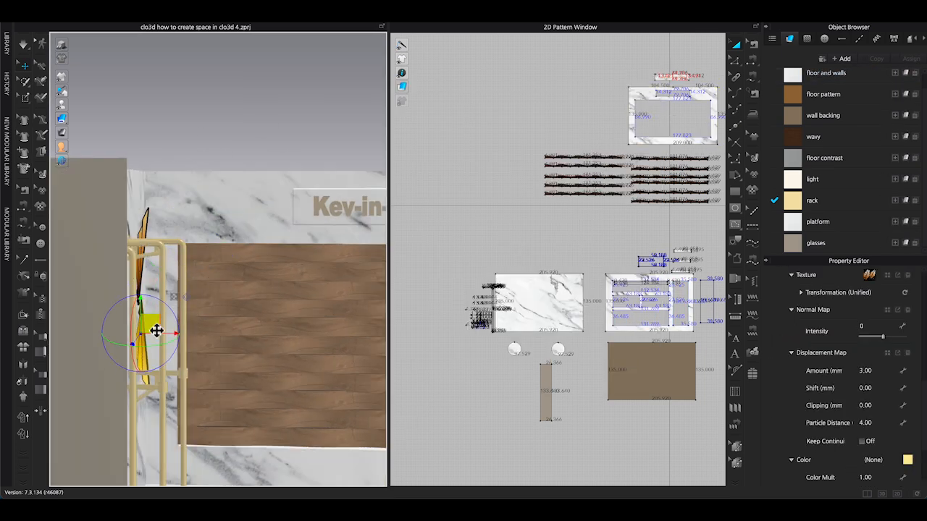
# Fine-tune the inverted sconce so it lines up with the upper sconce against the marble wall
pyautogui.moveTo(165, 331); pyautogui.dragTo(155, 371, button='right')
pyautogui.moveTo(185, 302); pyautogui.dragTo(150, 330, button='right')
pyautogui.moveTo(151, 330); pyautogui.dragTo(145, 315)
pyautogui.moveTo(145, 316); pyautogui.dragTo(289, 215, button='right')
pyautogui.scroll(5, 229, 345)
pyautogui.click(210, 336)
pyautogui.scroll(3, 208, 335)
pyautogui.click(300, 222)
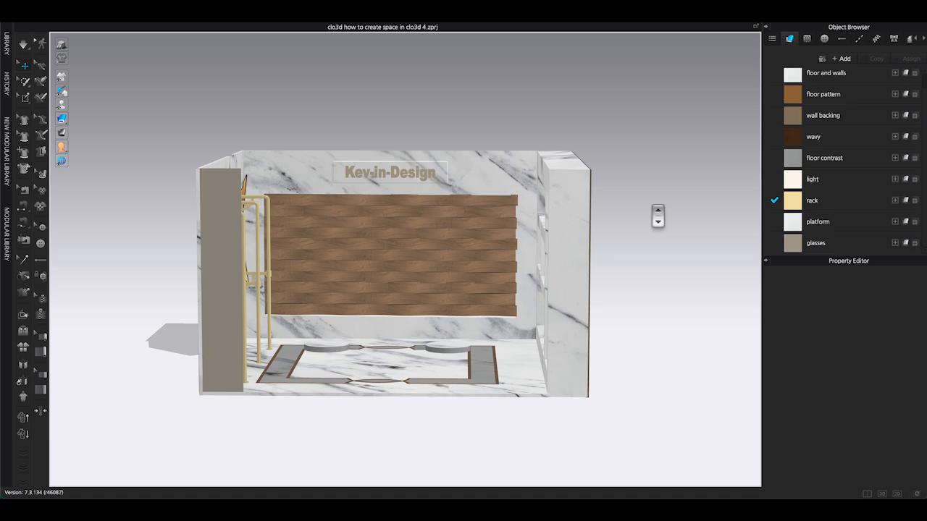
# Start exporting the stage as an OBJ (Selected) file to the external drive
pyautogui.click(146, 21)
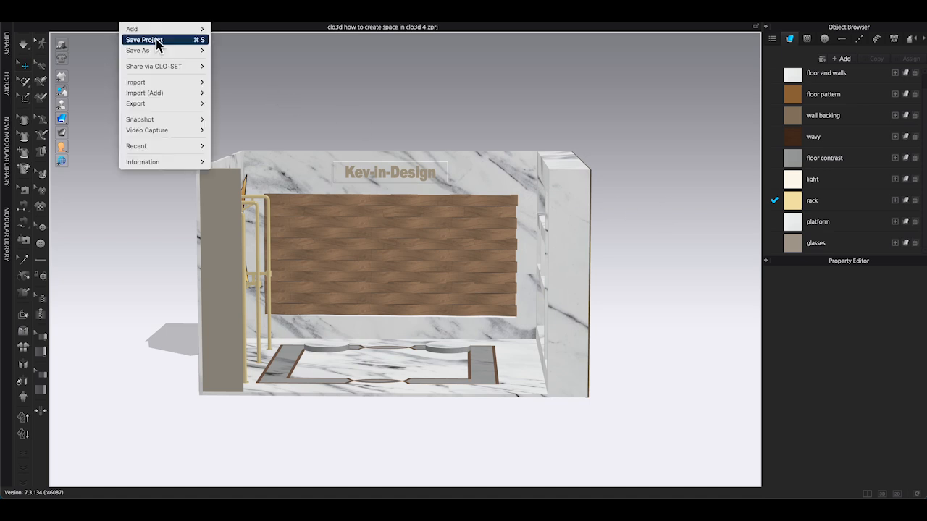
pyautogui.moveTo(179, 113)
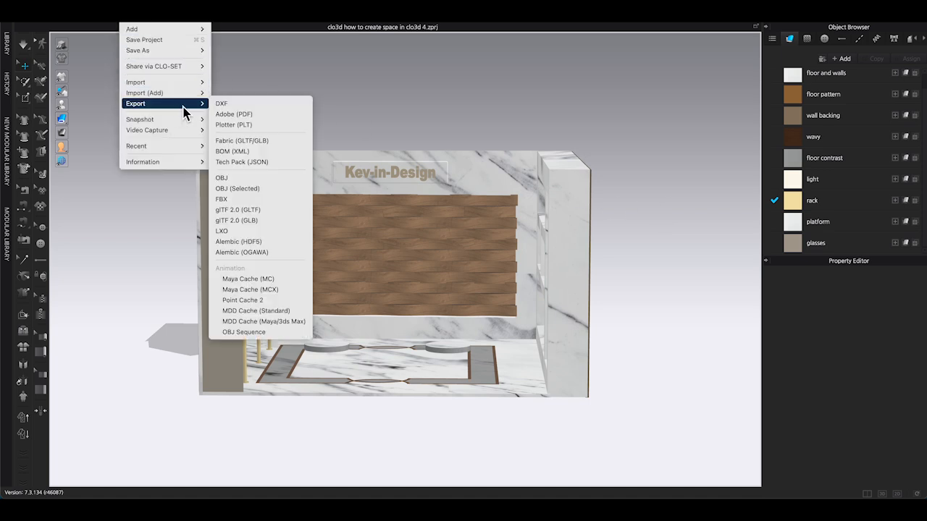
pyautogui.click(259, 188)
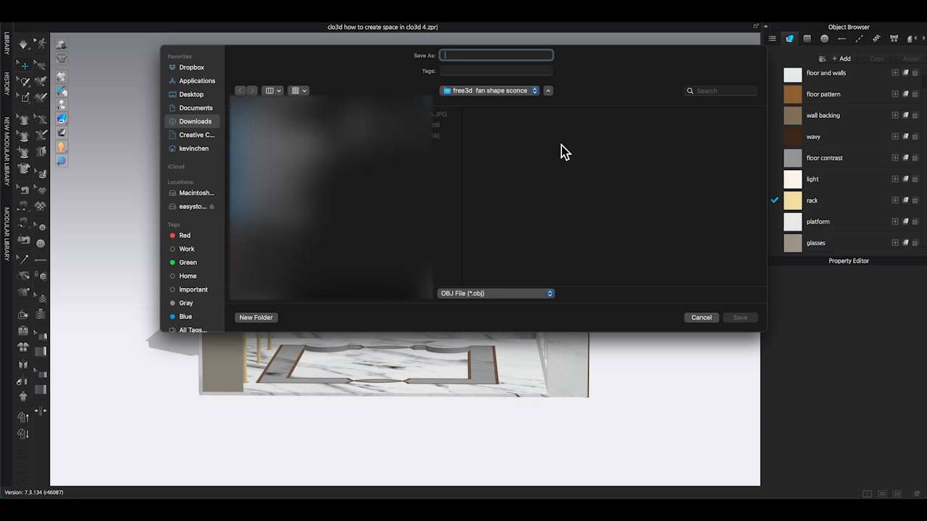
pyautogui.click(192, 207)
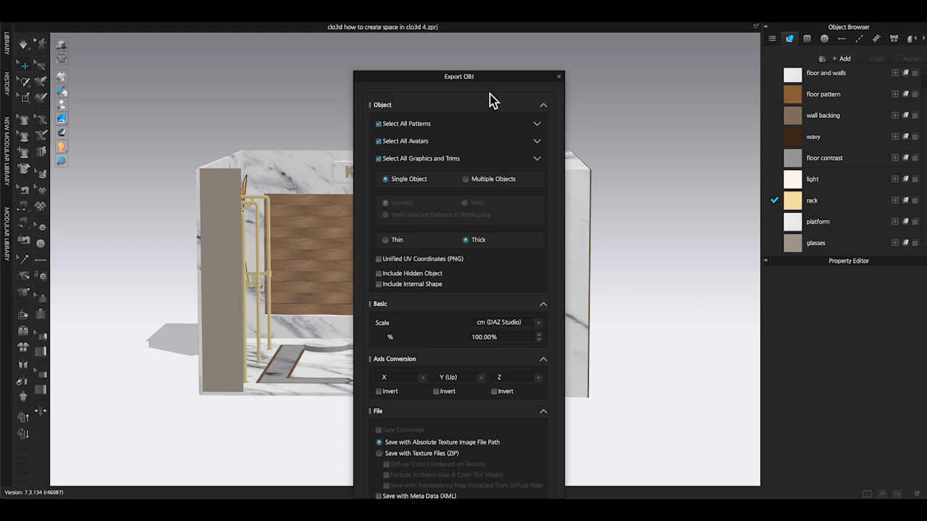
# Export the OBJ with all patterns, avatars, graphics and trims as a thick single object at 100% cm (DAZ Studio) scale
pyautogui.moveTo(503, 81); pyautogui.dragTo(507, 33)
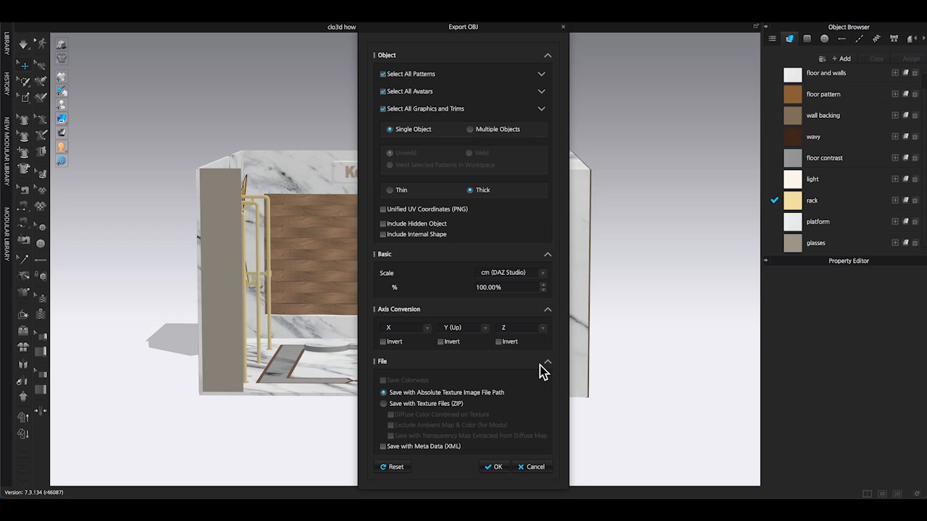
pyautogui.click(541, 109)
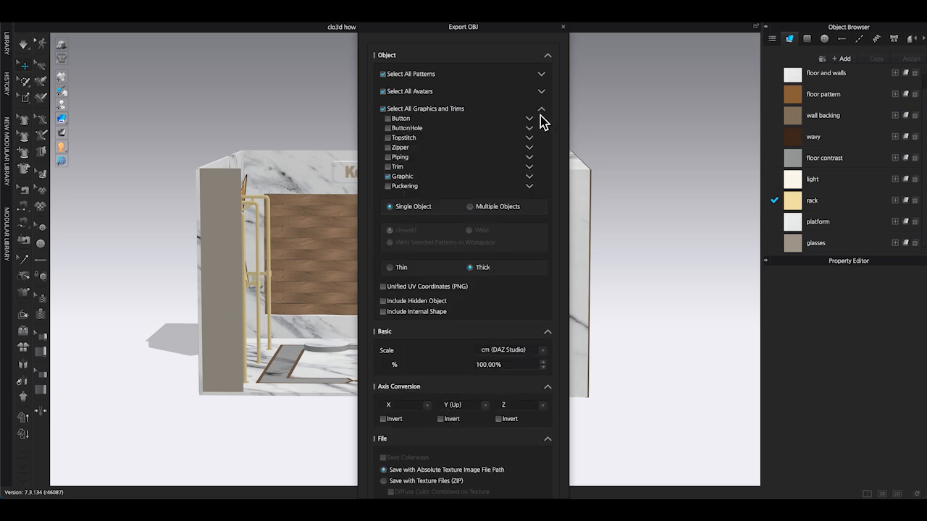
pyautogui.click(542, 111)
pyautogui.click(544, 92)
pyautogui.click(544, 92)
pyautogui.click(542, 76)
pyautogui.click(542, 76)
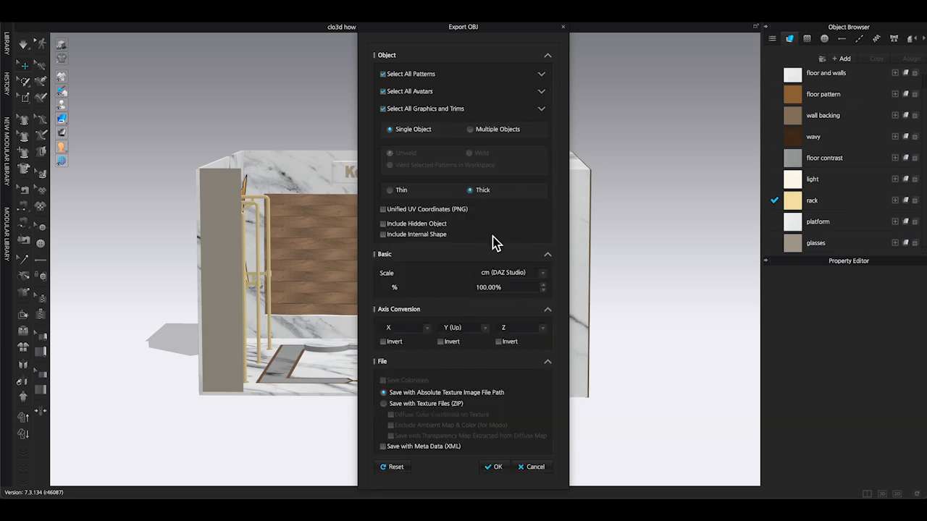
pyautogui.click(493, 466)
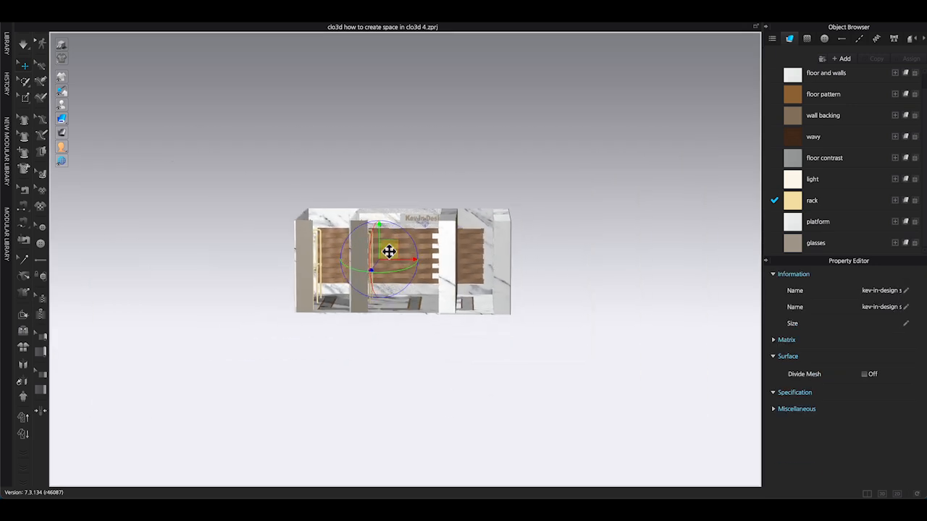
# Move the imported OBJ stage beside the original and switch on the high-quality 3D display
pyautogui.moveTo(389, 251); pyautogui.dragTo(277, 247)
pyautogui.click(304, 348)
pyautogui.scroll(4, 304, 352)
pyautogui.moveTo(304, 351); pyautogui.dragTo(367, 382, button='right')
pyautogui.click(61, 44)
pyautogui.press('3')
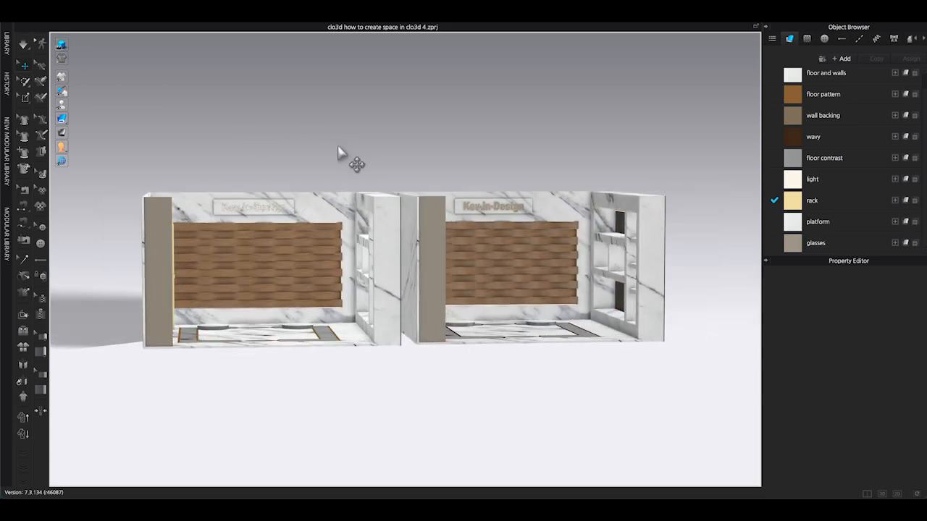
pyautogui.press('2')
# Change the imported stage's clothing rack material type to Metal (Render Only)
pyautogui.click(173, 247)
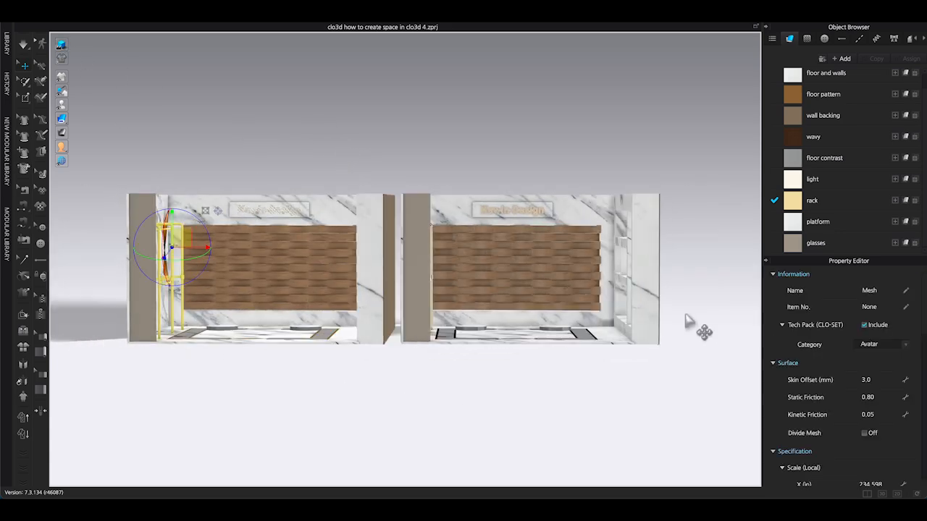
pyautogui.scroll(-10, 892, 375)
pyautogui.click(856, 348)
pyautogui.click(840, 436)
pyautogui.scroll(-3, 840, 436)
pyautogui.press('3')
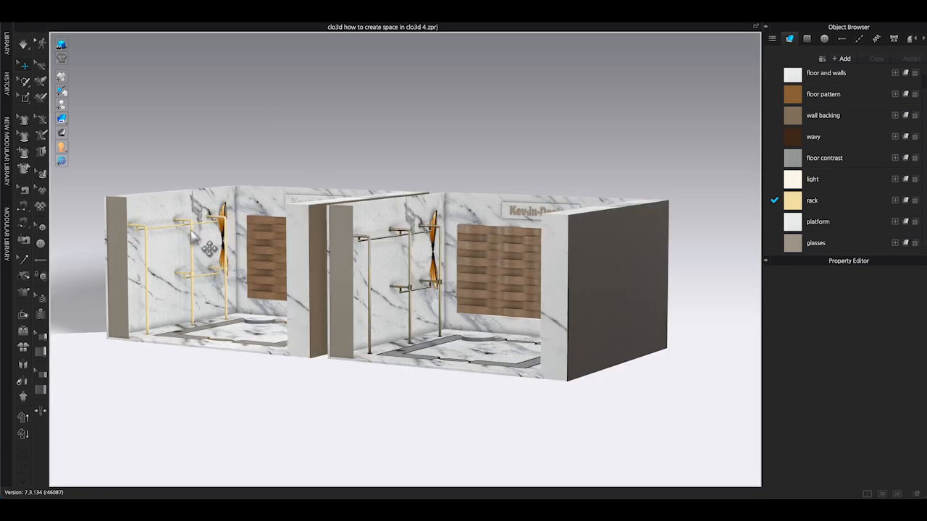
pyautogui.scroll(3, 881, 378)
pyautogui.click(910, 425)
pyautogui.click(838, 436)
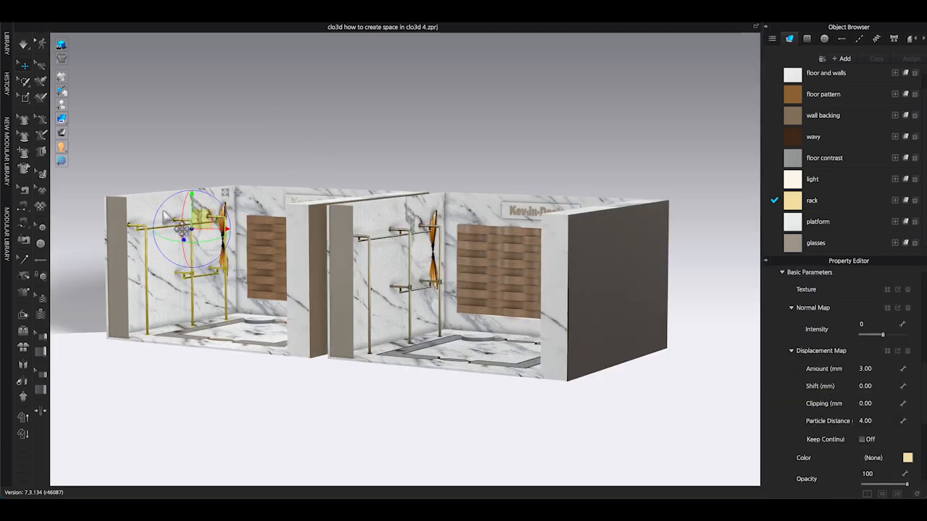
# Select the imported stage's floor piece and change its material settings
pyautogui.click(334, 129)
pyautogui.press('2')
pyautogui.press('3')
pyautogui.press('1')
pyautogui.click(162, 250)
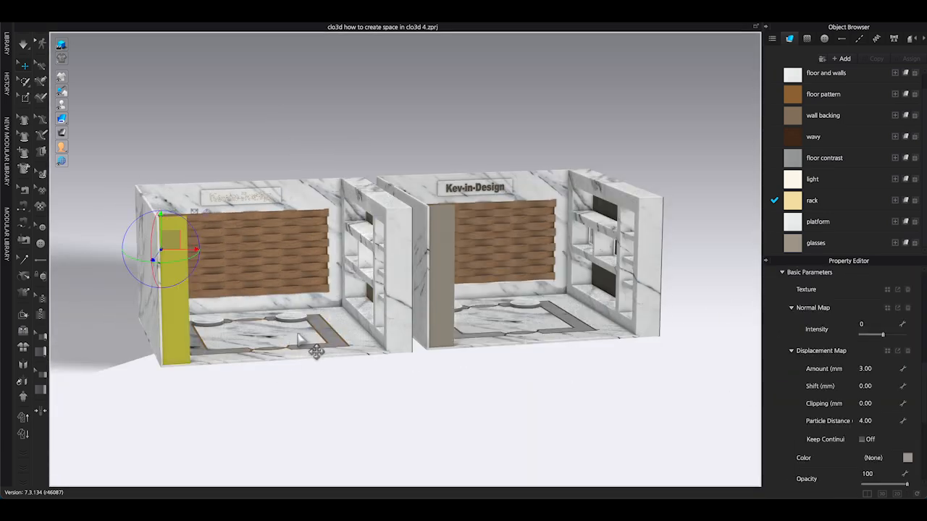
pyautogui.click(303, 332)
pyautogui.moveTo(335, 374); pyautogui.dragTo(315, 442, button='right')
pyautogui.scroll(-10, 878, 353)
pyautogui.click(899, 455)
pyautogui.click(854, 478)
pyautogui.click(243, 153)
# Change the material type of another selected part of the imported stage
pyautogui.moveTo(243, 152); pyautogui.dragTo(323, 235, button='right')
pyautogui.click(334, 241)
pyautogui.scroll(5, 887, 358)
pyautogui.click(901, 345)
pyautogui.click(830, 353)
pyautogui.click(332, 135)
pyautogui.moveTo(260, 377); pyautogui.dragTo(218, 350, button='right')
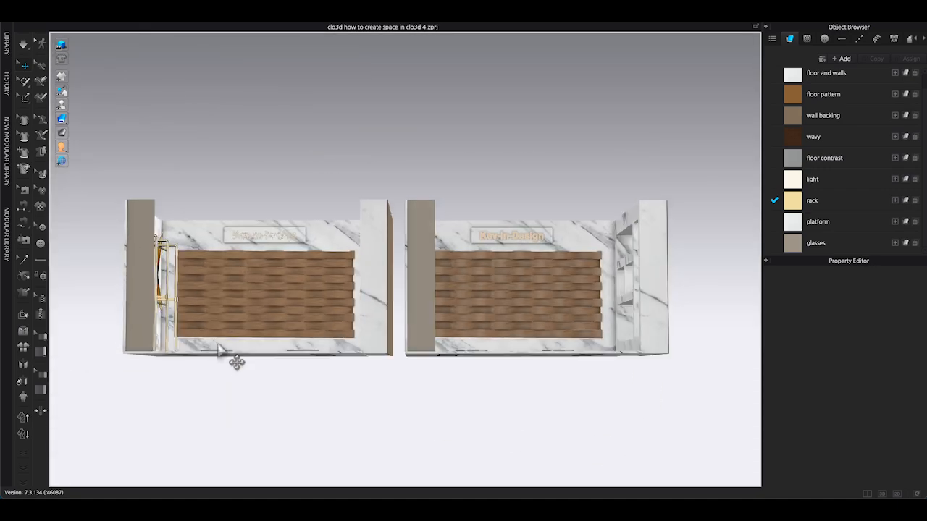
# Open the render window and render the imported and original stages side by side
pyautogui.press('F6')
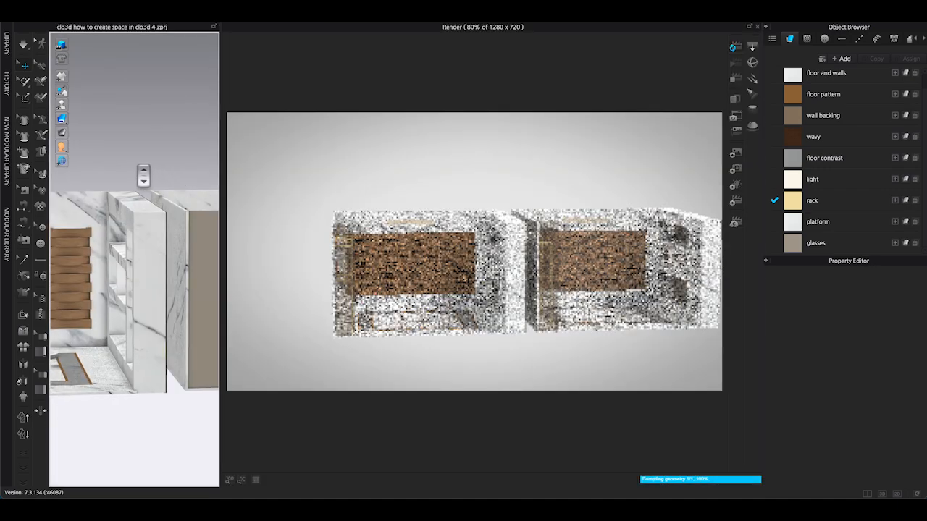
pyautogui.moveTo(143, 176); pyautogui.dragTo(146, 177, button='right')
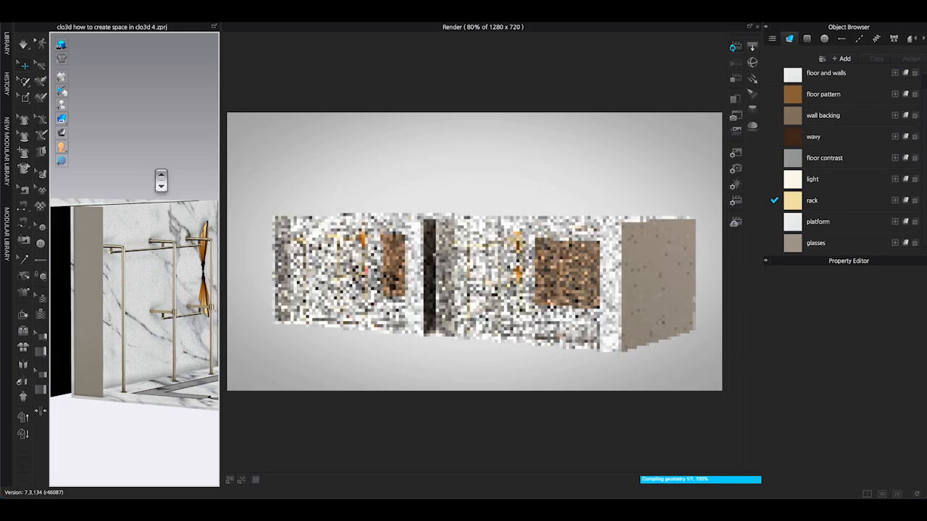